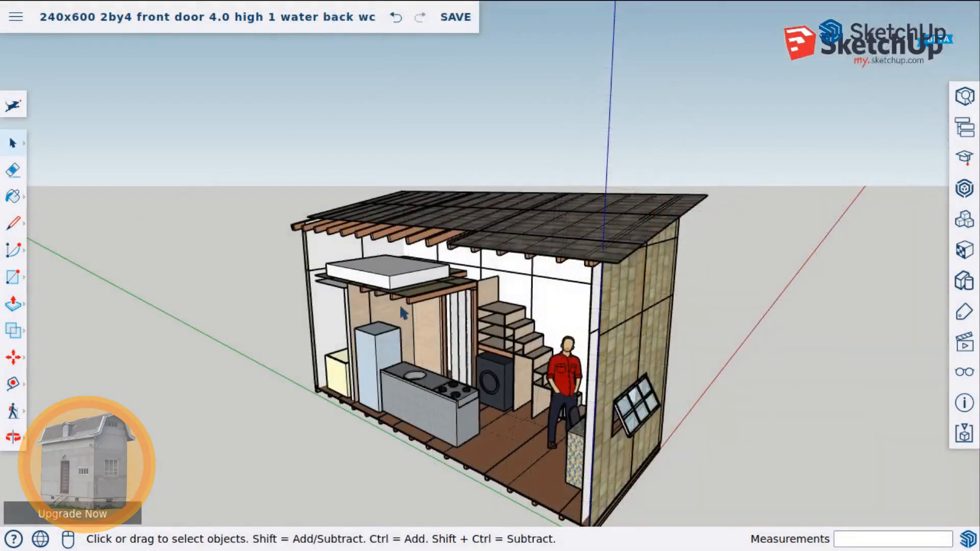
# - Orbit and zoom around the house to inspect its front, framed side wall and gable end
pyautogui.moveTo(403, 312); pyautogui.dragTo(543, 319, button='middle')
pyautogui.scroll(5, 543, 319)
pyautogui.moveTo(609, 358); pyautogui.dragTo(679, 240, button='middle')
pyautogui.scroll(-4, 608, 269)
pyautogui.scroll(-4, 454, 300)
pyautogui.moveTo(384, 245); pyautogui.dragTo(638, 320, button='middle')
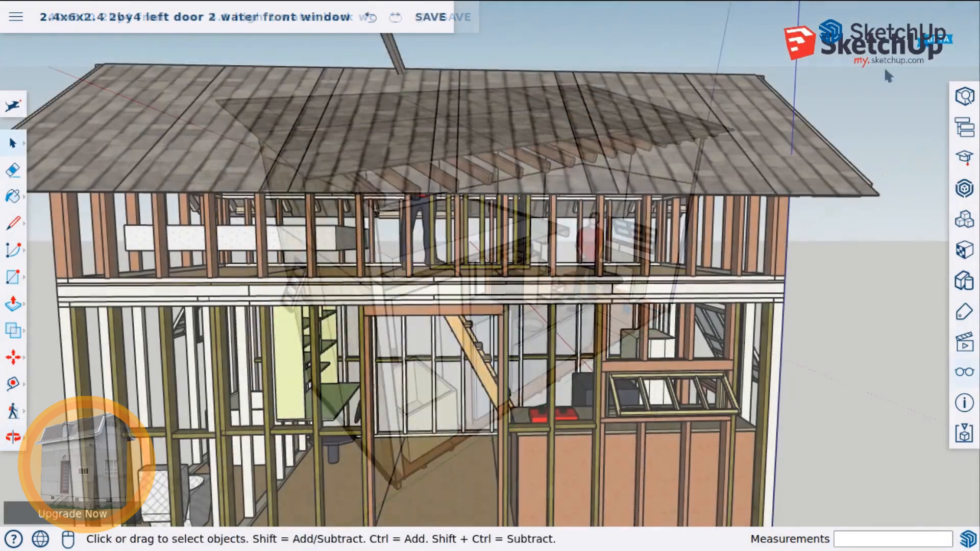
pyautogui.moveTo(659, 327); pyautogui.dragTo(316, 276, button='middle')
pyautogui.moveTo(719, 253); pyautogui.dragTo(590, 264, button='middle')
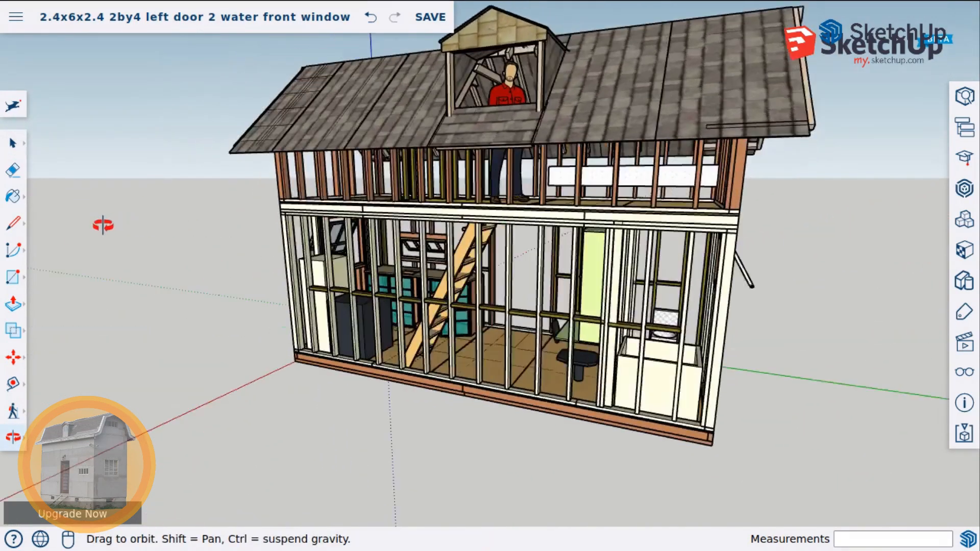
pyautogui.moveTo(102, 225); pyautogui.dragTo(509, 247, button='middle')
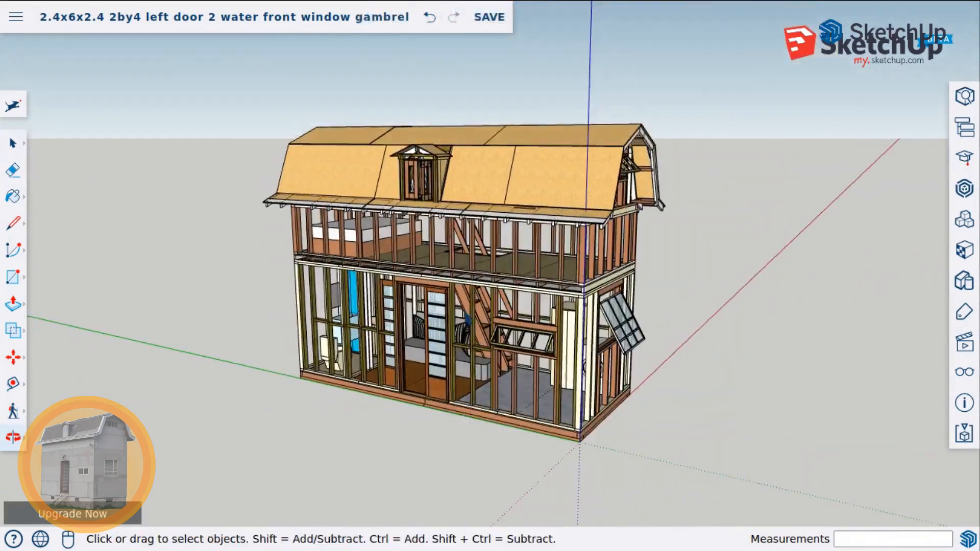
pyautogui.scroll(5, 438, 259)
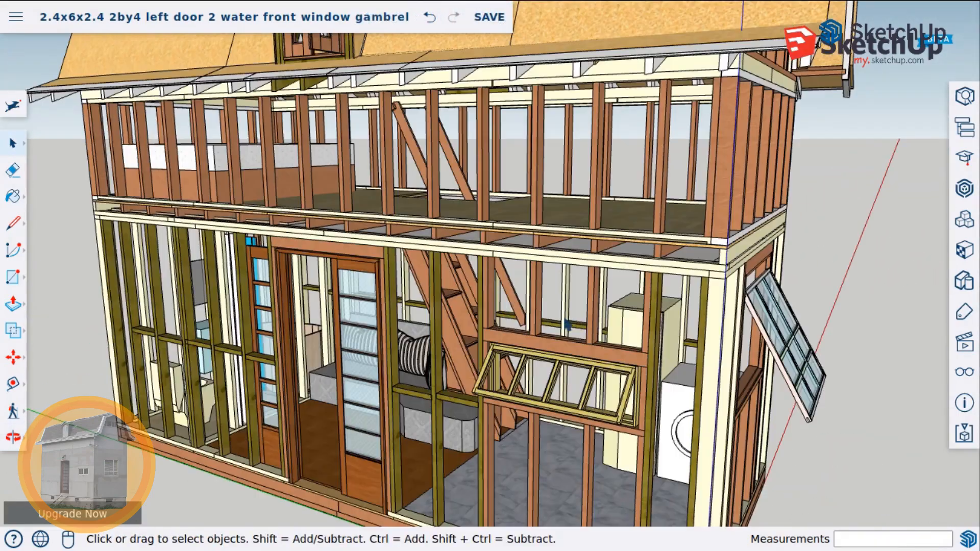
pyautogui.moveTo(564, 262); pyautogui.dragTo(103, 306, button='middle')
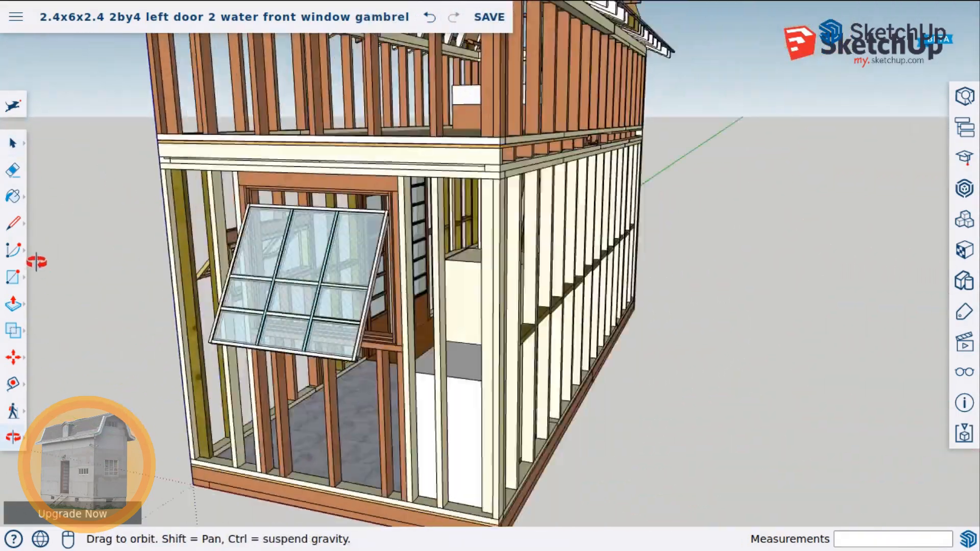
pyautogui.moveTo(598, 283); pyautogui.dragTo(46, 278, button='middle')
pyautogui.scroll(-5, 466, 267)
pyautogui.keyDown('shift'); pyautogui.moveTo(529, 268); pyautogui.dragTo(645, 256, button='middle'); pyautogui.keyUp('shift')
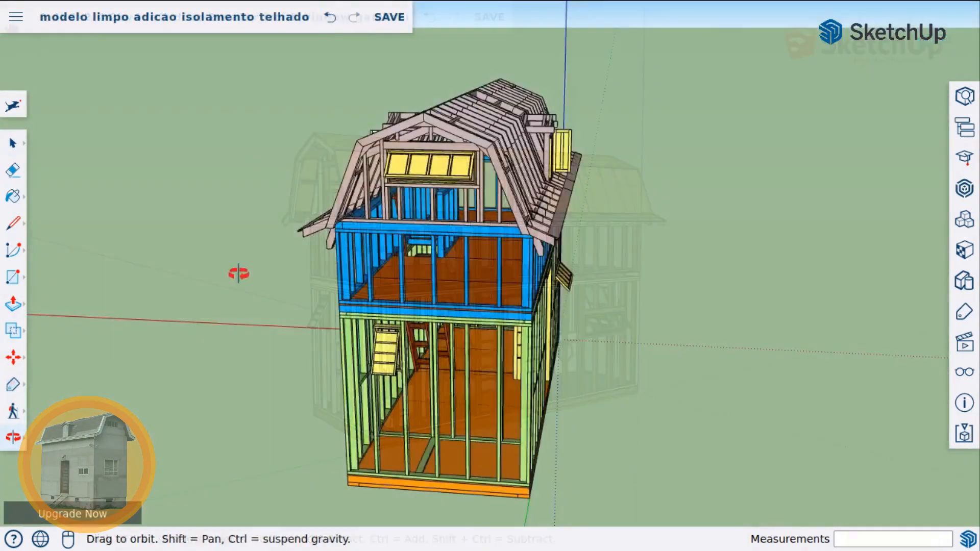
# - Orbit around the insulated framing model through long-side, corner and stair-side views
pyautogui.moveTo(236, 274); pyautogui.dragTo(159, 199, button='middle')
pyautogui.moveTo(638, 185); pyautogui.dragTo(102, 227, button='middle')
pyautogui.moveTo(633, 247); pyautogui.dragTo(816, 254, button='middle')
pyautogui.moveTo(371, 264); pyautogui.dragTo(973, 264, button='middle')
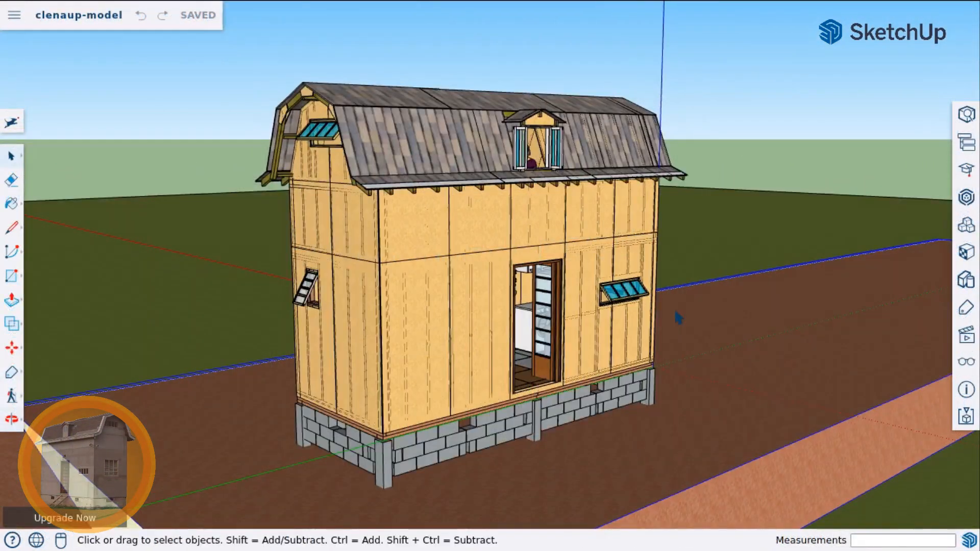
pyautogui.scroll(3, 678, 318)
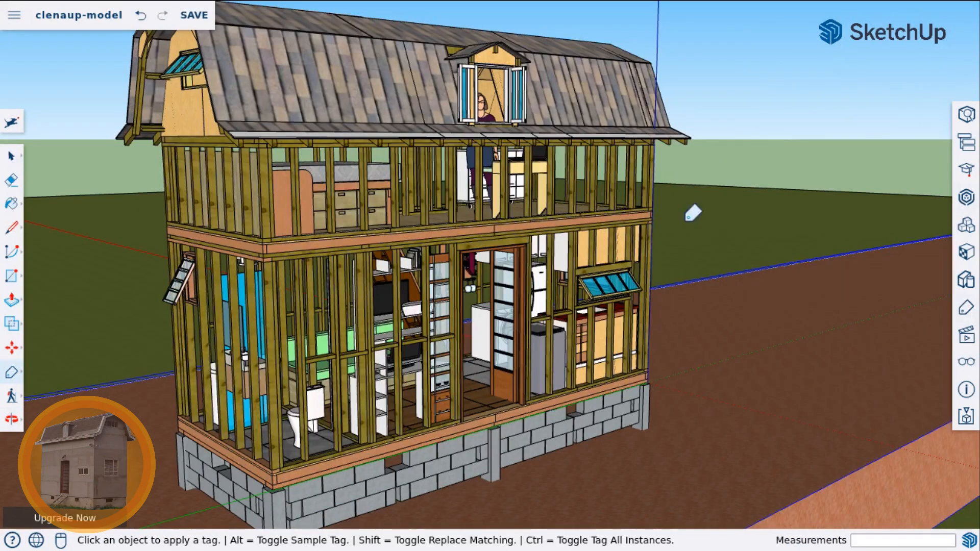
pyautogui.moveTo(627, 276); pyautogui.dragTo(431, 279, button='middle')
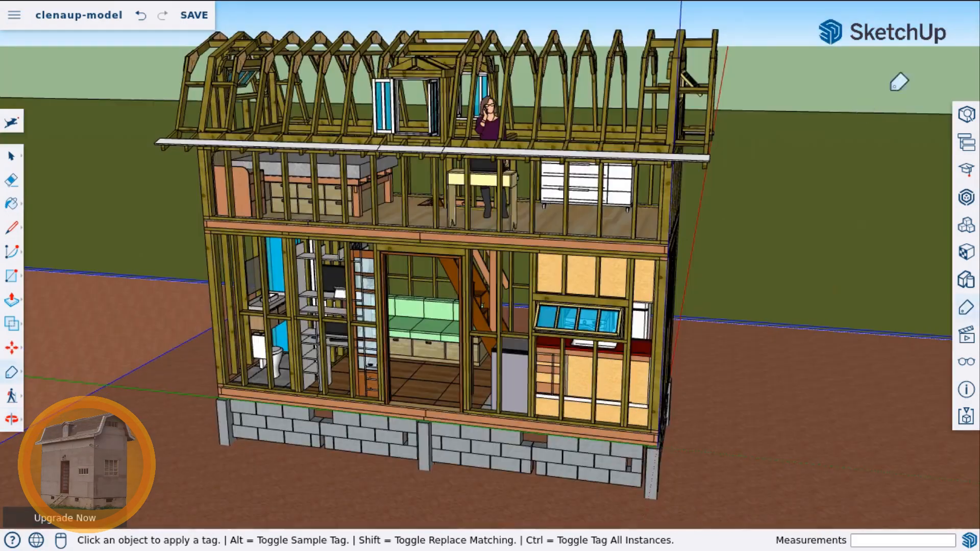
pyautogui.moveTo(717, 203); pyautogui.dragTo(388, 198, button='middle')
pyautogui.moveTo(559, 259); pyautogui.dragTo(149, 232, button='middle')
pyautogui.moveTo(532, 266); pyautogui.dragTo(122, 281, button='middle')
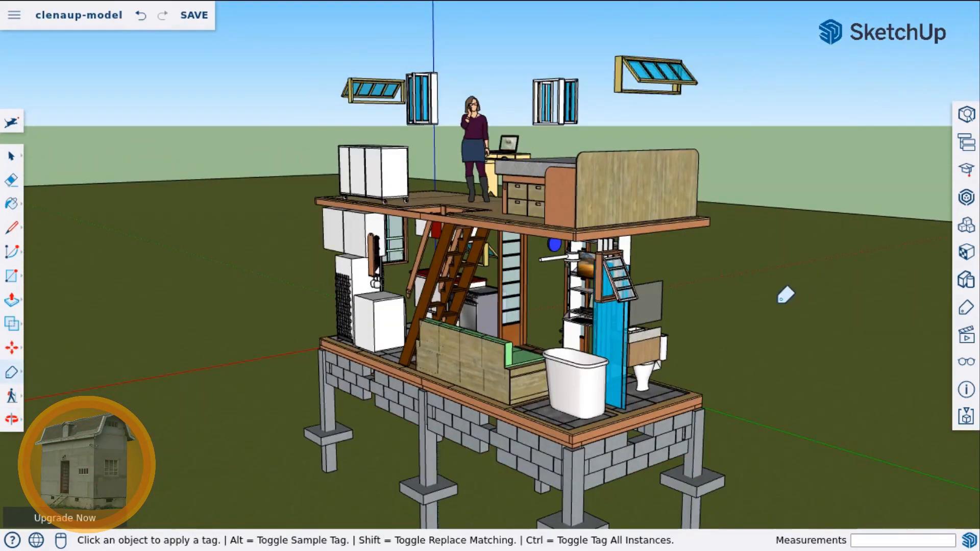
pyautogui.moveTo(785, 295); pyautogui.dragTo(313, 293, button='middle')
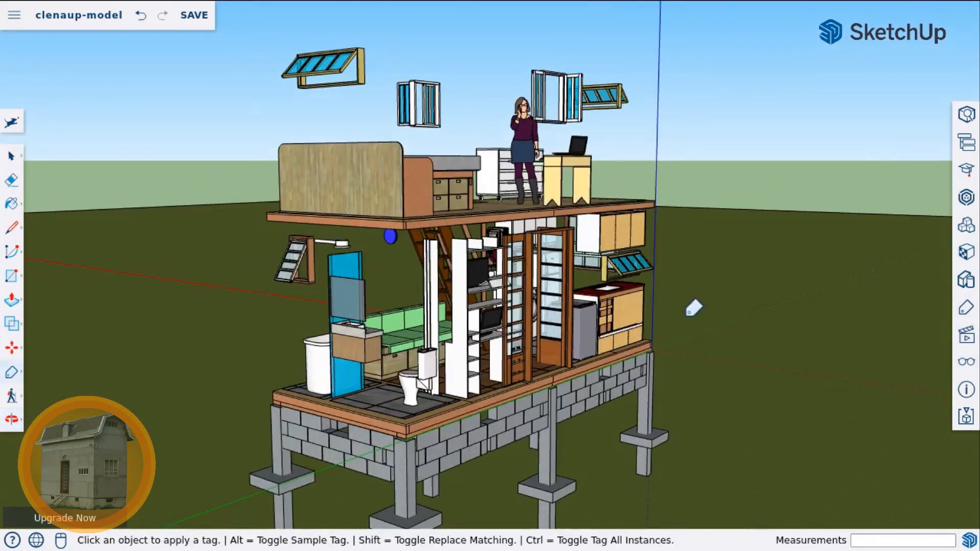
pyautogui.moveTo(580, 319); pyautogui.dragTo(270, 350, button='middle')
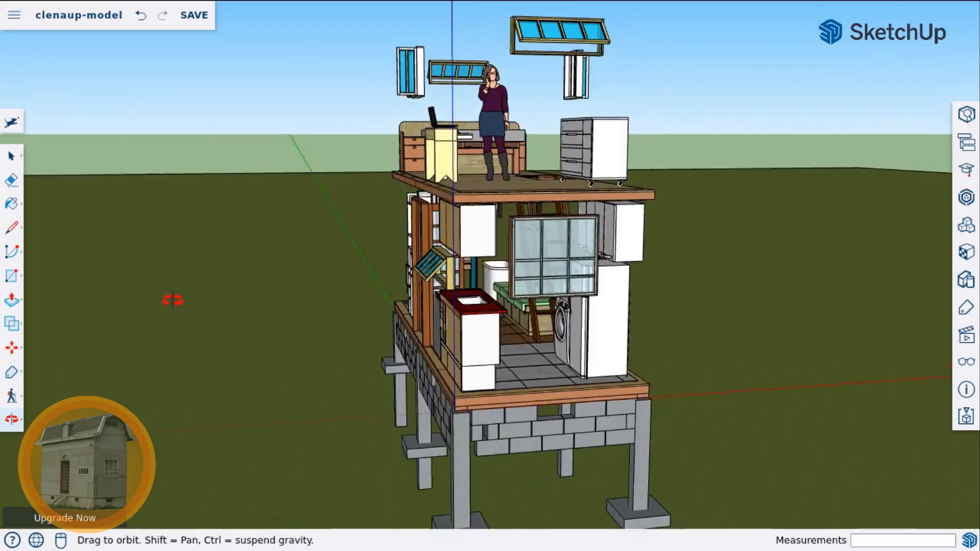
# - Orbit to the far end and into the room, looking along the kitchen aisle
pyautogui.moveTo(557, 279); pyautogui.dragTo(712, 277, button='middle')
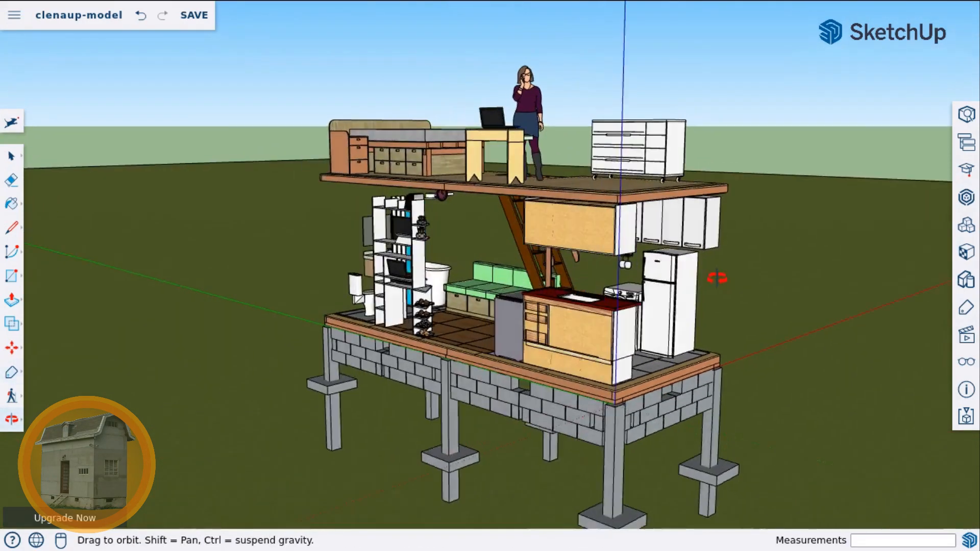
pyautogui.moveTo(312, 286); pyautogui.dragTo(273, 264, button='middle')
pyautogui.moveTo(615, 265); pyautogui.dragTo(43, 276, button='middle')
pyautogui.moveTo(655, 282); pyautogui.dragTo(367, 295, button='middle')
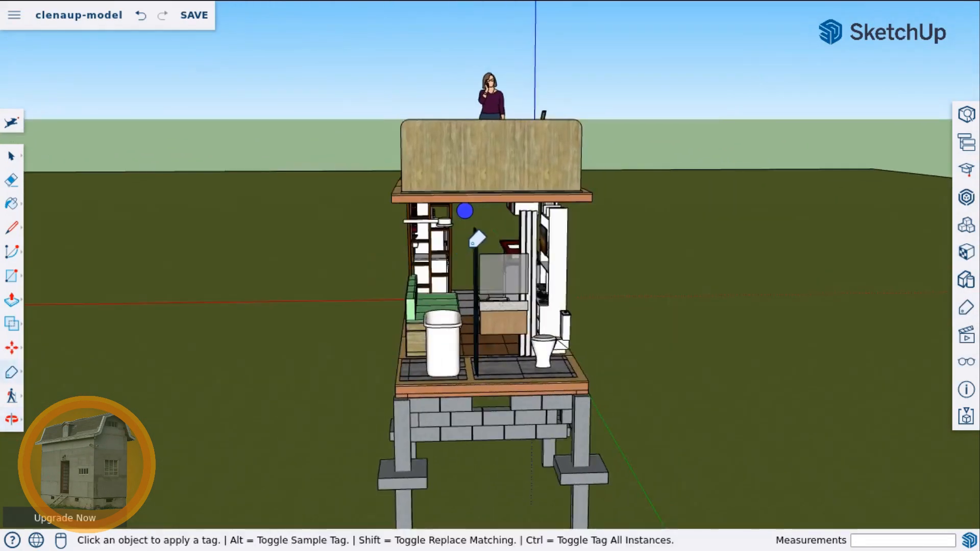
pyautogui.scroll(5, 481, 246)
pyautogui.scroll(-4, 530, 250)
pyautogui.moveTo(587, 256); pyautogui.dragTo(278, 255, button='middle')
pyautogui.scroll(1, 533, 243)
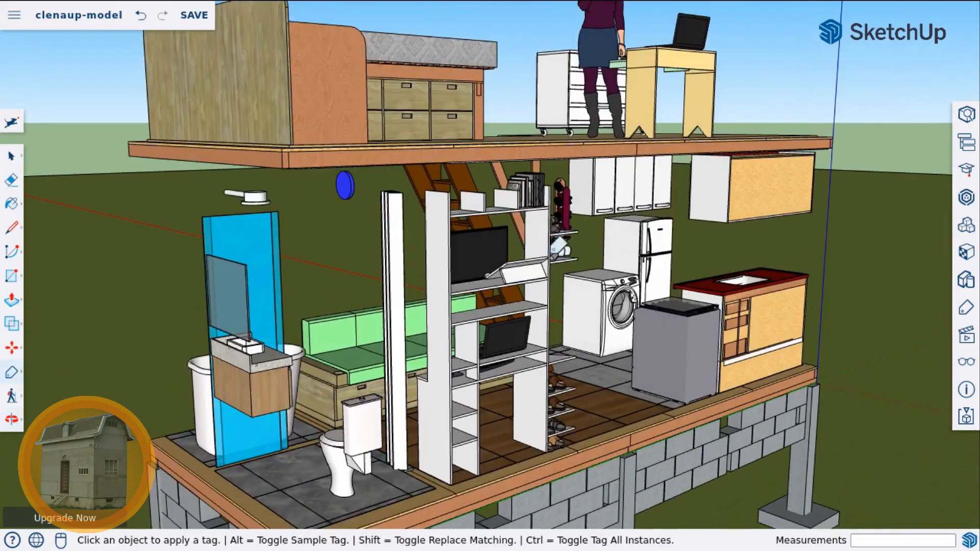
pyautogui.moveTo(644, 244); pyautogui.dragTo(346, 248, button='middle')
pyautogui.moveTo(687, 253); pyautogui.dragTo(350, 253, button='middle')
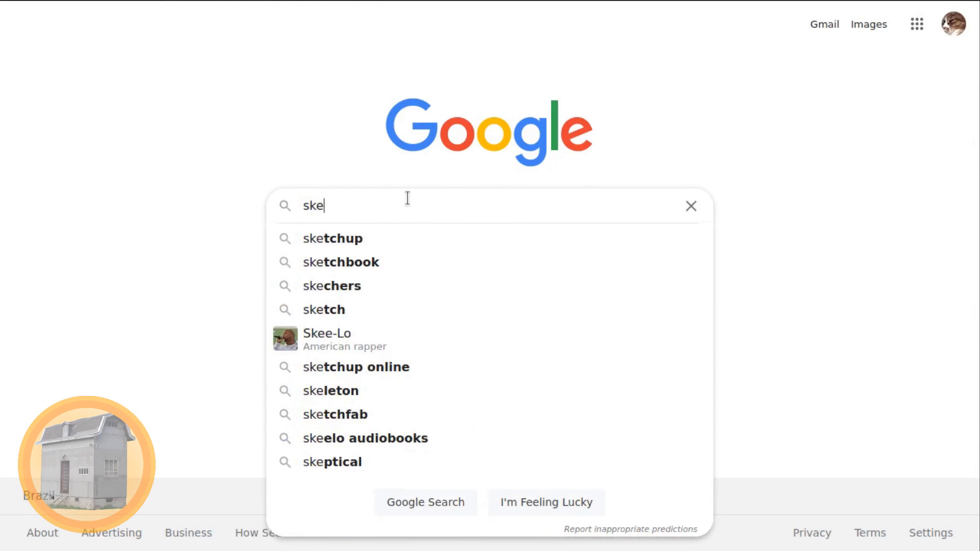
# - Search Google for 'sketchup 3d' and find the sketchup.com address among the results
pyautogui.write('tchup 3d')
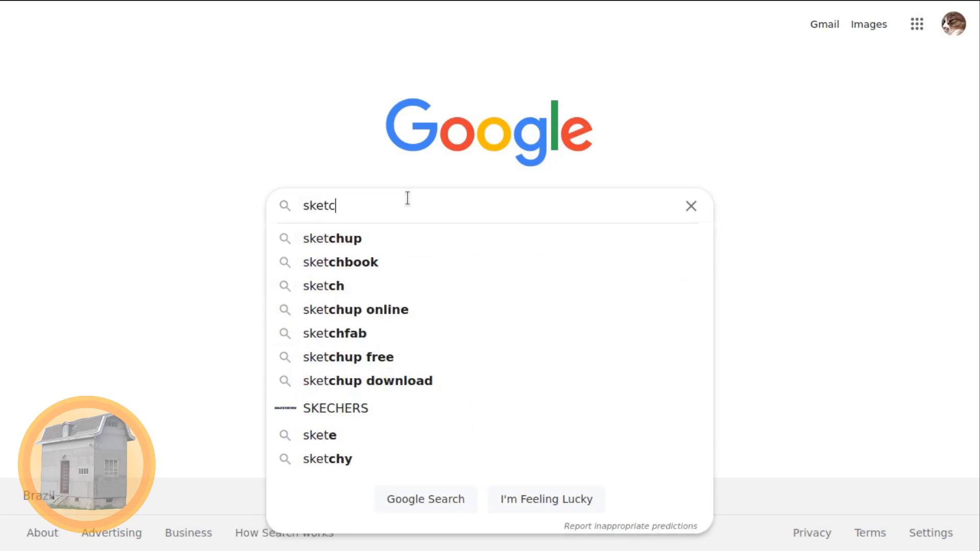
pyautogui.press('Return')
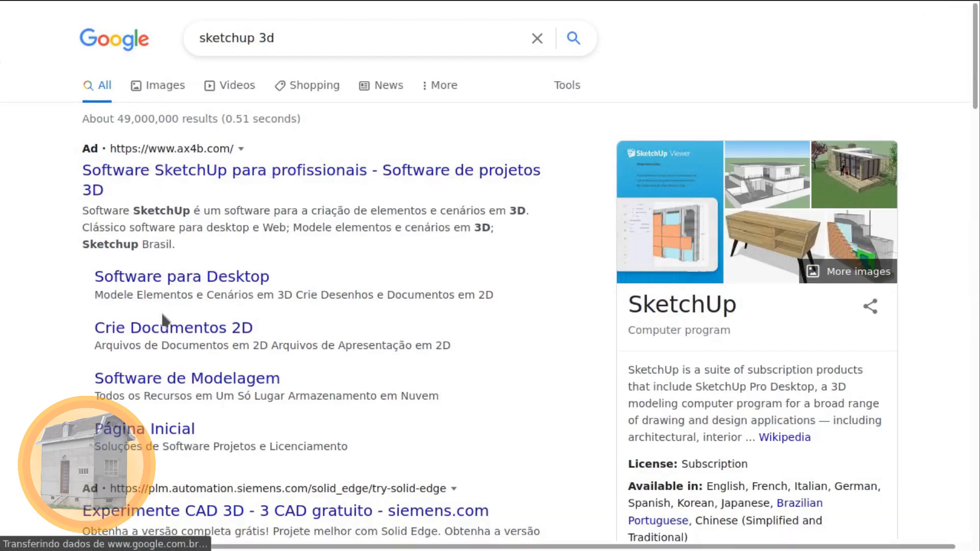
pyautogui.scroll(-7, 155, 173)
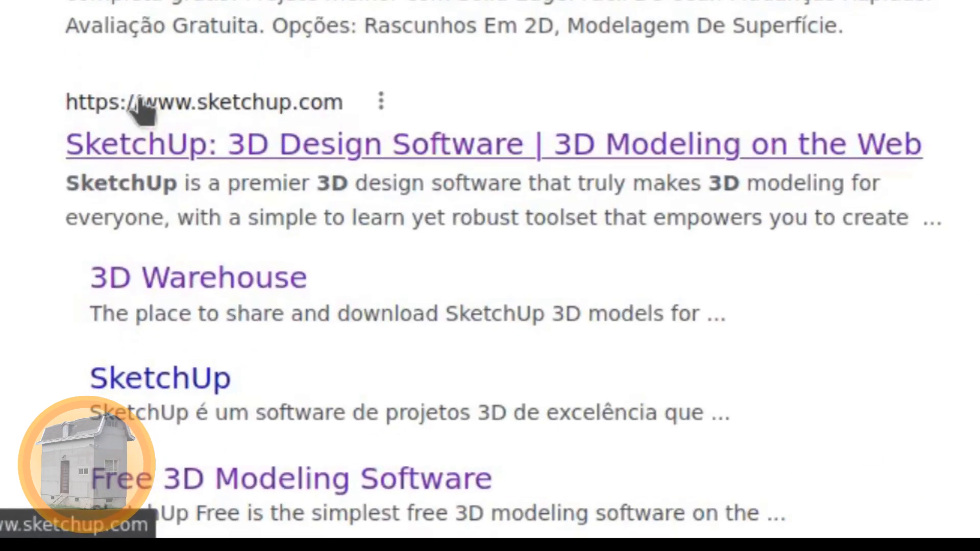
pyautogui.moveTo(348, 105)
pyautogui.mouseDown()
pyautogui.moveTo(291, 114)
pyautogui.moveTo(66, 98)
pyautogui.mouseUp()
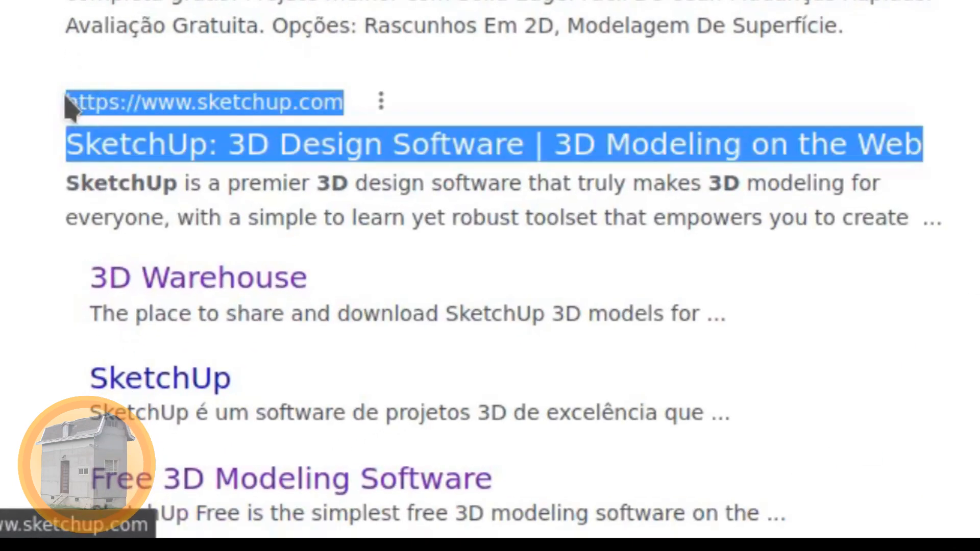
# - From the sketchup.com result, go to Products > SketchUp Free and choose Start Modeling
pyautogui.click(30, 108)
pyautogui.click(262, 149)
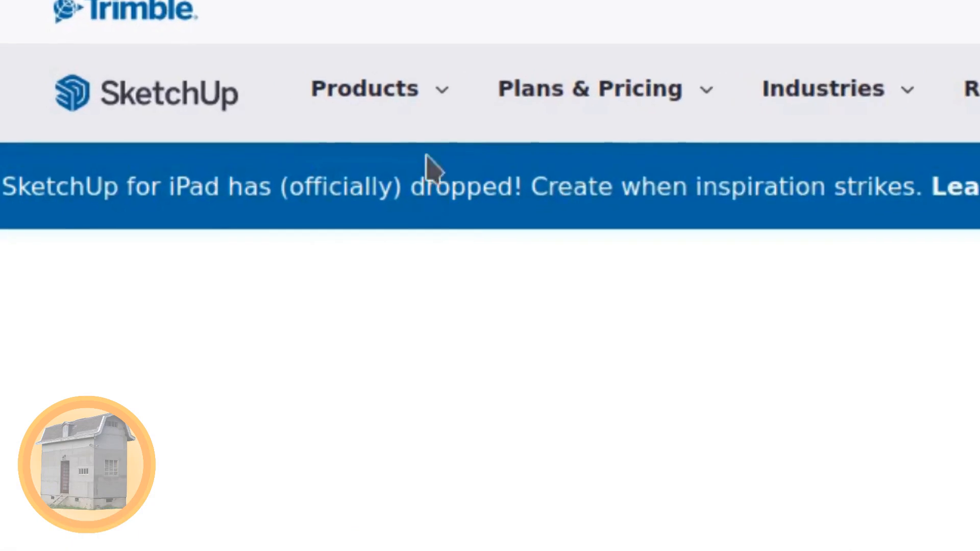
pyautogui.click(415, 95)
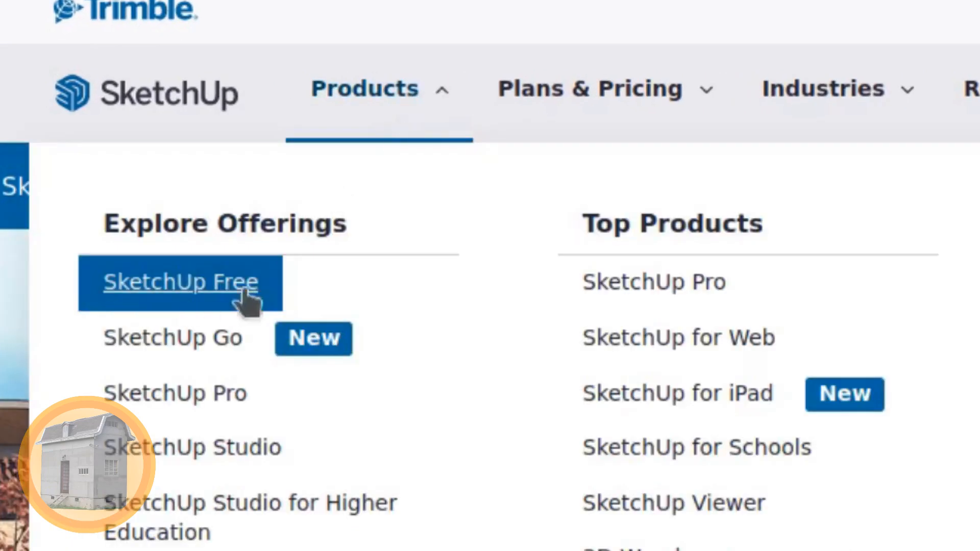
pyautogui.click(160, 296)
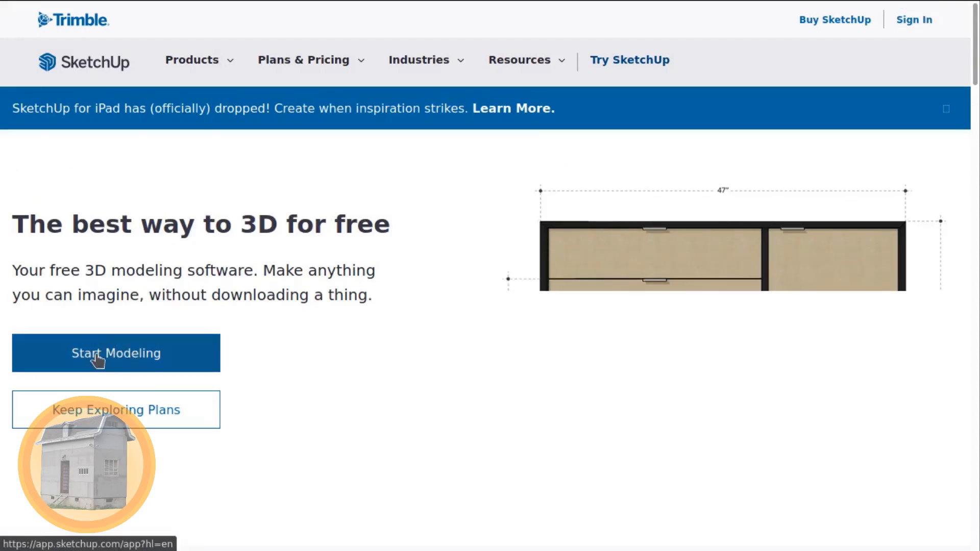
pyautogui.click(96, 361)
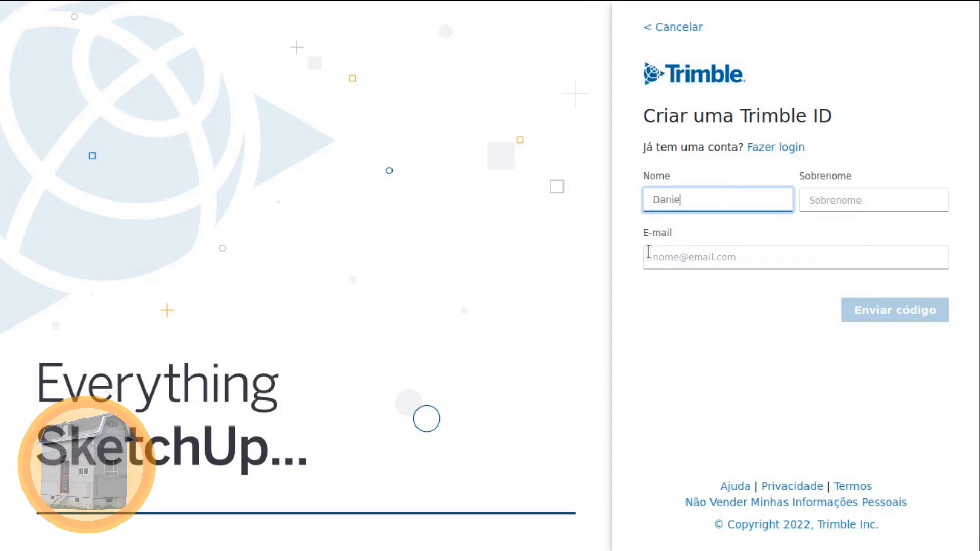
# - Fill in the surname and e-mail fields, request a verification code, and submit the emailed code
pyautogui.press('Tab')
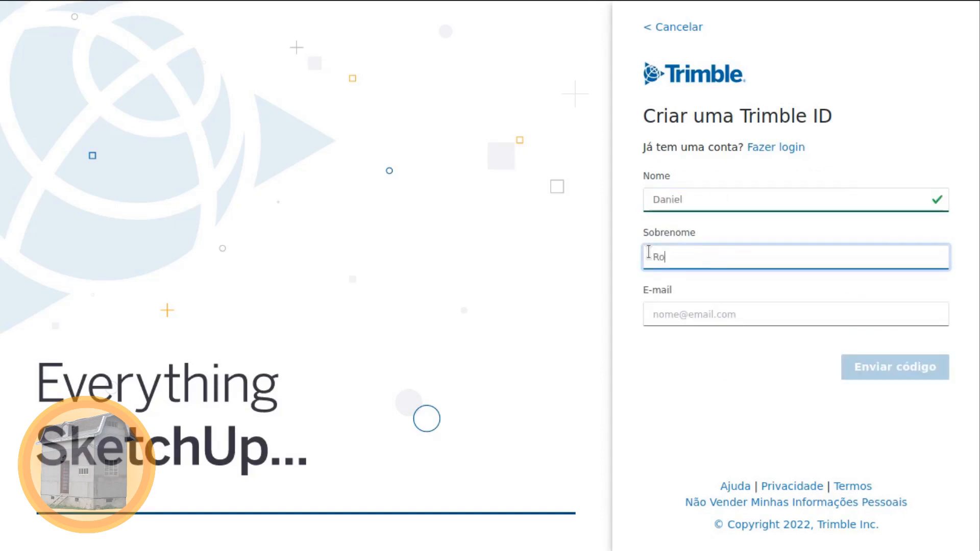
pyautogui.press('Tab')
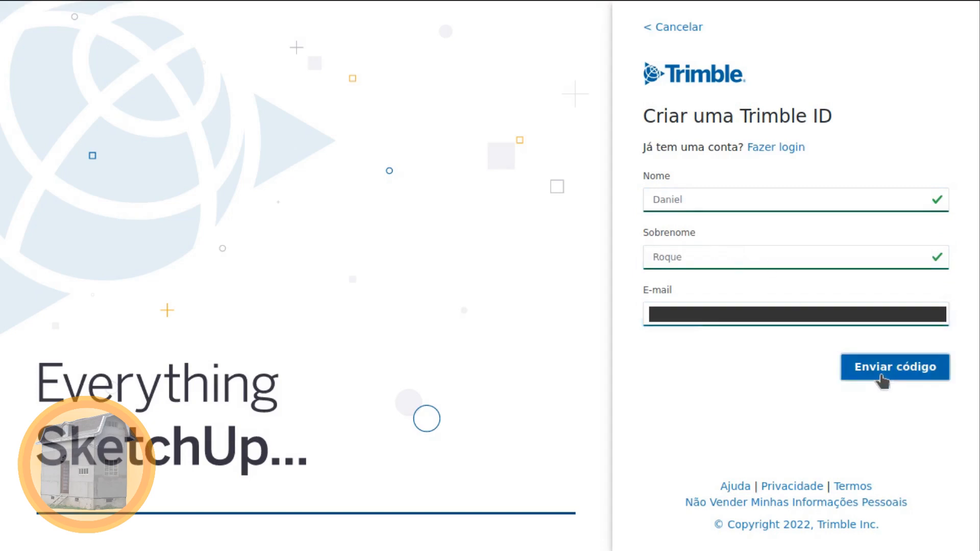
pyautogui.click(881, 375)
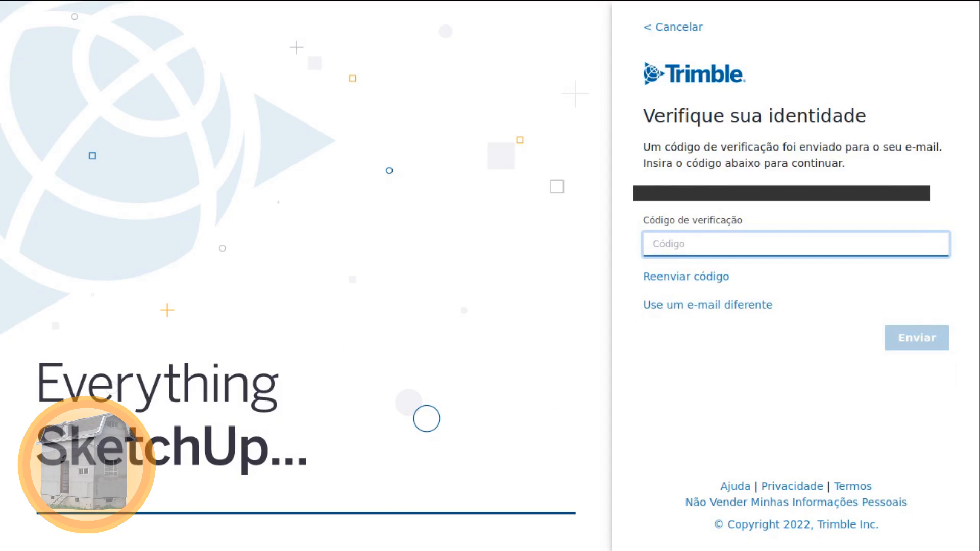
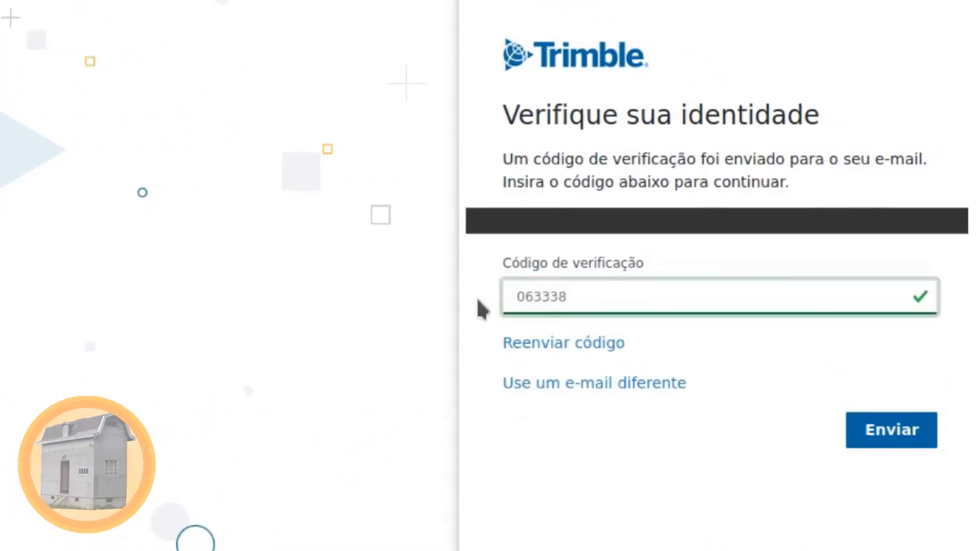
pyautogui.click(879, 431)
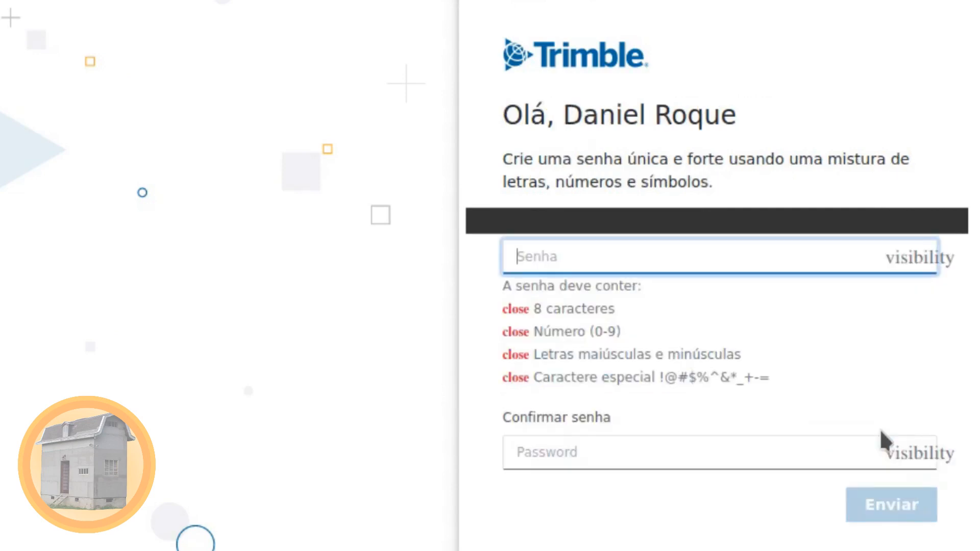
# - Enter the new password in Senha and Confirmar senha, check the 8-character and number requirements, and submit
pyautogui.click(808, 468)
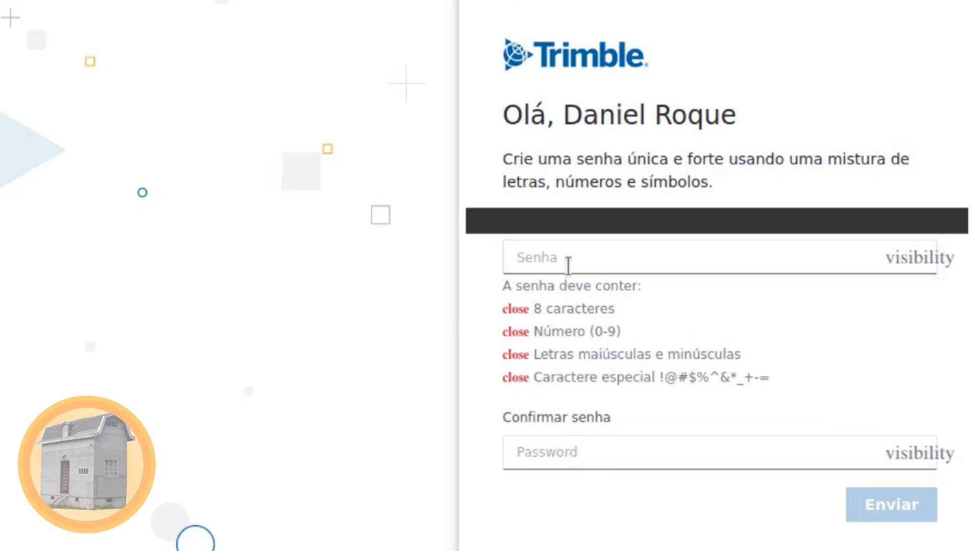
pyautogui.click(571, 259)
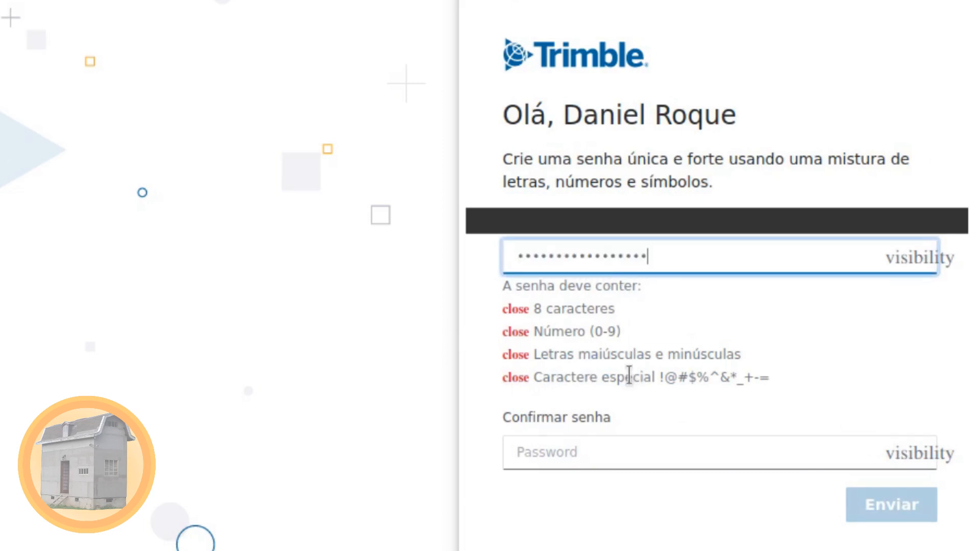
pyautogui.click(670, 331)
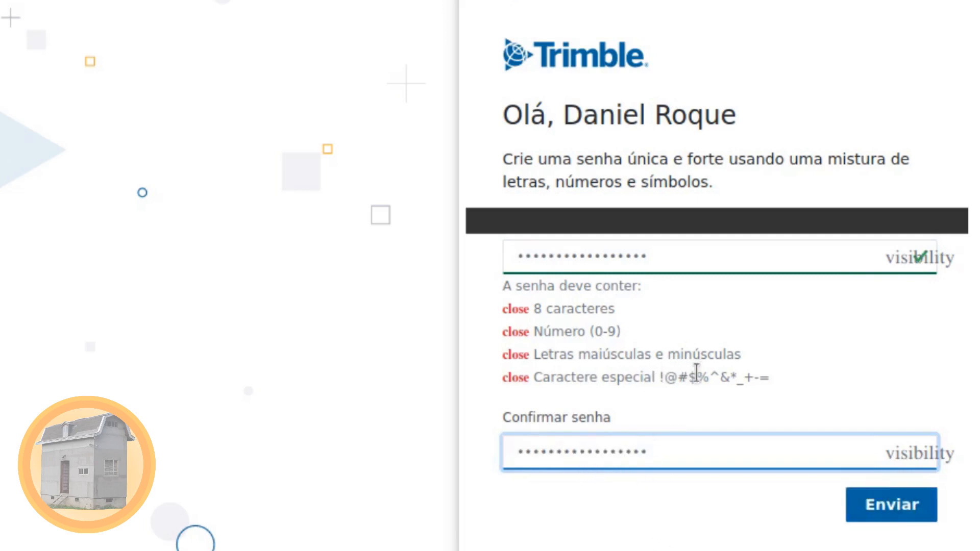
pyautogui.moveTo(784, 378); pyautogui.dragTo(604, 342)
pyautogui.tripleClick(558, 308)
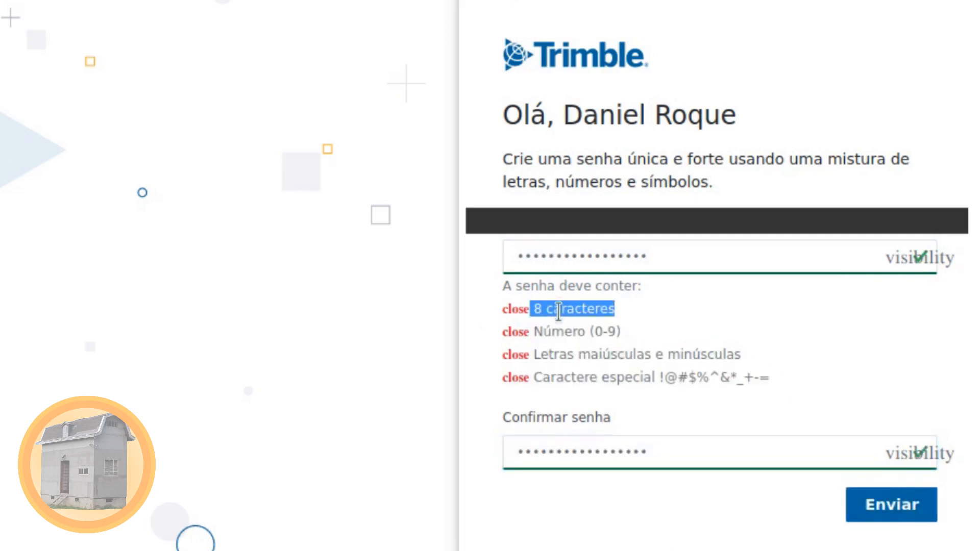
pyautogui.tripleClick(584, 332)
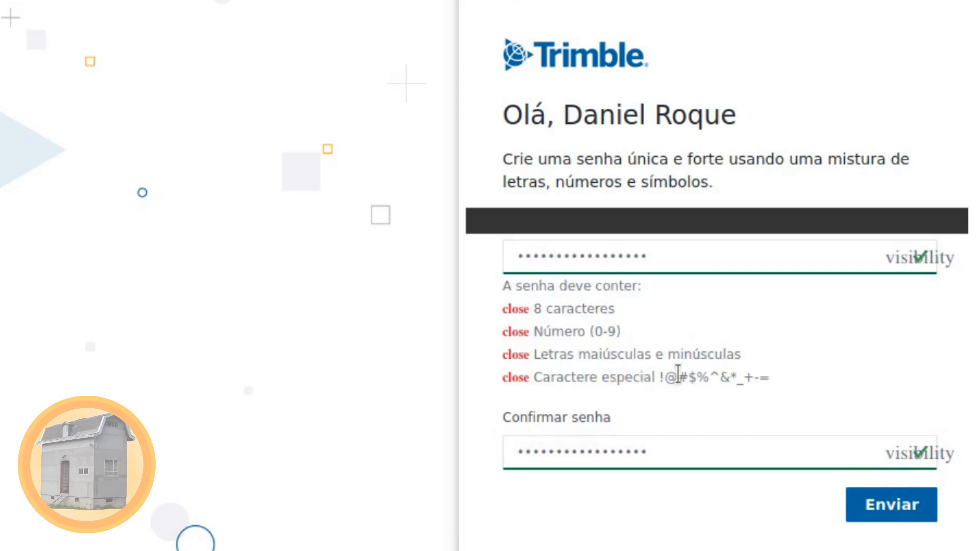
pyautogui.click(888, 507)
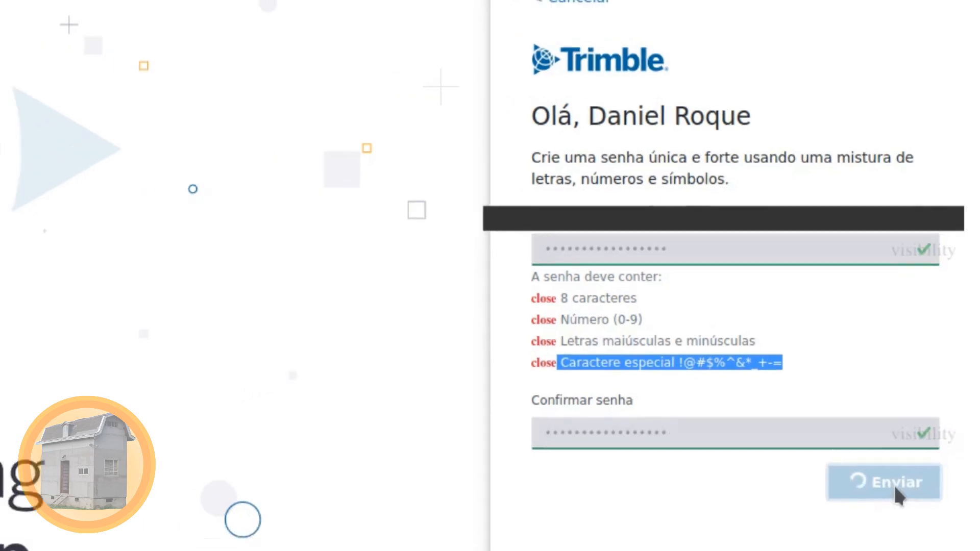
# - Choose Brazil as the country, keep the São Paulo time zone, and submit the preferences
pyautogui.click(823, 372)
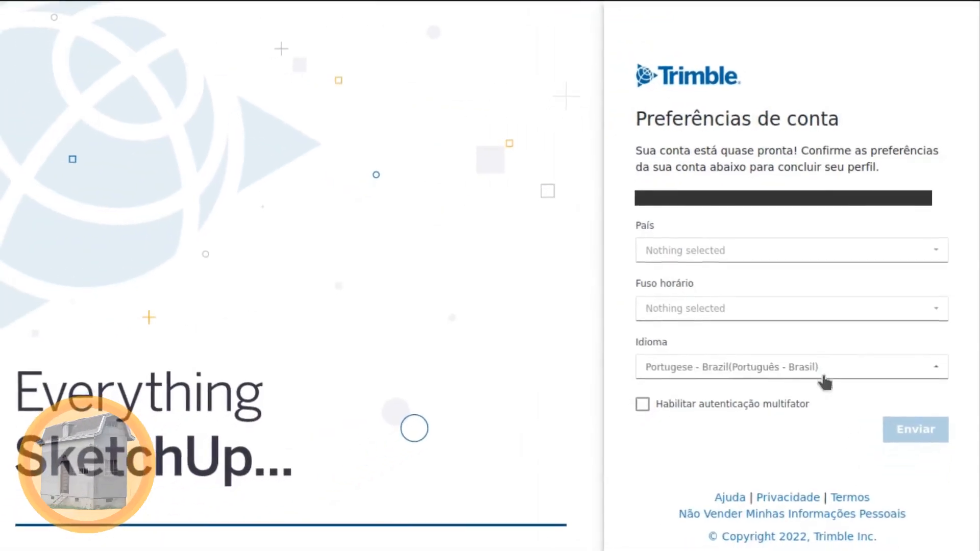
pyautogui.click(728, 251)
pyautogui.click(727, 251)
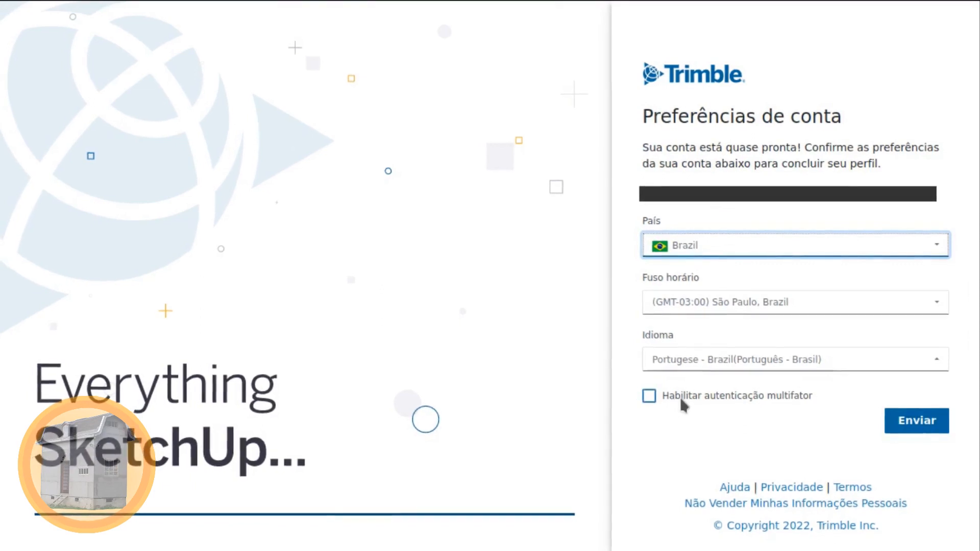
pyautogui.click(901, 427)
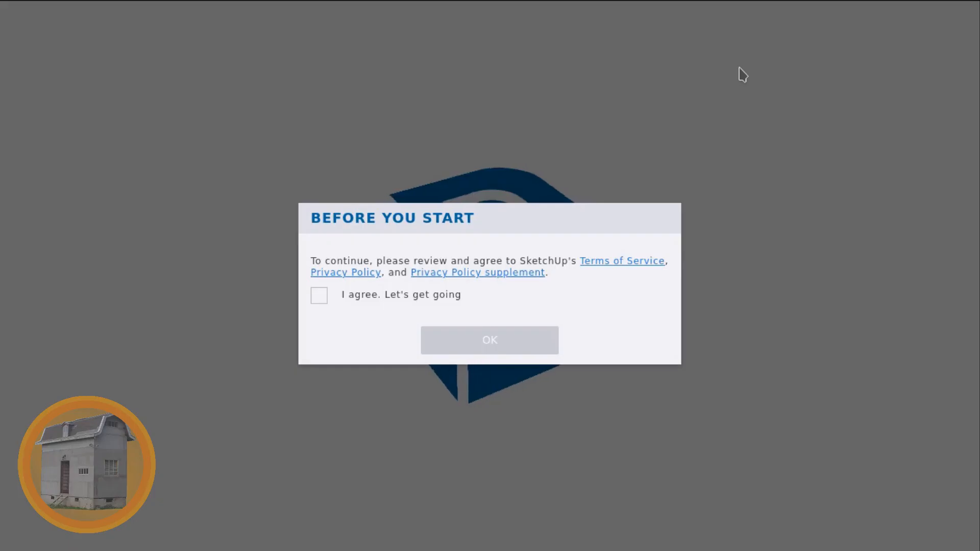
# - Tick 'I agree. Let's get going' and confirm to enter a blank Untitled model
pyautogui.click(321, 296)
pyautogui.click(450, 338)
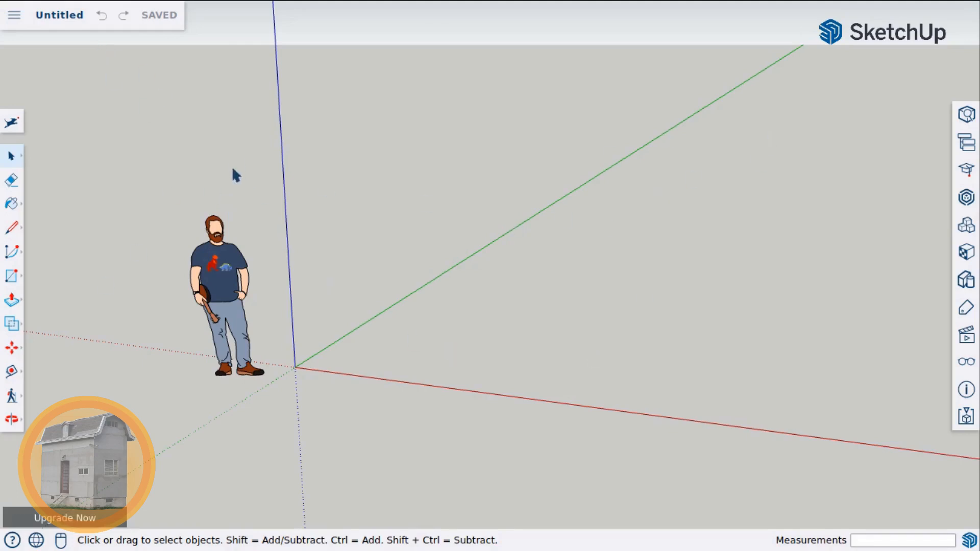
# - In App Settings, set the default template to Decimal - Centimeters and the language to Português, then reload
pyautogui.click(14, 17)
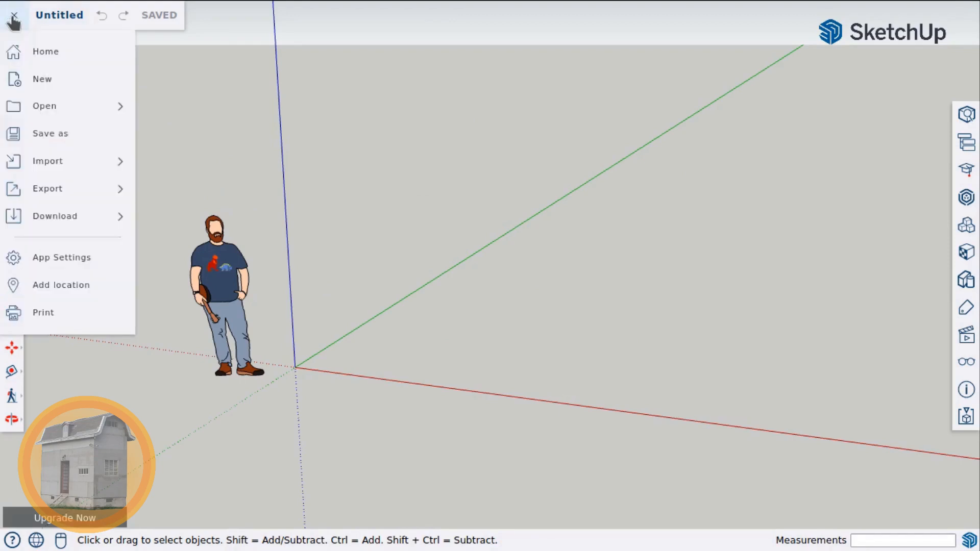
pyautogui.click(62, 261)
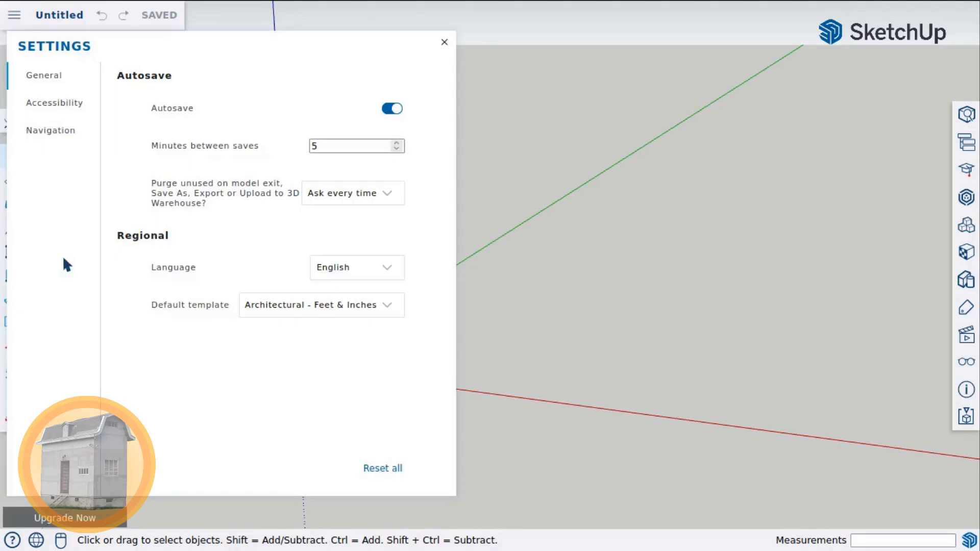
pyautogui.click(375, 275)
pyautogui.click(240, 248)
pyautogui.click(286, 310)
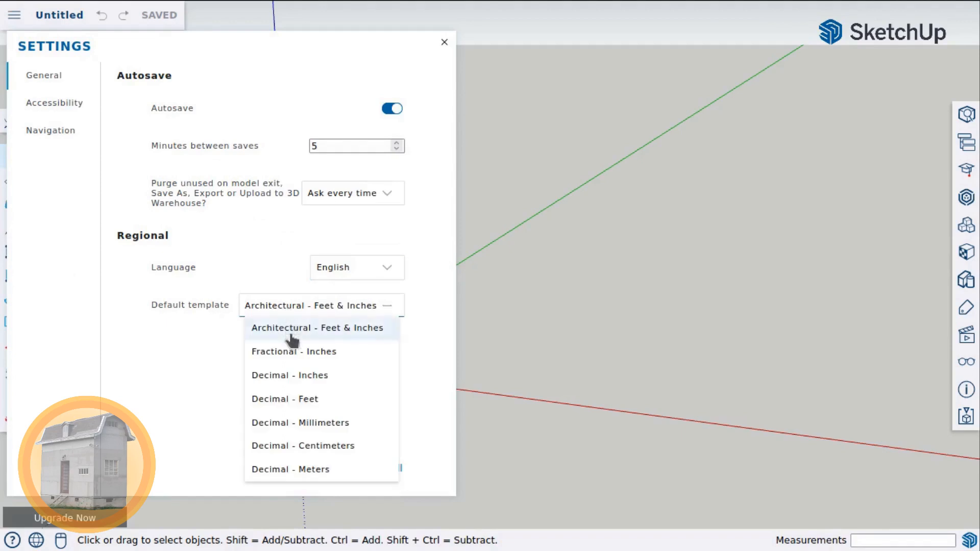
pyautogui.click(276, 447)
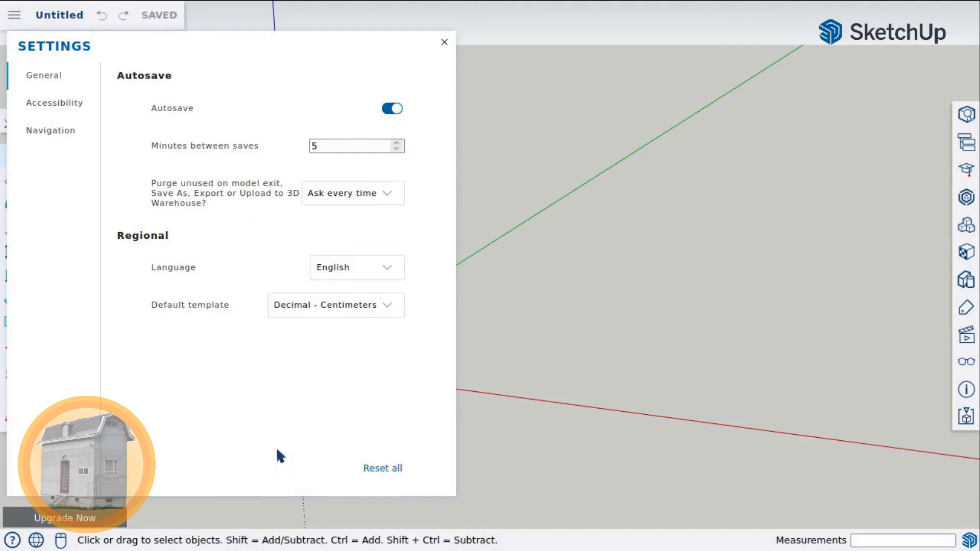
pyautogui.click(355, 274)
pyautogui.click(357, 433)
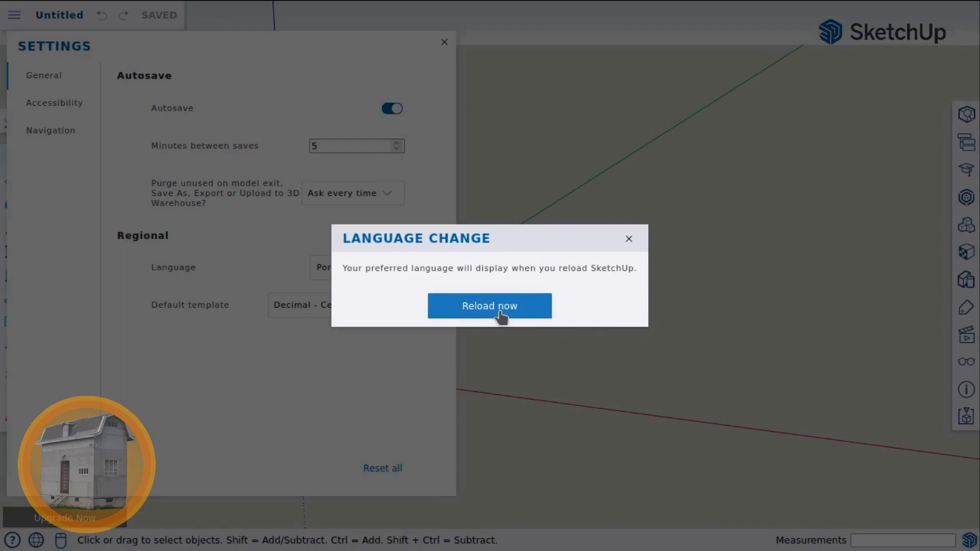
pyautogui.click(500, 311)
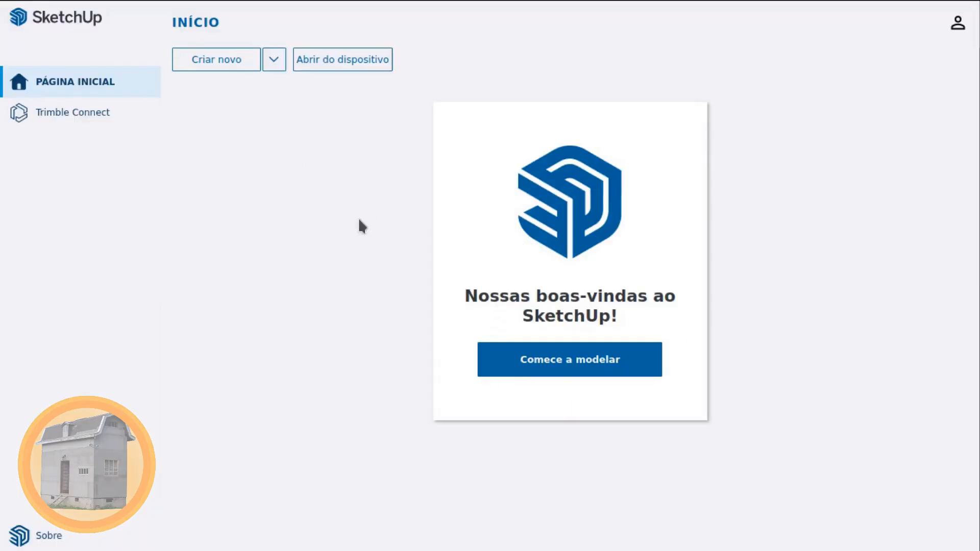
# - Choose Comece a modelar on the Início page to open a blank 'Sem nome' model
pyautogui.click(208, 64)
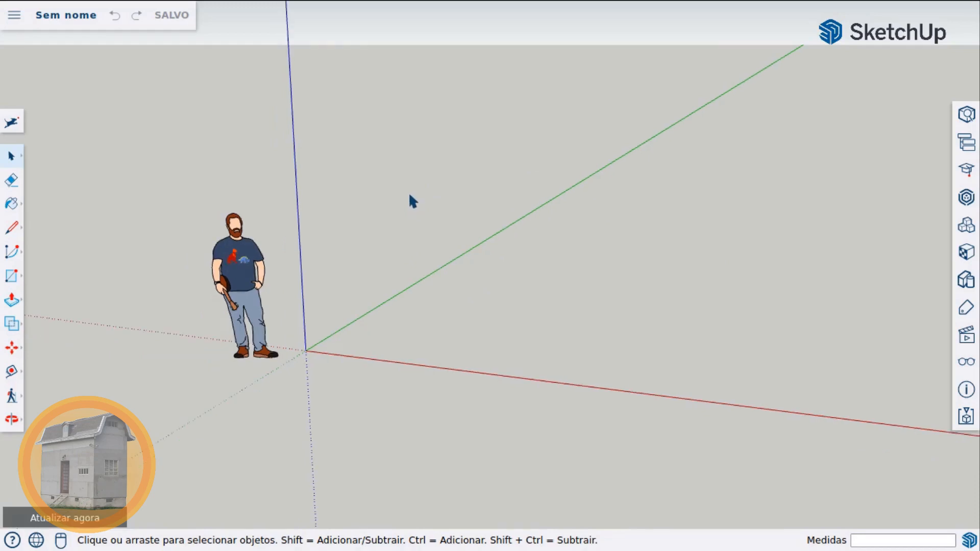
pyautogui.scroll(-5, 409, 197)
pyautogui.scroll(-3, 410, 195)
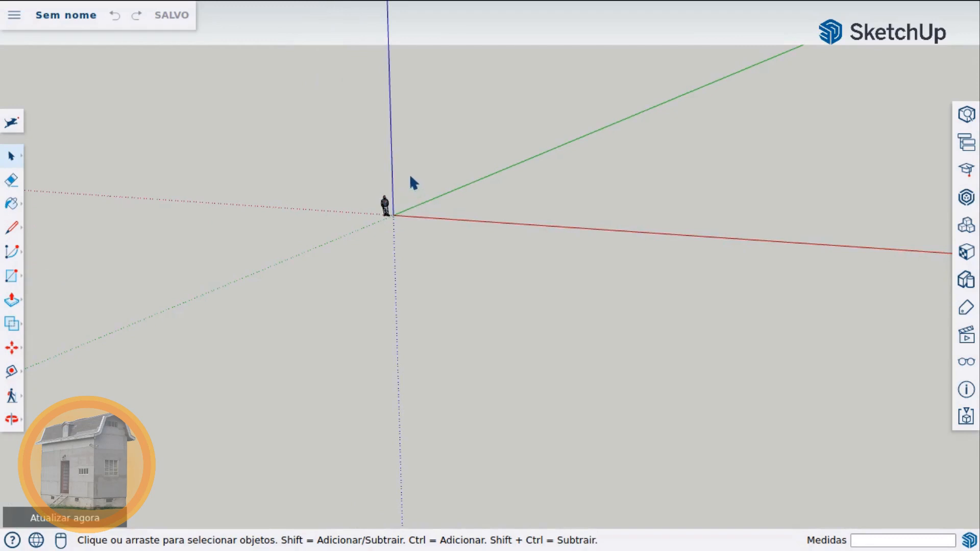
pyautogui.scroll(8, 418, 181)
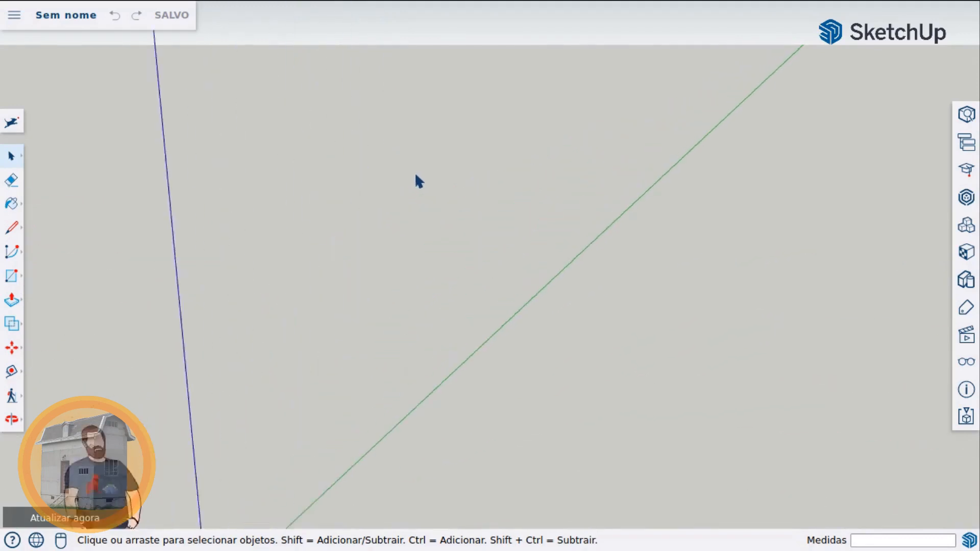
pyautogui.scroll(-5, 415, 181)
pyautogui.moveTo(415, 182); pyautogui.dragTo(453, 186, button='middle')
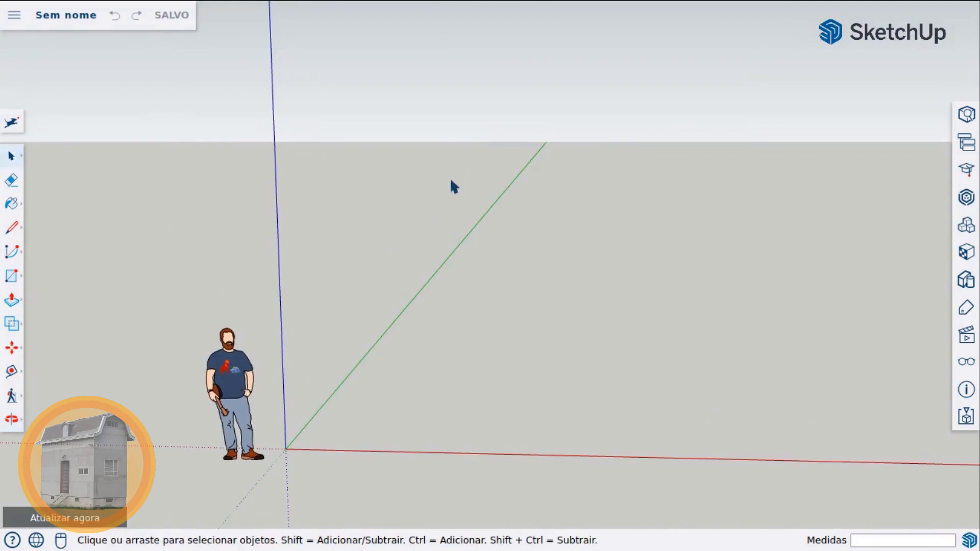
pyautogui.moveTo(383, 258); pyautogui.dragTo(857, 255, button='middle')
pyautogui.scroll(-5, 665, 247)
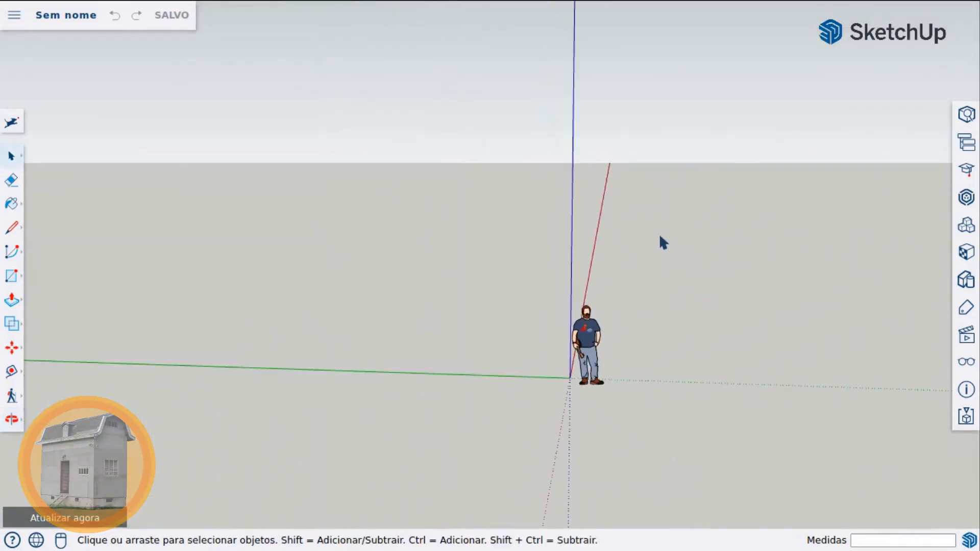
pyautogui.moveTo(433, 235); pyautogui.dragTo(521, 280, button='middle')
pyautogui.scroll(4, 524, 281)
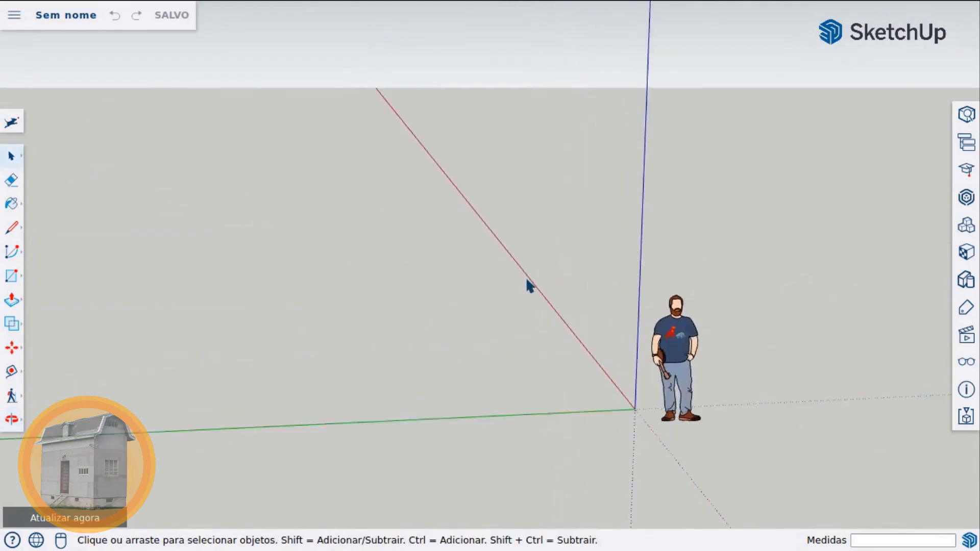
pyautogui.moveTo(437, 291); pyautogui.dragTo(753, 291, button='middle')
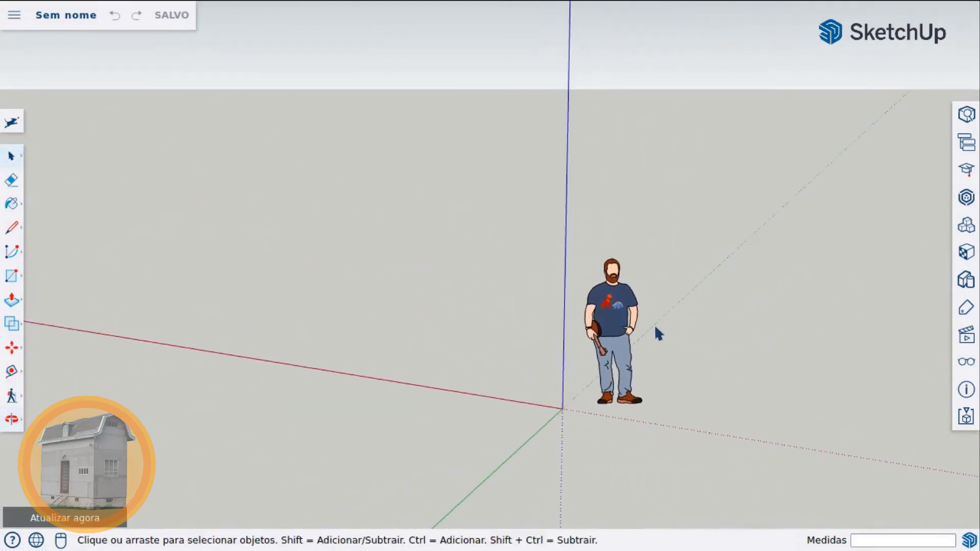
pyautogui.scroll(3, 672, 329)
pyautogui.scroll(-5, 666, 302)
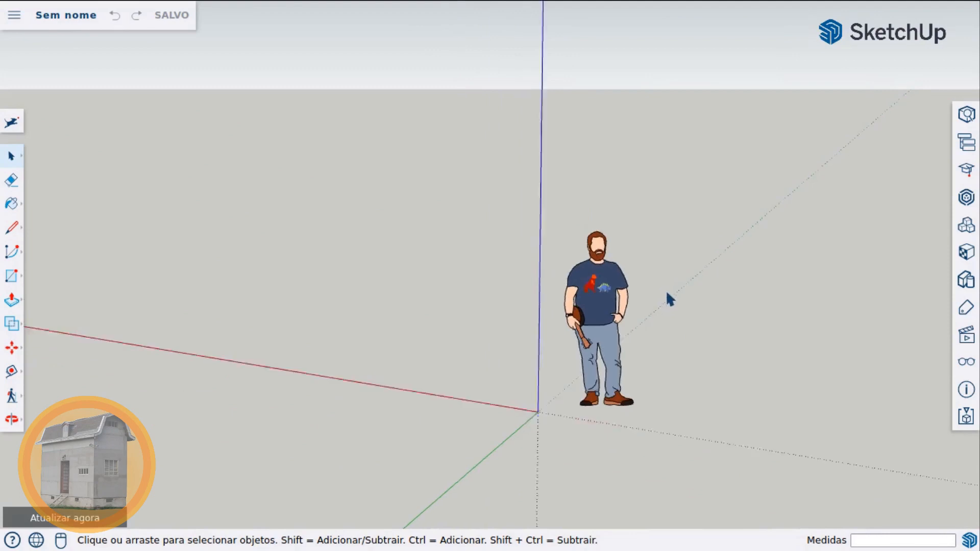
pyautogui.scroll(2, 674, 294)
pyautogui.scroll(4, 673, 290)
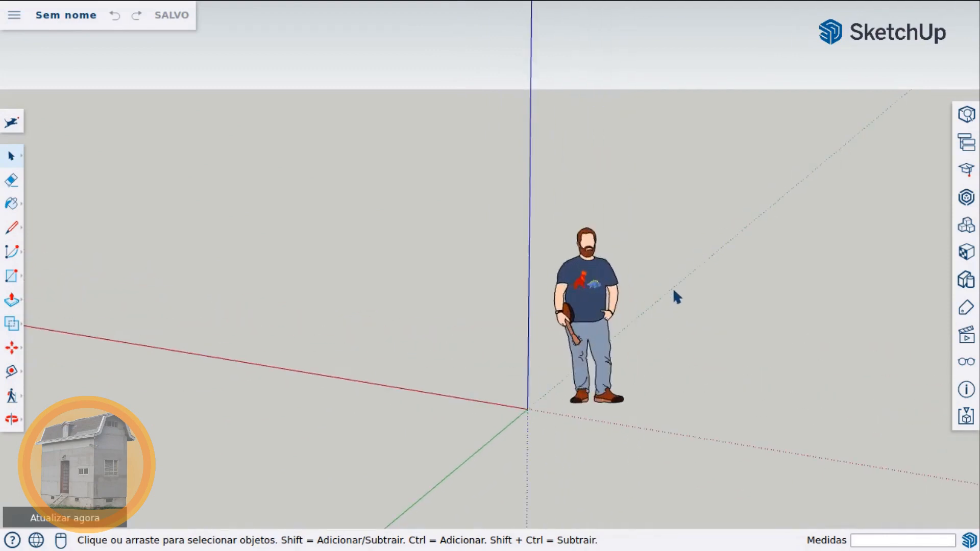
pyautogui.moveTo(672, 289); pyautogui.dragTo(328, 244, button='middle')
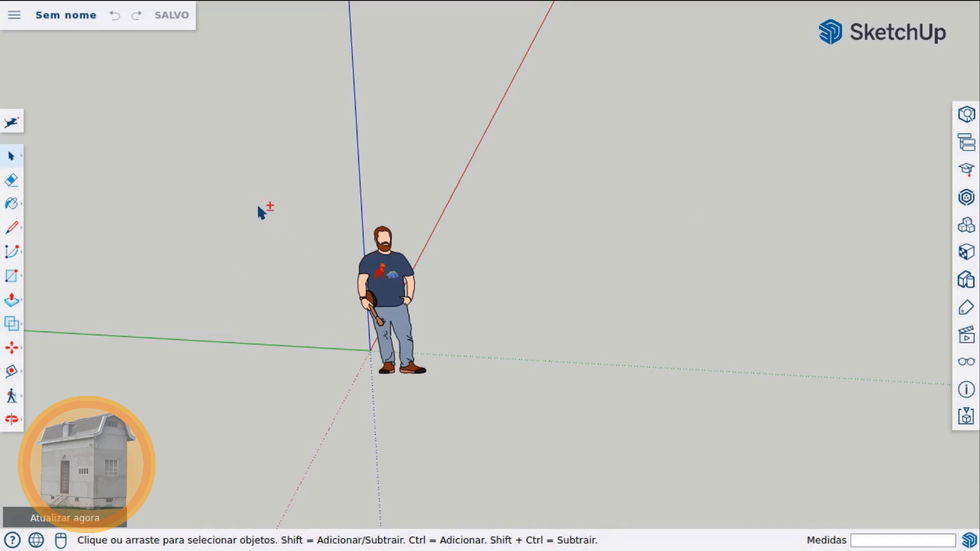
pyautogui.moveTo(218, 238); pyautogui.dragTo(375, 214, button='middle')
pyautogui.moveTo(675, 213); pyautogui.dragTo(559, 197, button='middle')
pyautogui.moveTo(402, 211); pyautogui.dragTo(315, 248, button='middle')
pyautogui.moveTo(544, 256); pyautogui.dragTo(287, 190, button='middle')
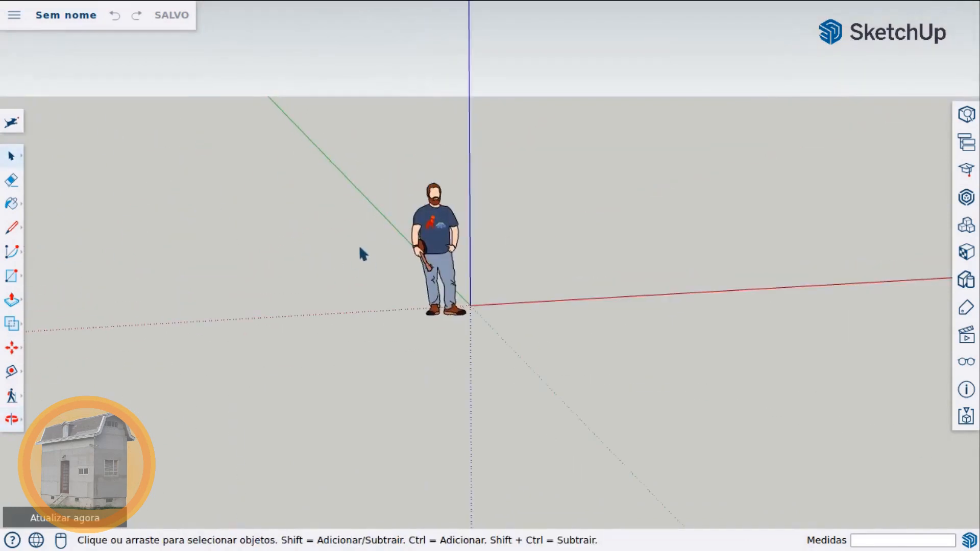
pyautogui.moveTo(278, 236); pyautogui.dragTo(623, 286, button='middle')
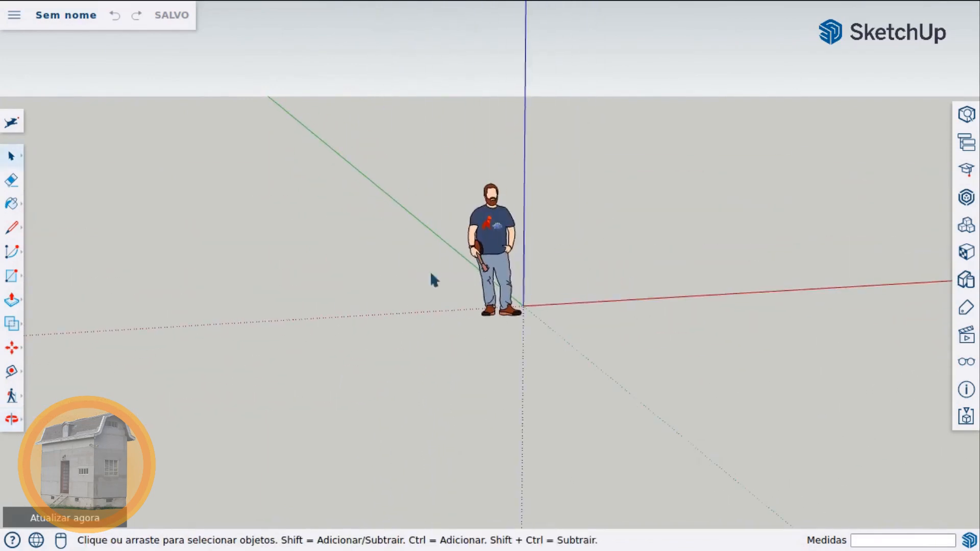
pyautogui.moveTo(326, 278); pyautogui.dragTo(239, 307, button='middle')
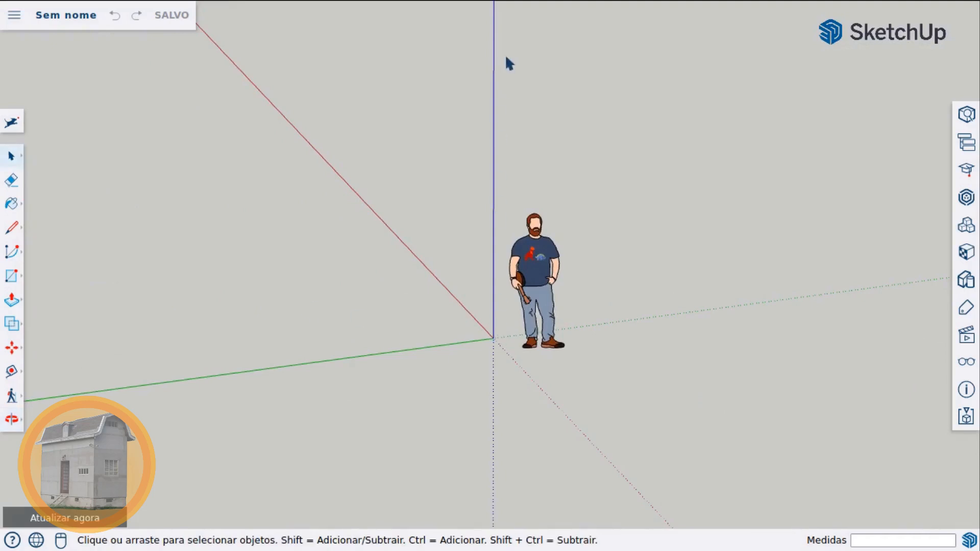
pyautogui.moveTo(590, 314); pyautogui.dragTo(164, 271, button='middle')
pyautogui.moveTo(568, 293); pyautogui.dragTo(262, 352, button='middle')
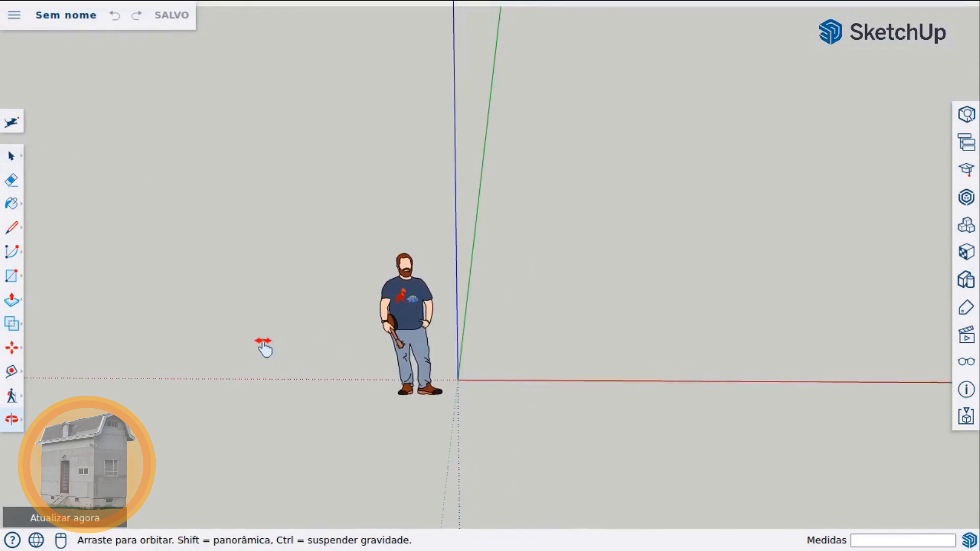
pyautogui.moveTo(500, 363); pyautogui.dragTo(371, 336, button='middle')
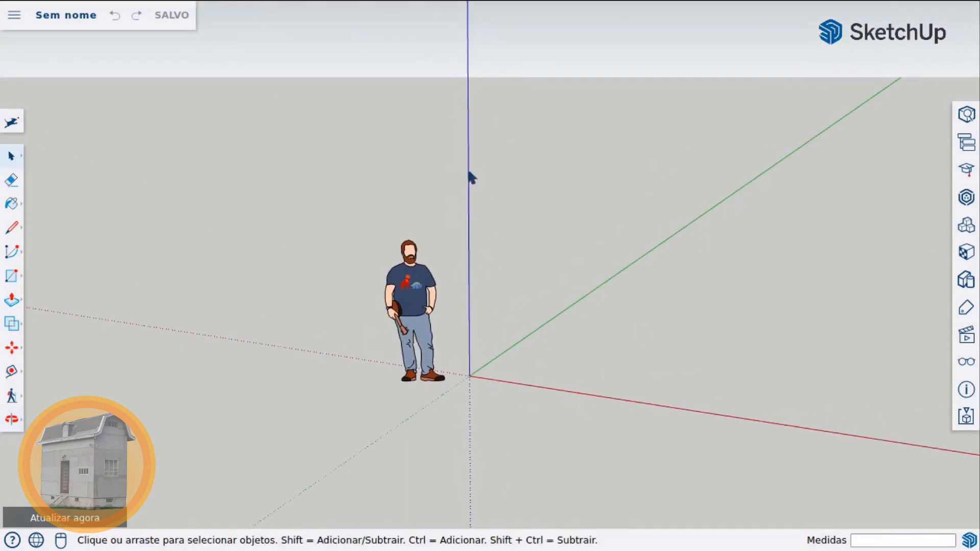
pyautogui.moveTo(539, 350); pyautogui.dragTo(173, 315, button='middle')
pyautogui.moveTo(643, 348); pyautogui.dragTo(212, 396, button='middle')
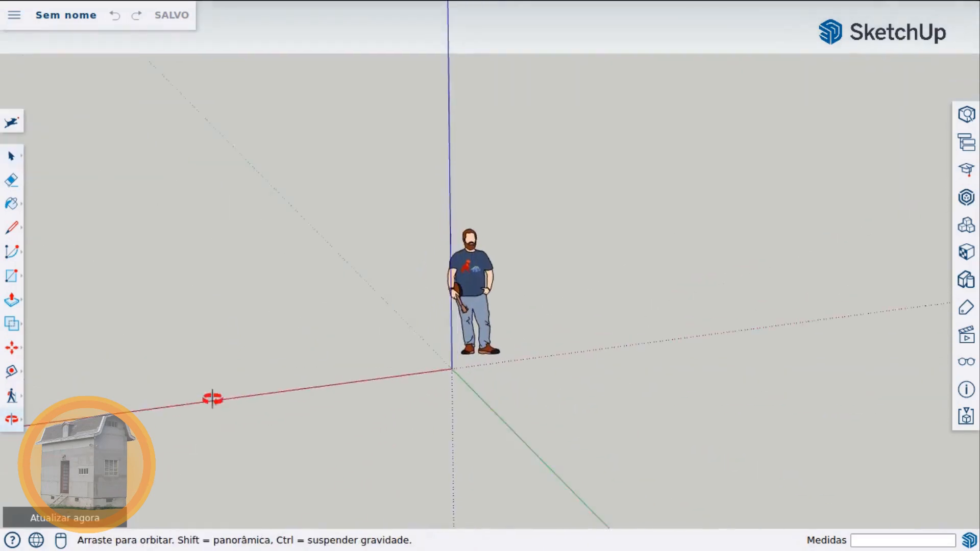
pyautogui.moveTo(332, 380); pyautogui.dragTo(368, 321, button='middle')
# - Select and delete the default standing human figure, leaving only the drawing axes
pyautogui.click(503, 215)
pyautogui.scroll(3, 506, 212)
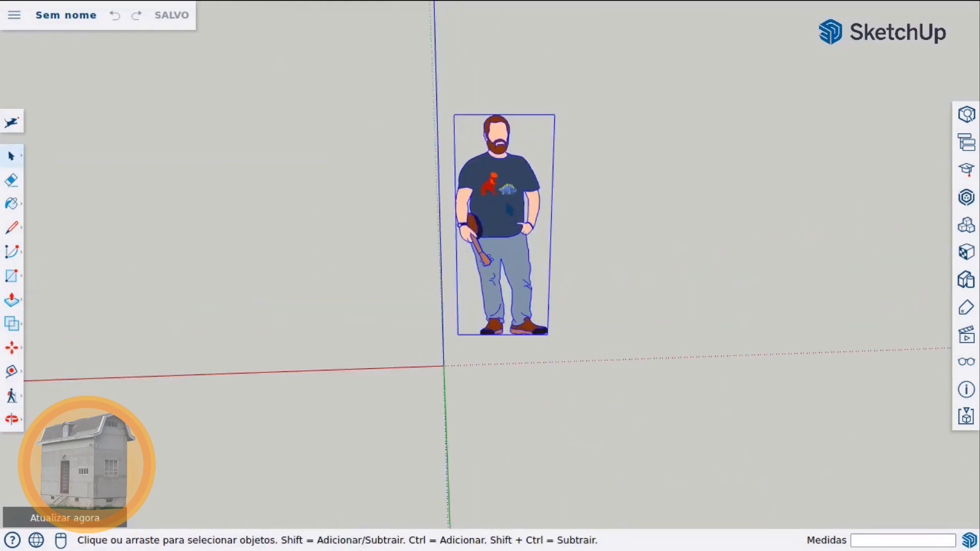
pyautogui.press('Delete')
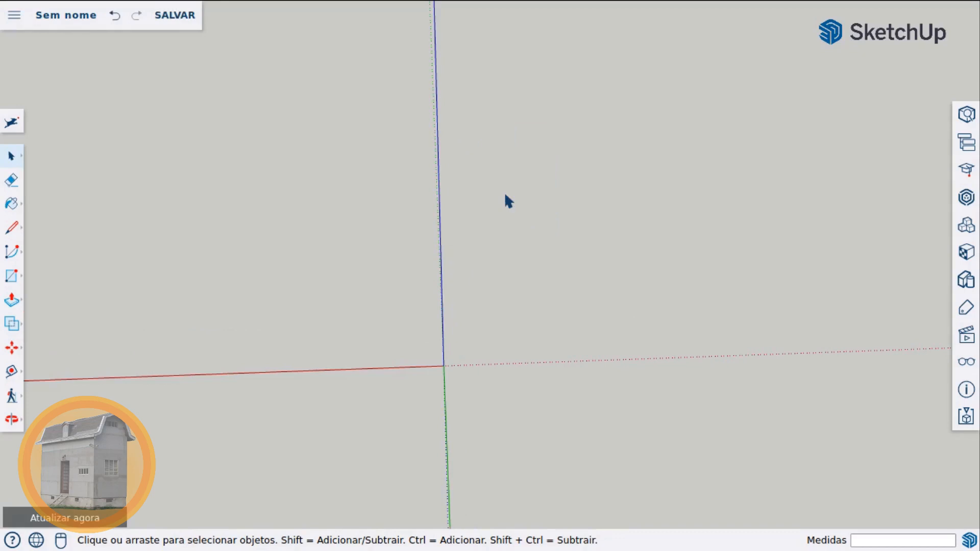
pyautogui.moveTo(368, 323); pyautogui.dragTo(401, 239, button='middle')
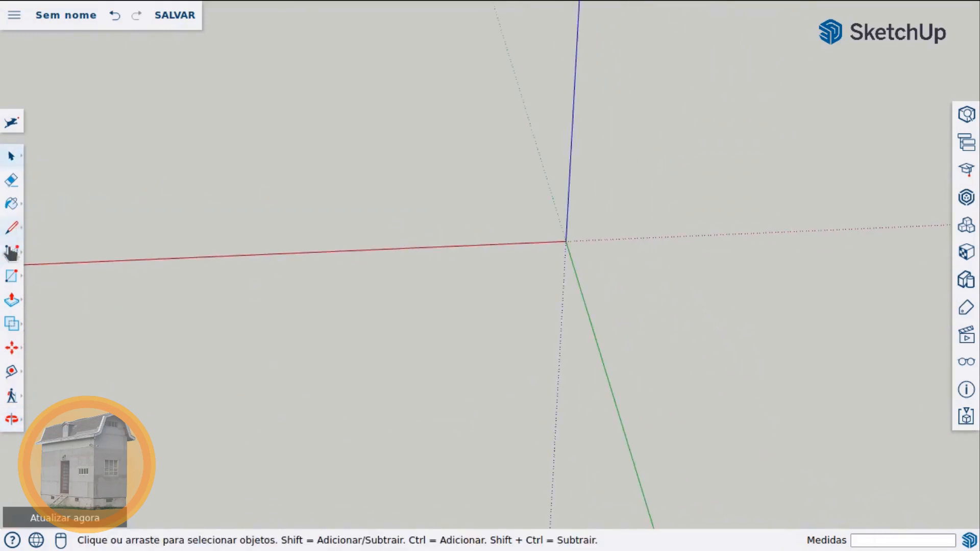
# - Draw a rectangle face about 6' 3 3/16" by 11' 7 1/16" from the axes origin
pyautogui.click(11, 275)
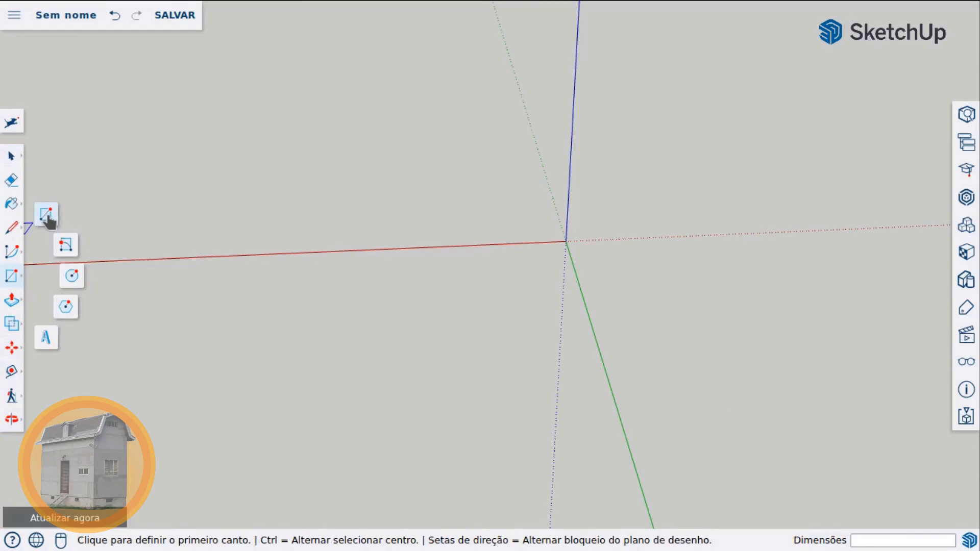
pyautogui.click(47, 215)
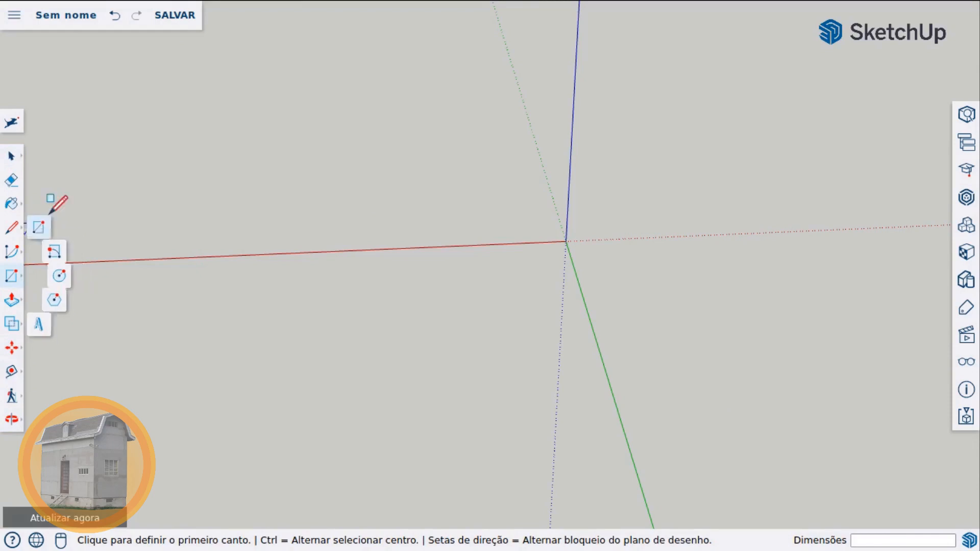
pyautogui.click(566, 240)
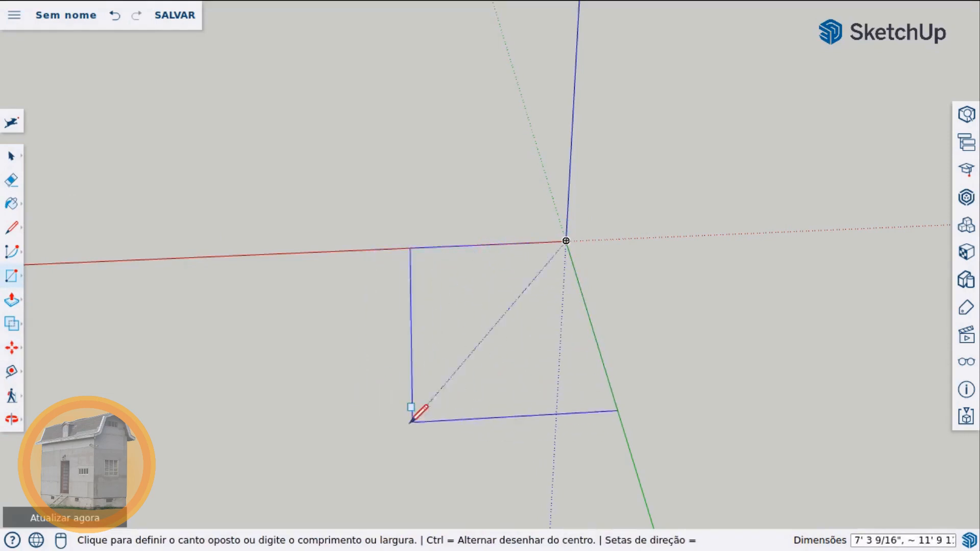
pyautogui.click(441, 416)
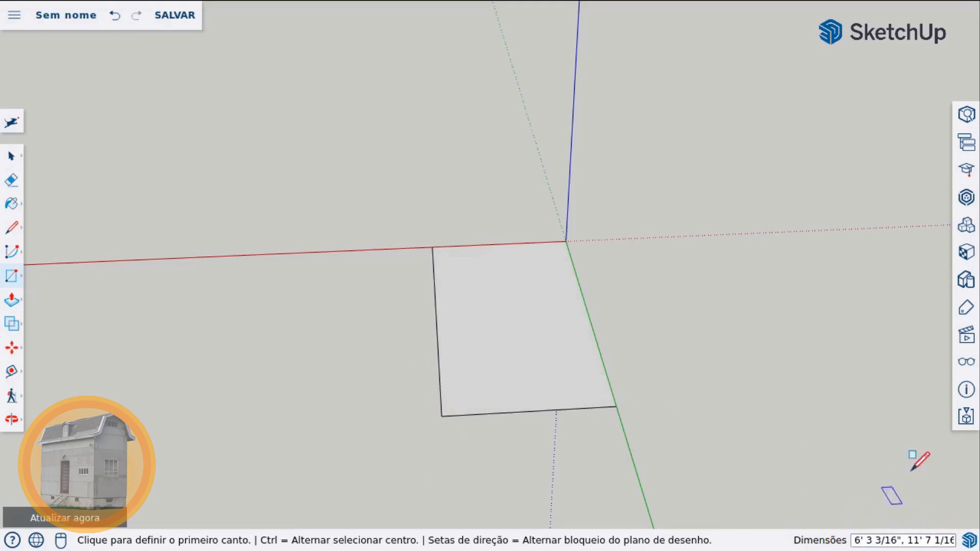
pyautogui.click(965, 365)
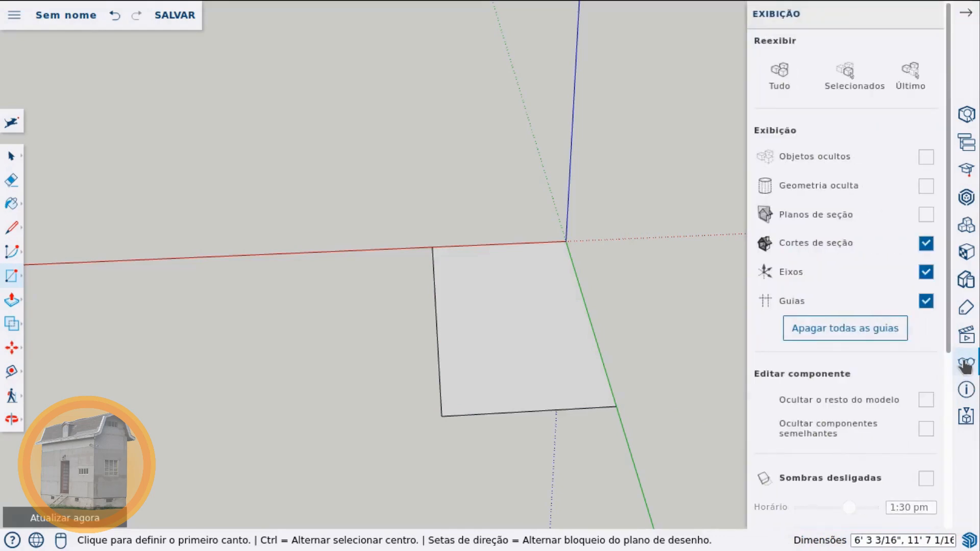
# - In Model Info, set length units to centimetres, 0.00 precision and 1 cm snapping
pyautogui.scroll(-5, 877, 350)
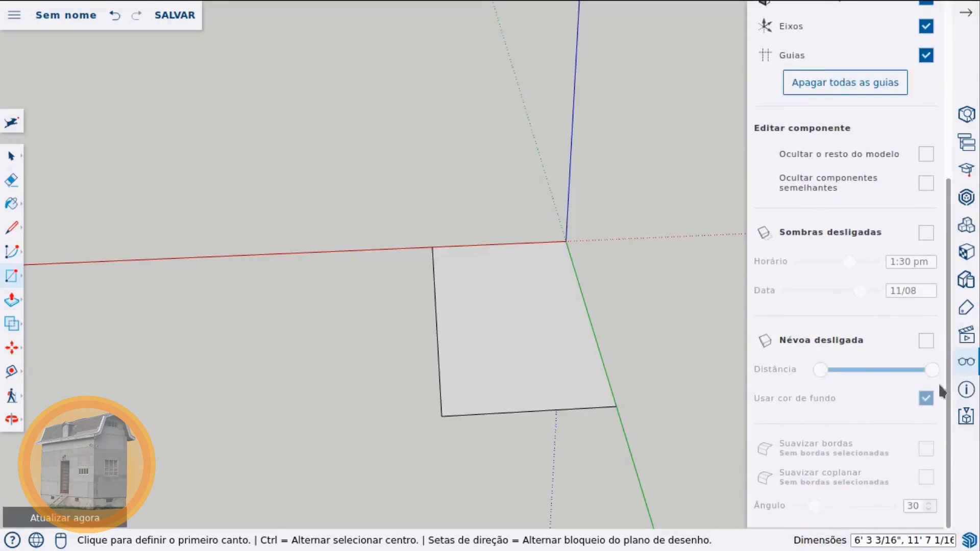
pyautogui.click(965, 392)
pyautogui.scroll(-7, 911, 398)
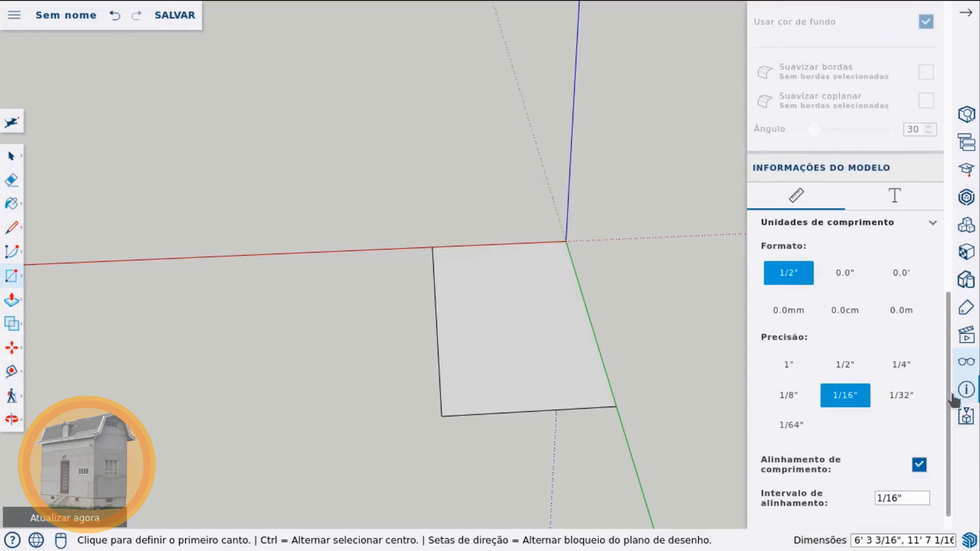
pyautogui.scroll(-1, 934, 400)
pyautogui.click(843, 287)
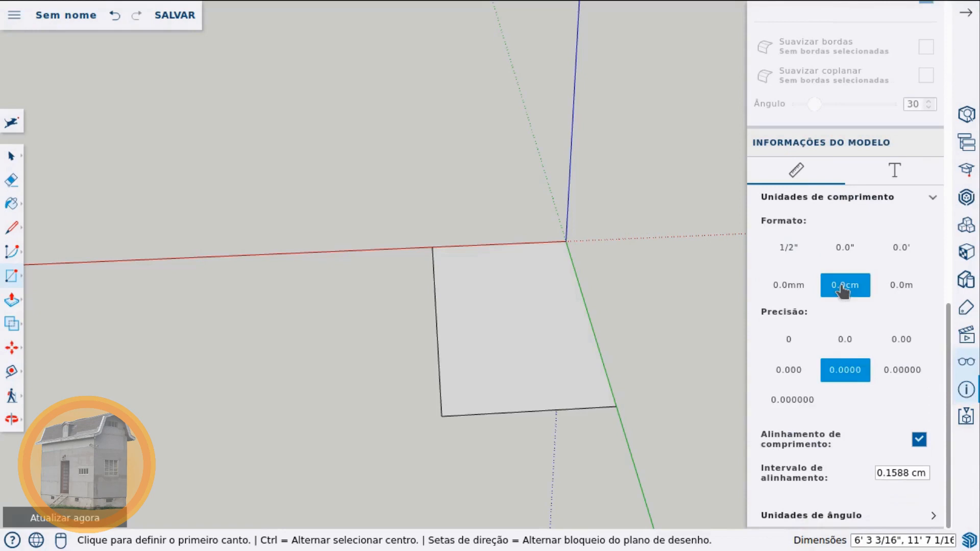
pyautogui.click(902, 344)
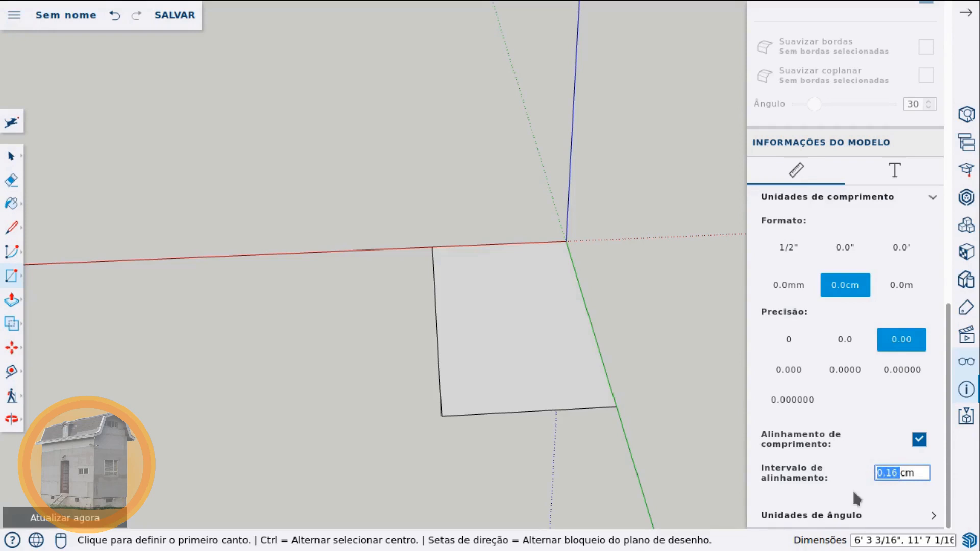
pyautogui.press('Return')
pyautogui.scroll(2, 623, 366)
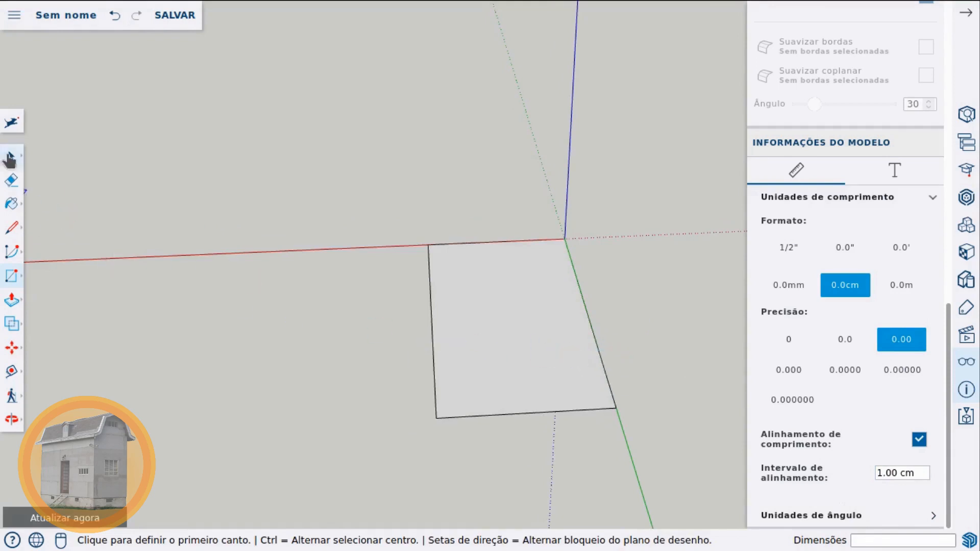
pyautogui.click(11, 156)
pyautogui.click(47, 139)
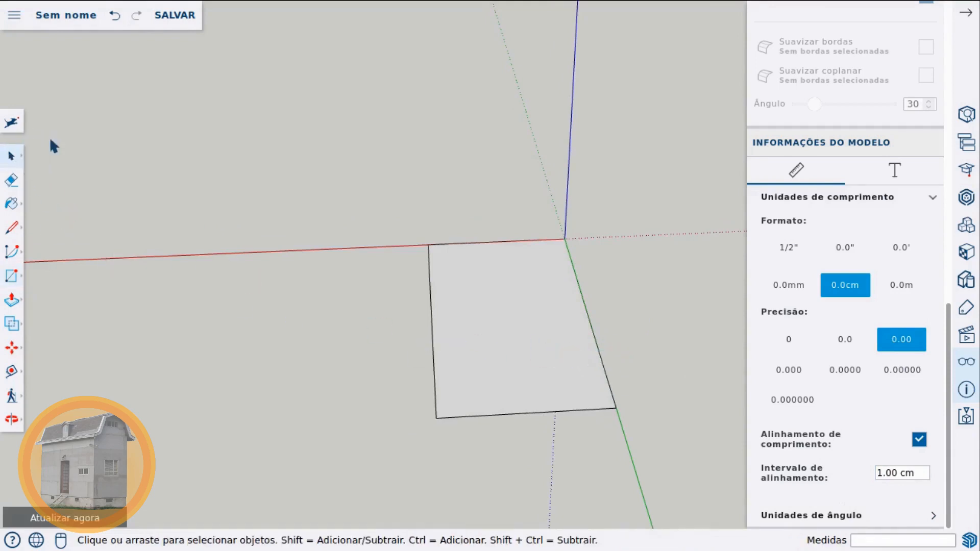
pyautogui.click(966, 15)
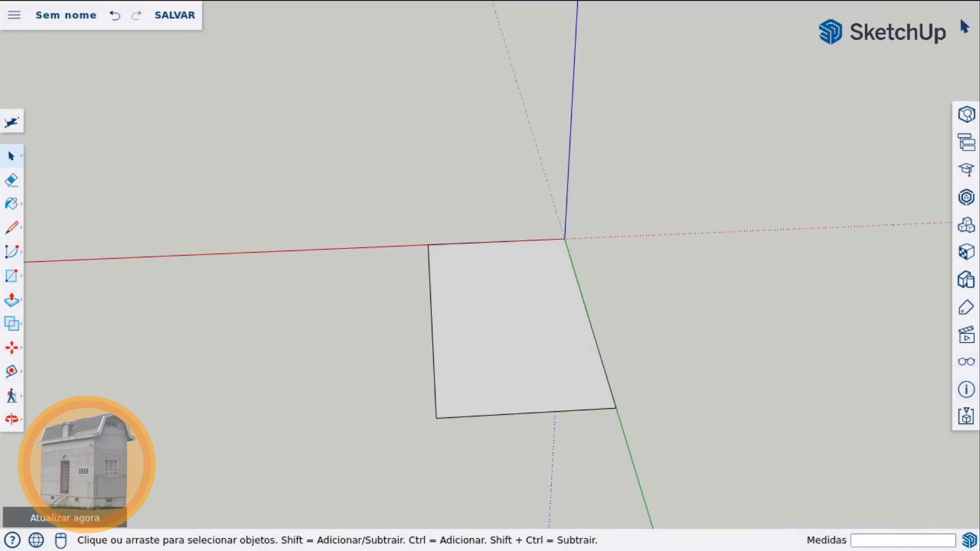
# - Delete the old rectangle and draw a 4.5 × 240 cm rectangle from the origin
pyautogui.moveTo(359, 179); pyautogui.dragTo(712, 472)
pyautogui.press('Delete')
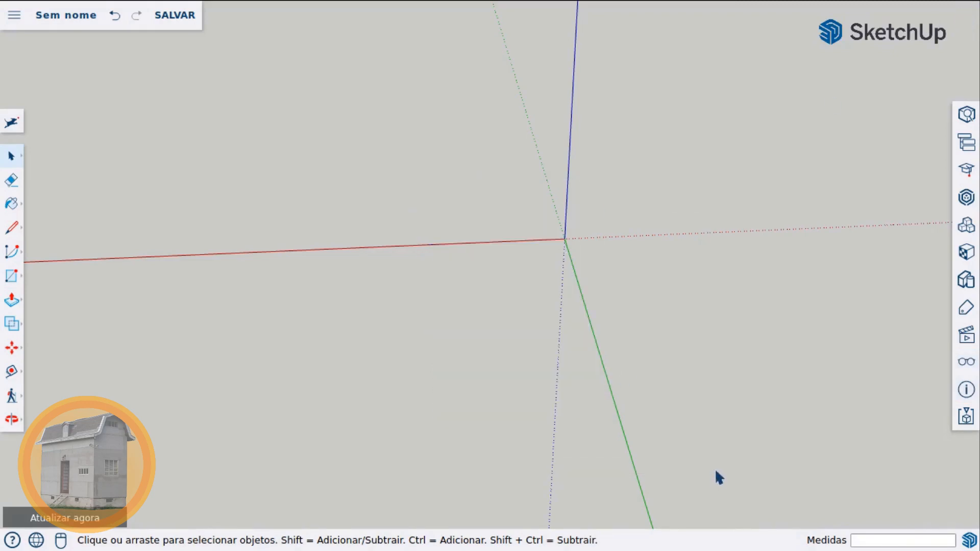
pyautogui.click(13, 276)
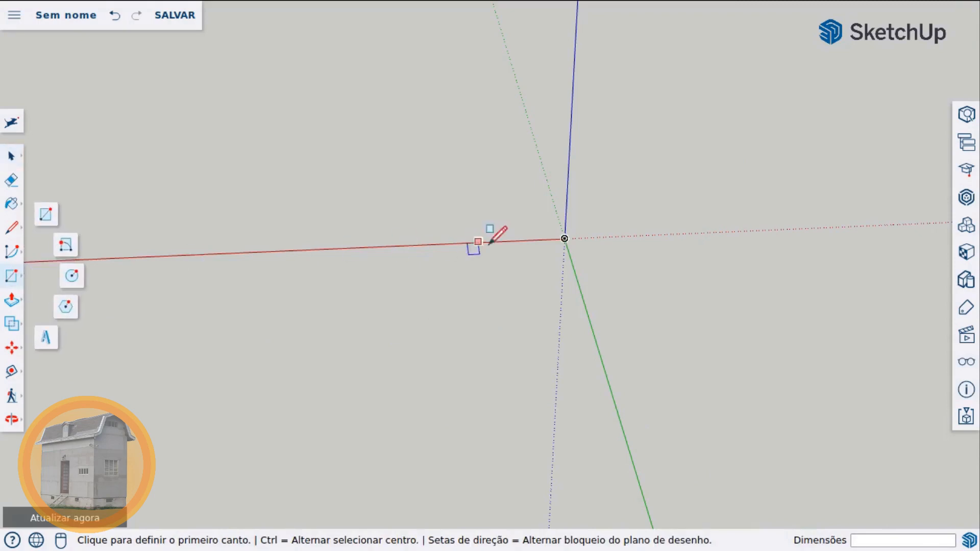
pyautogui.click(564, 238)
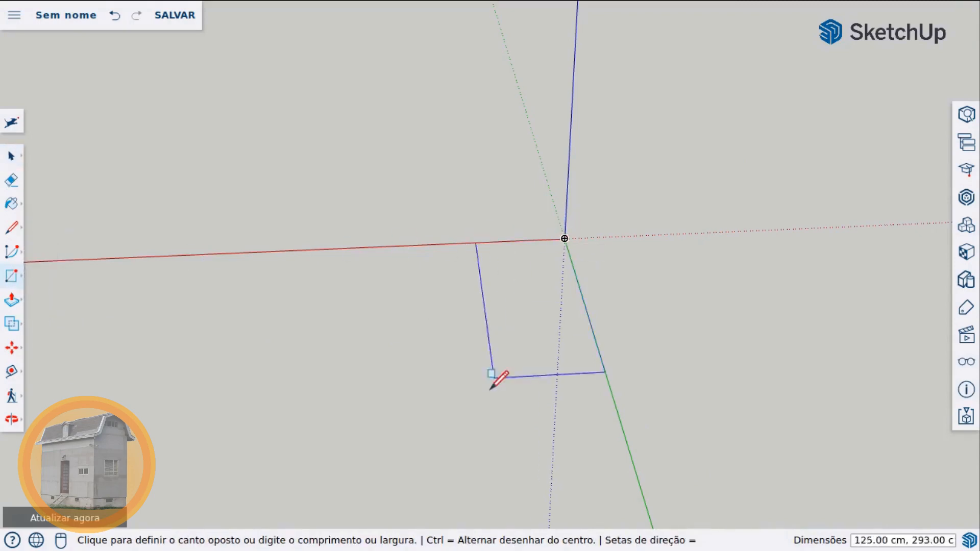
pyautogui.click(446, 426)
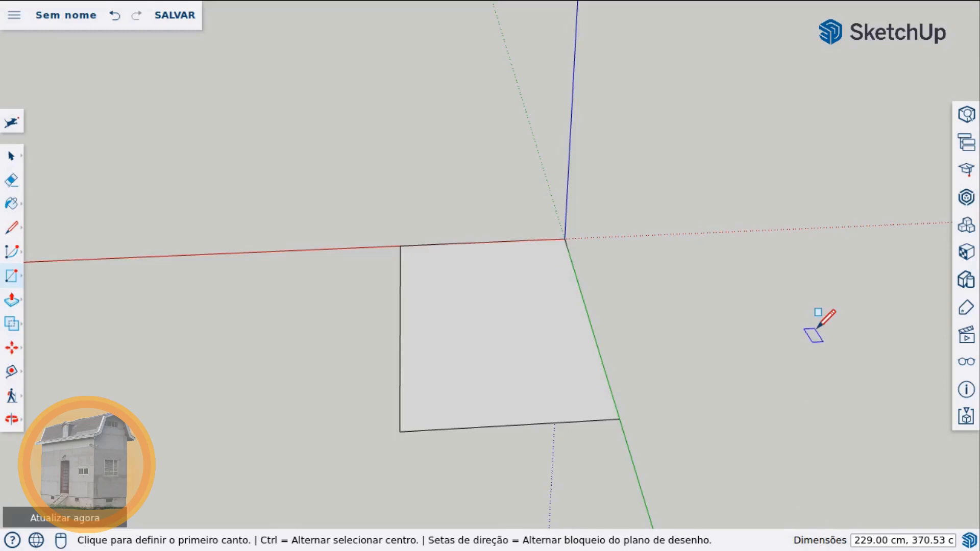
pyautogui.write('4.5,240')
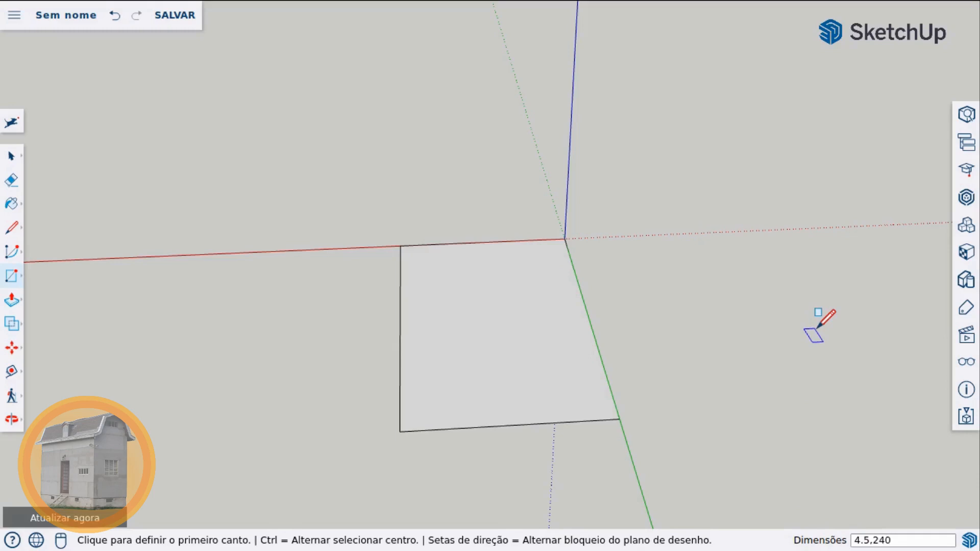
pyautogui.press('Return')
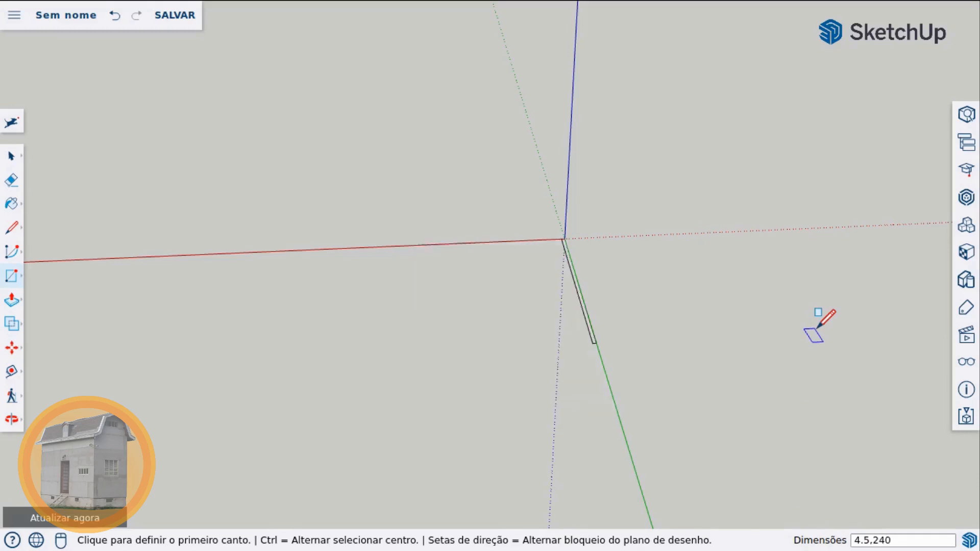
pyautogui.scroll(5, 582, 284)
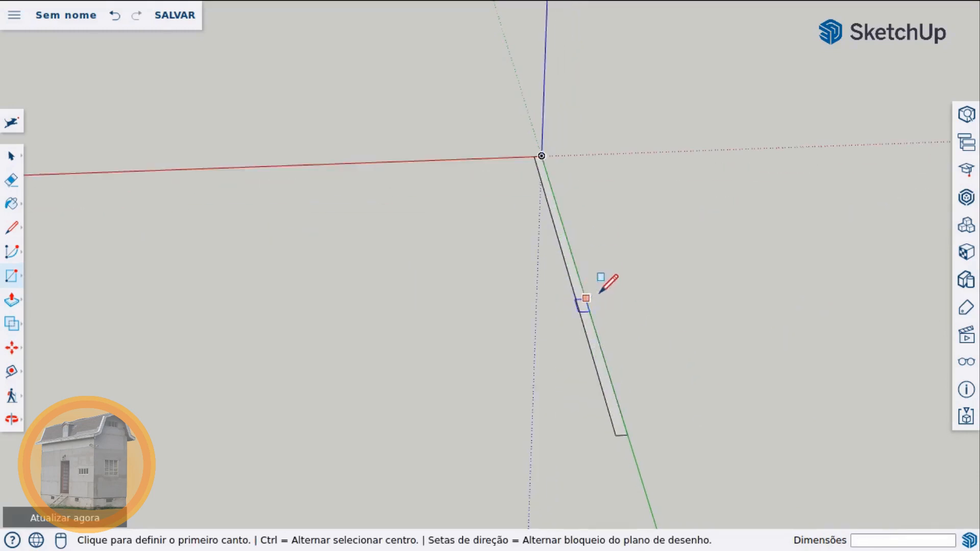
pyautogui.moveTo(634, 301); pyautogui.dragTo(586, 310, button='middle')
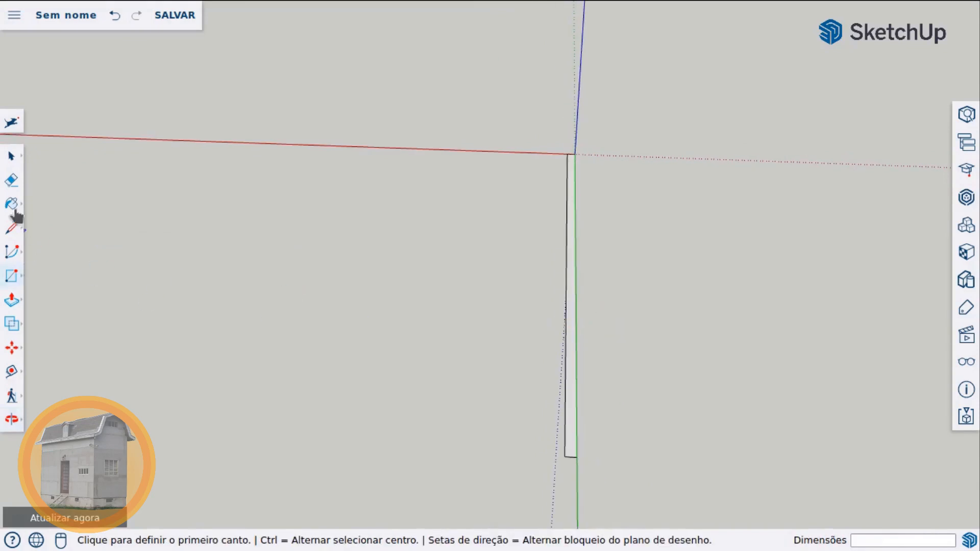
# - Orbit around the 4.5 × 240 cm strip and select its face with the Select tool
pyautogui.click(10, 158)
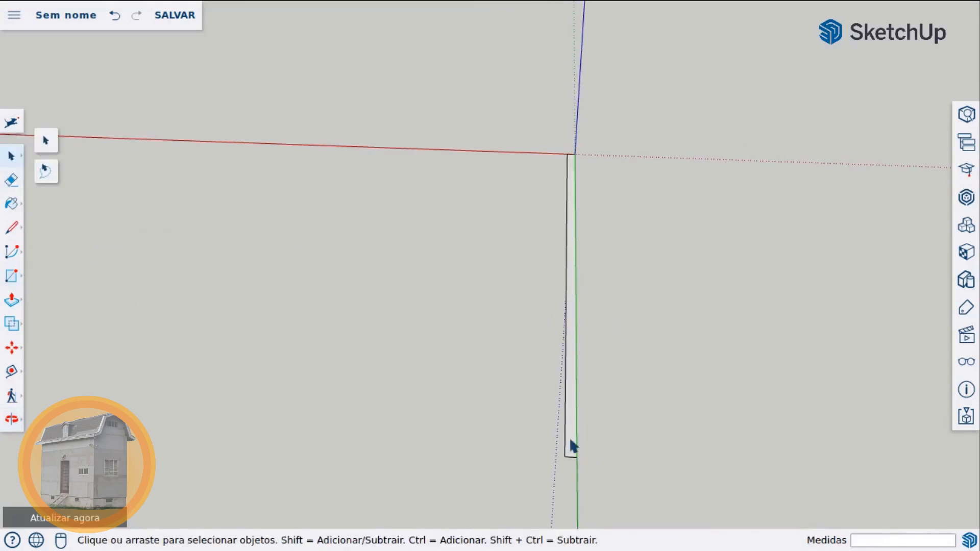
pyautogui.moveTo(558, 449); pyautogui.dragTo(536, 427, button='middle')
pyautogui.scroll(2, 586, 421)
pyautogui.moveTo(415, 392); pyautogui.dragTo(650, 343, button='middle')
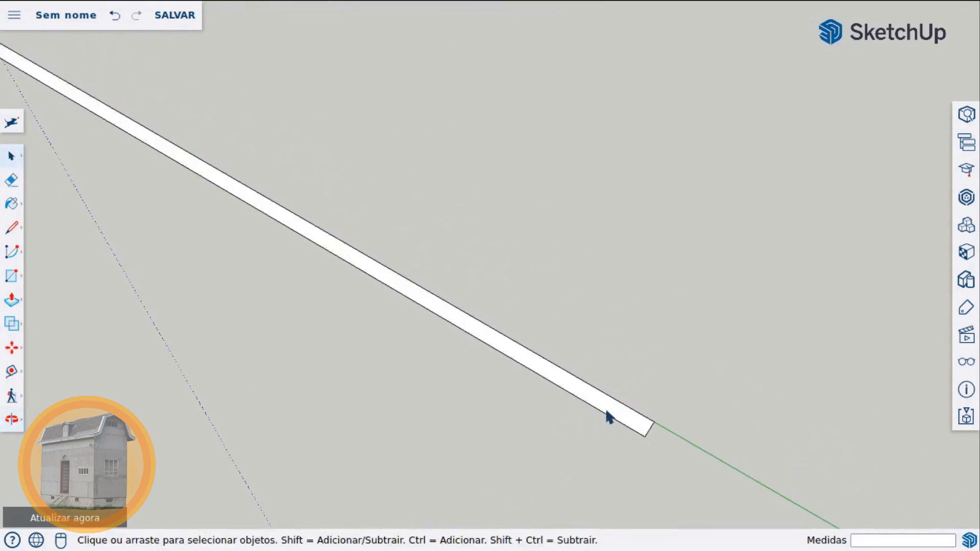
pyautogui.scroll(3, 601, 357)
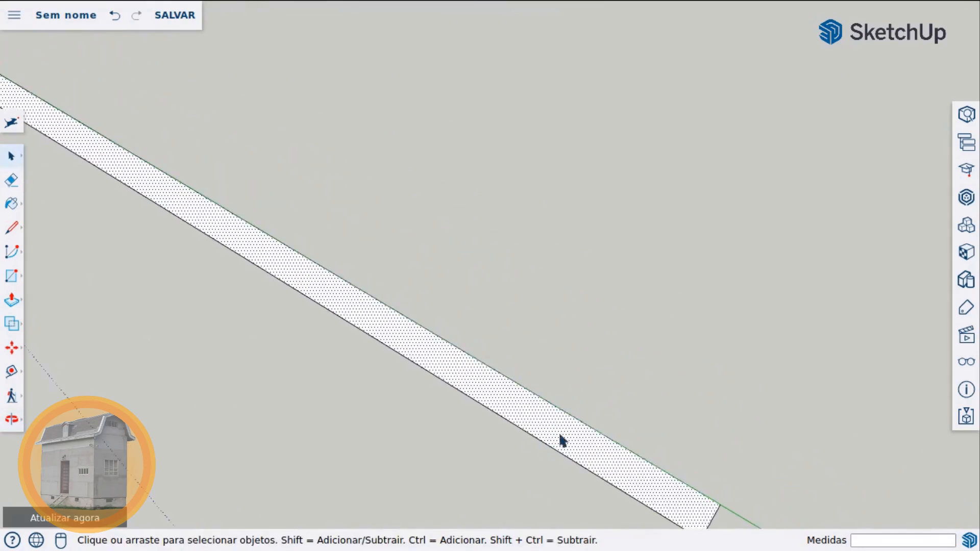
pyautogui.moveTo(589, 391); pyautogui.dragTo(487, 344, button='middle')
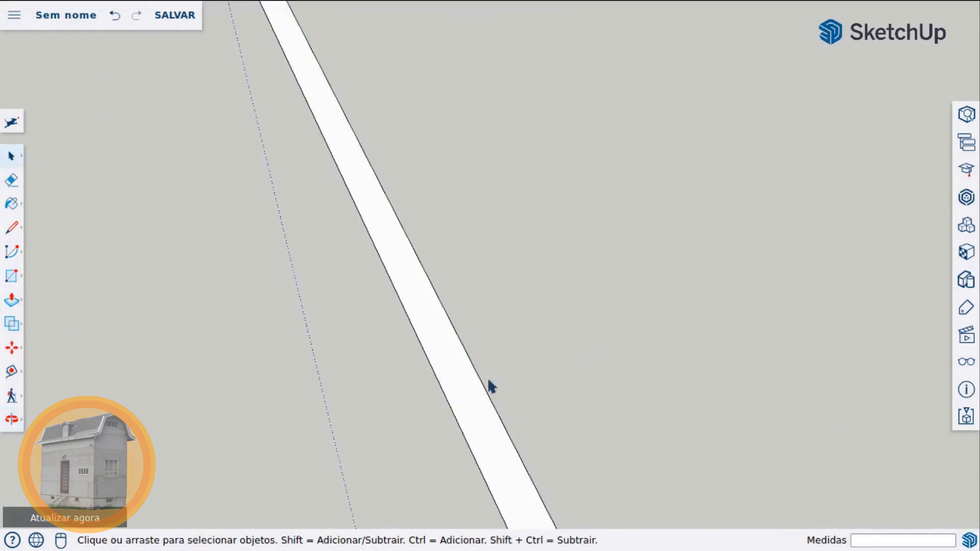
pyautogui.scroll(-4, 462, 390)
pyautogui.moveTo(482, 361); pyautogui.dragTo(485, 427, button='middle')
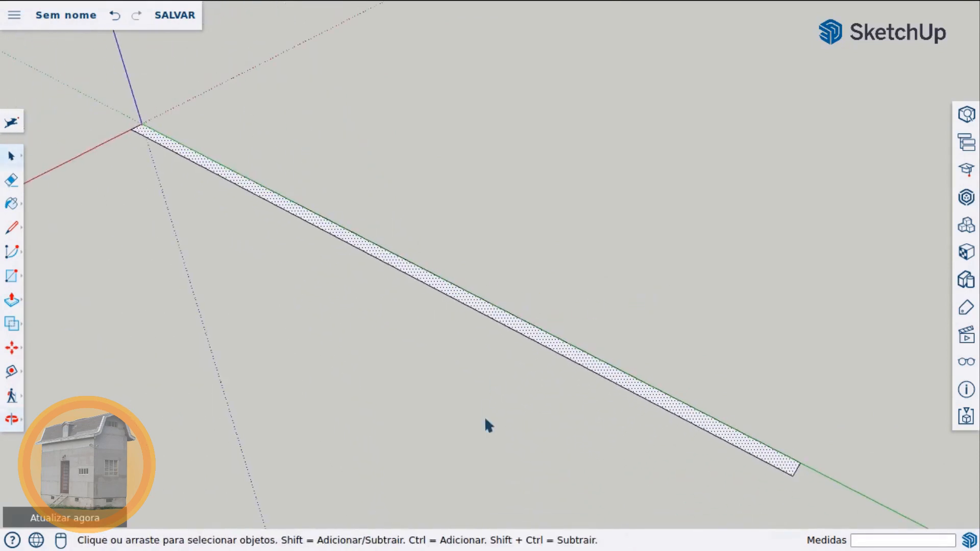
pyautogui.click(536, 341)
pyautogui.scroll(3, 571, 335)
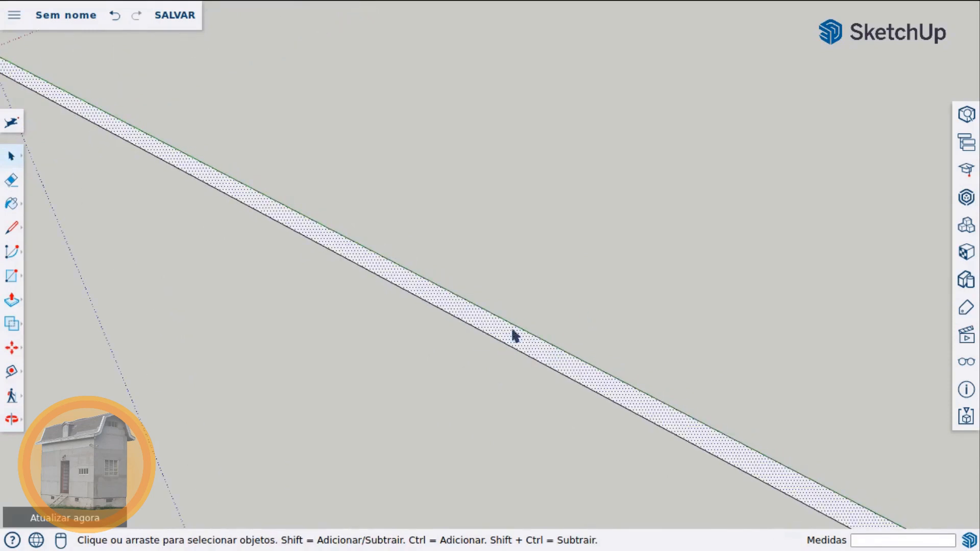
# - Create a component from the strip with the definition name 'viga4.5x9'
pyautogui.press('g')
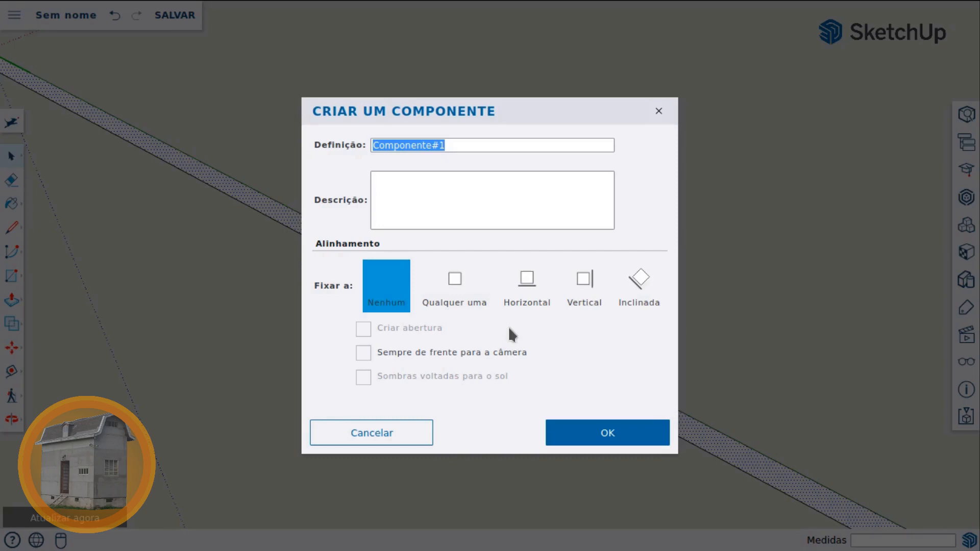
pyautogui.click(473, 144)
pyautogui.moveTo(473, 144); pyautogui.dragTo(325, 134)
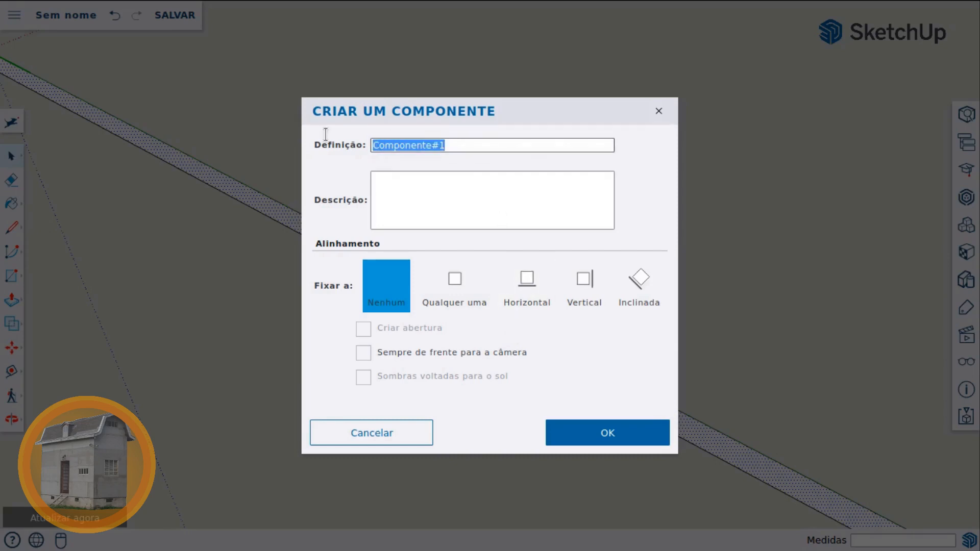
pyautogui.write('viga4.5x9')
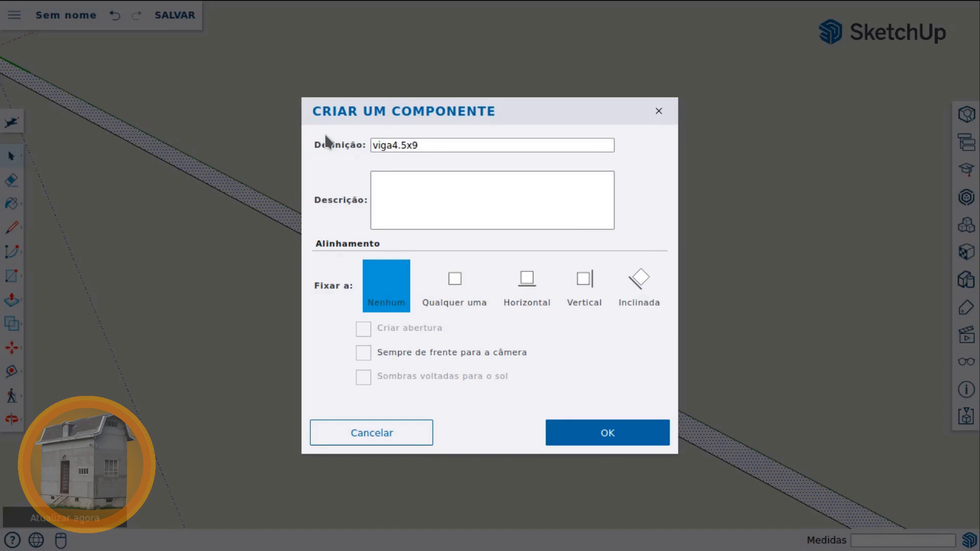
pyautogui.click(603, 432)
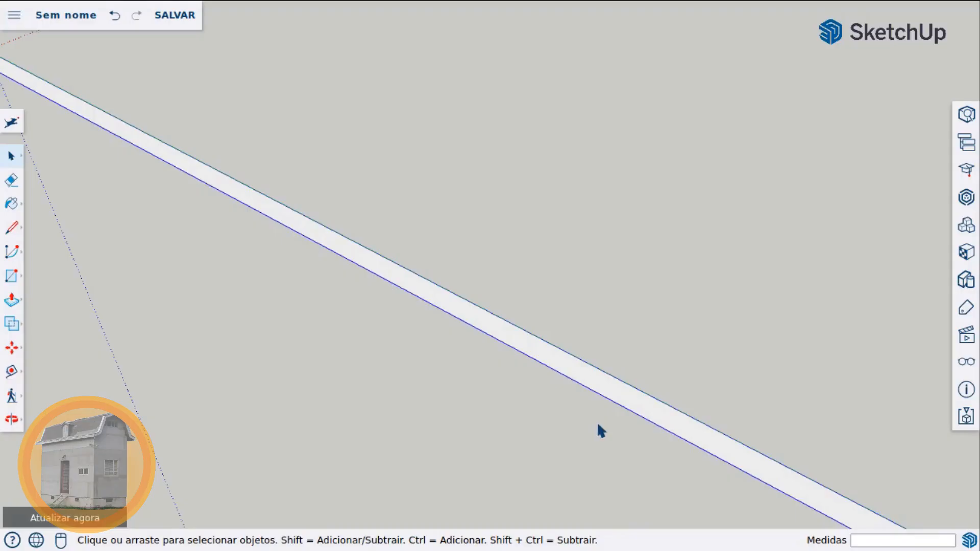
# - Orbit around the strip and enter the viga4.5x9 component's edit mode
pyautogui.scroll(-5, 660, 365)
pyautogui.moveTo(674, 376)
pyautogui.mouseDown(button='middle')
pyautogui.moveTo(661, 383)
pyautogui.moveTo(659, 449)
pyautogui.moveTo(576, 401)
pyautogui.moveTo(531, 346)
pyautogui.mouseUp(button='middle')
pyautogui.scroll(5, 619, 412)
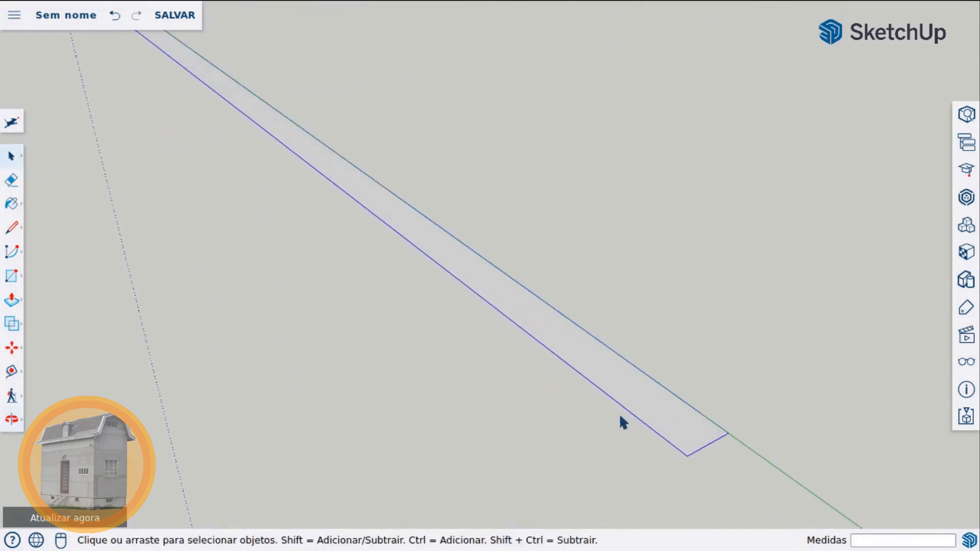
pyautogui.moveTo(685, 406); pyautogui.dragTo(527, 410, button='middle')
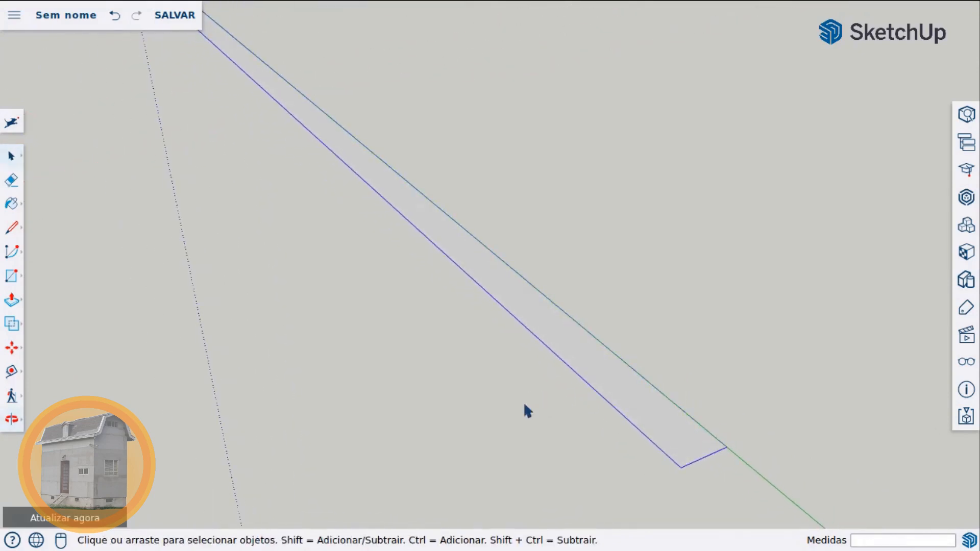
pyautogui.doubleClick(596, 377)
pyautogui.moveTo(626, 401); pyautogui.dragTo(654, 374, button='middle')
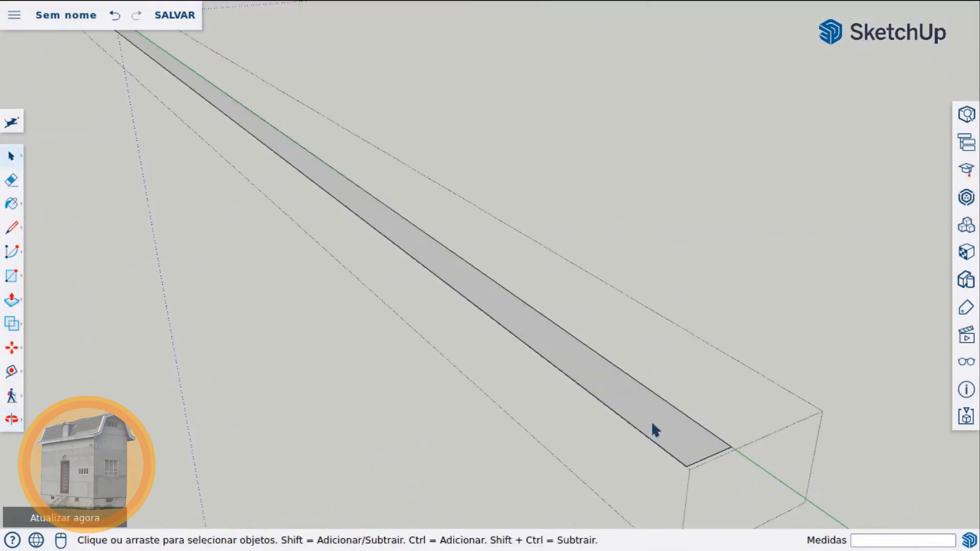
# - Exit and re-enter the component's edit mode, then orbit to another angle
pyautogui.press('p')
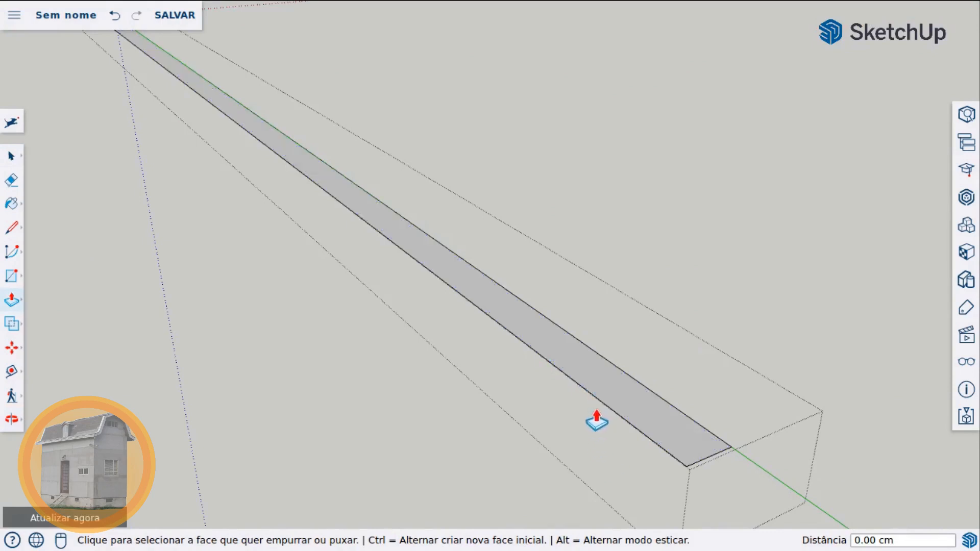
pyautogui.press('space')
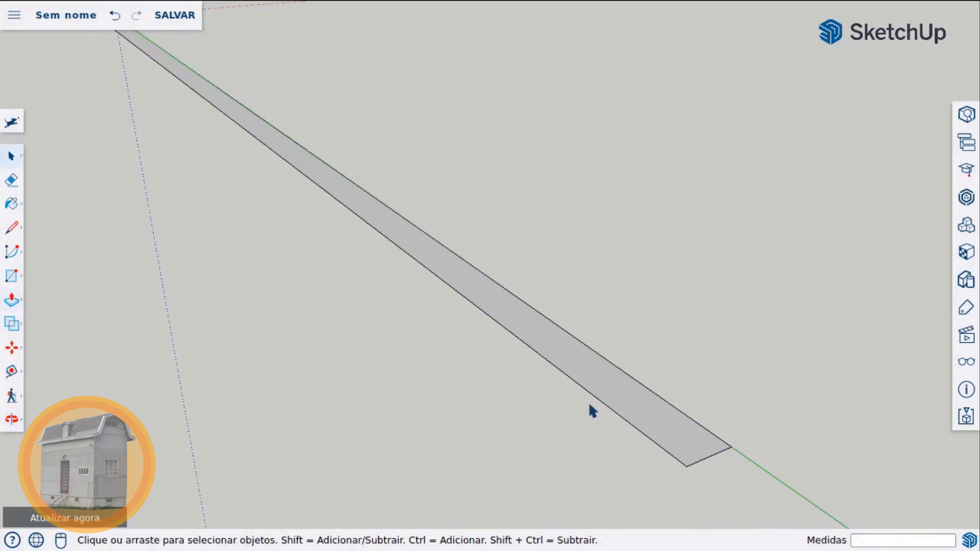
pyautogui.doubleClick(624, 401)
pyautogui.press('Escape')
pyautogui.doubleClick(627, 398)
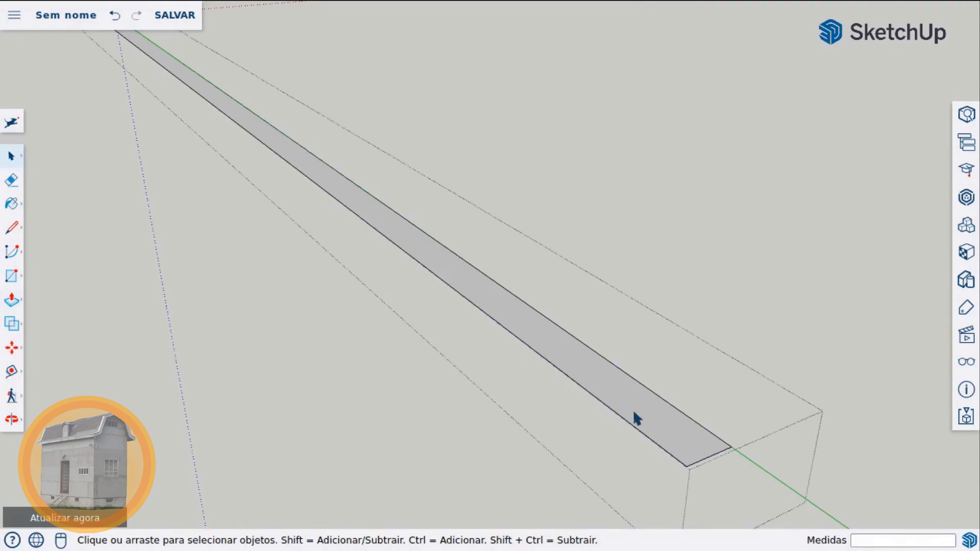
pyautogui.moveTo(514, 410); pyautogui.dragTo(499, 365, button='middle')
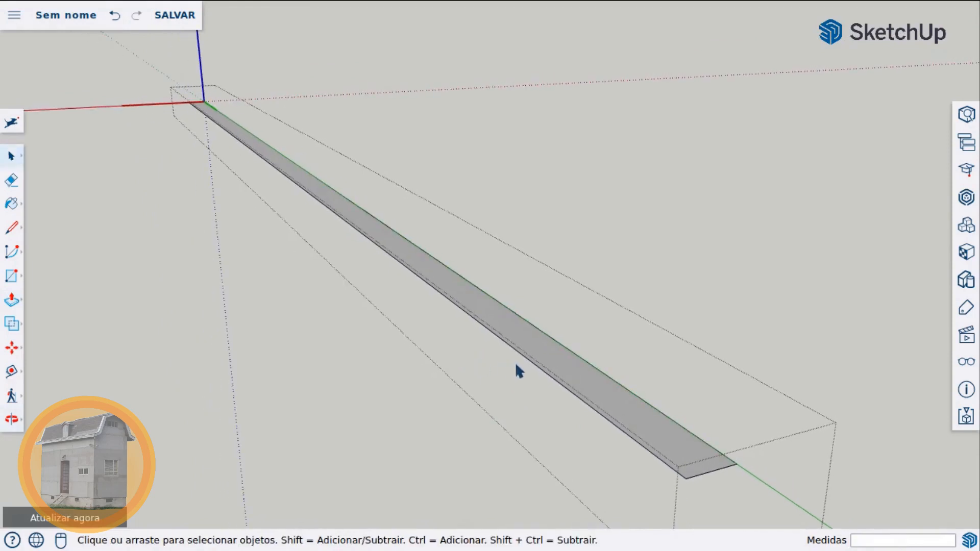
# - Push/Pull the strip face up 9 cm into a 4.5 × 9 × 240 cm beam
pyautogui.press('p')
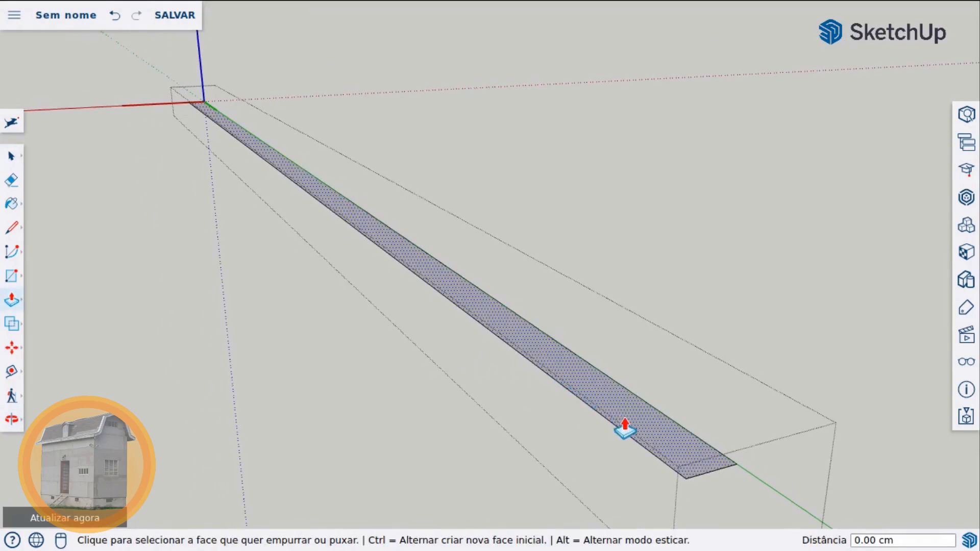
pyautogui.click(625, 424)
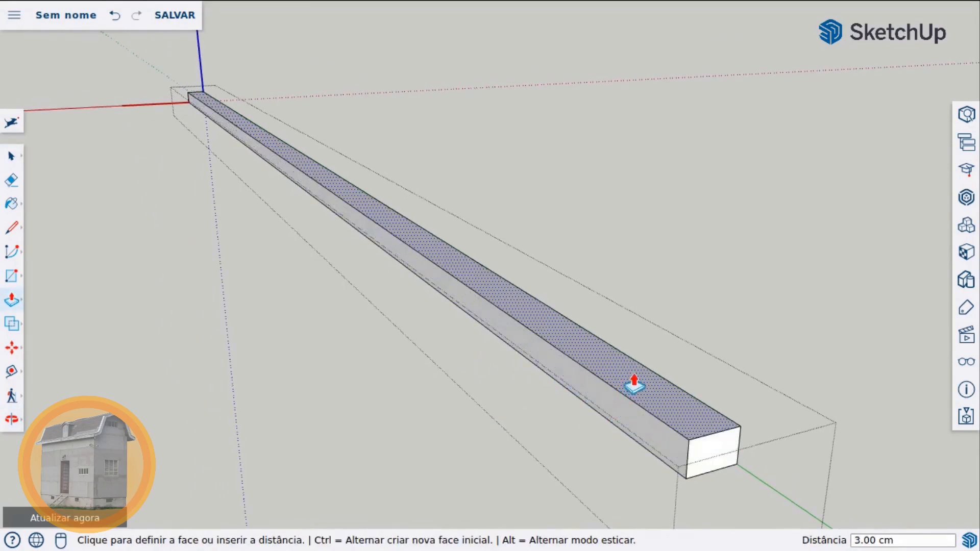
pyautogui.click(635, 312)
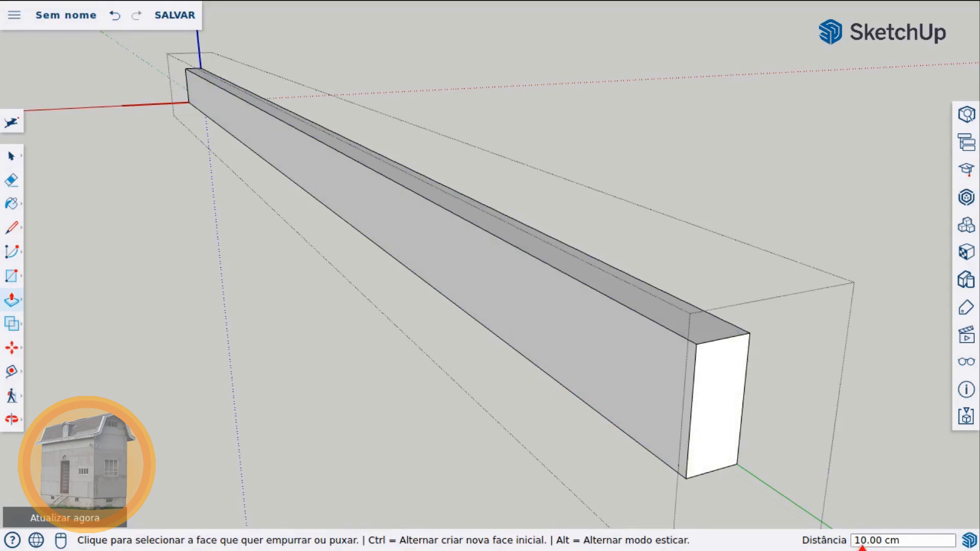
pyautogui.press('Return')
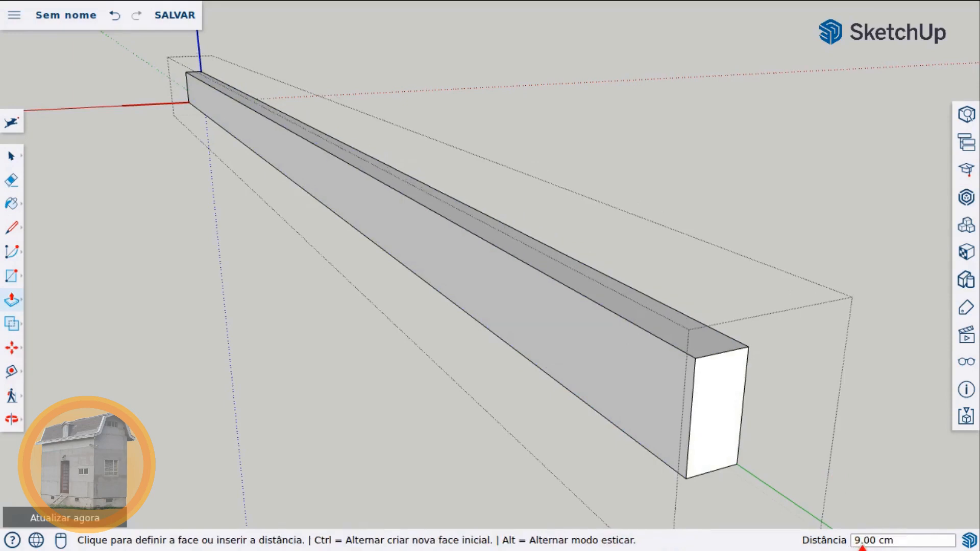
pyautogui.press('o')
pyautogui.moveTo(483, 356); pyautogui.dragTo(412, 363)
pyautogui.click(11, 156)
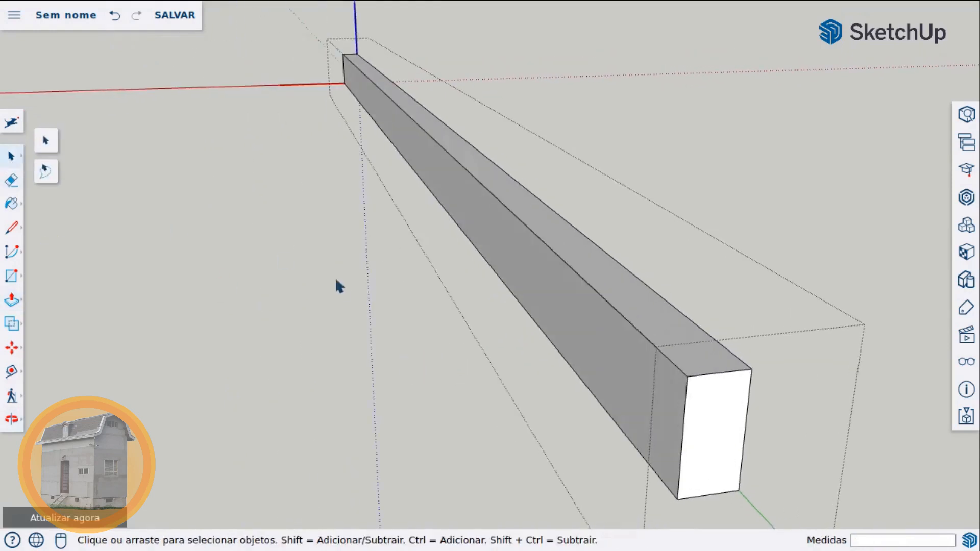
# - Orbit to the beam's end face and select the beam
pyautogui.moveTo(402, 301); pyautogui.dragTo(317, 432, button='middle')
pyautogui.moveTo(347, 478); pyautogui.dragTo(600, 448, button='middle')
pyautogui.moveTo(549, 428)
pyautogui.mouseDown(button='middle')
pyautogui.moveTo(512, 372)
pyautogui.moveTo(547, 409)
pyautogui.moveTo(550, 441)
pyautogui.mouseUp(button='middle')
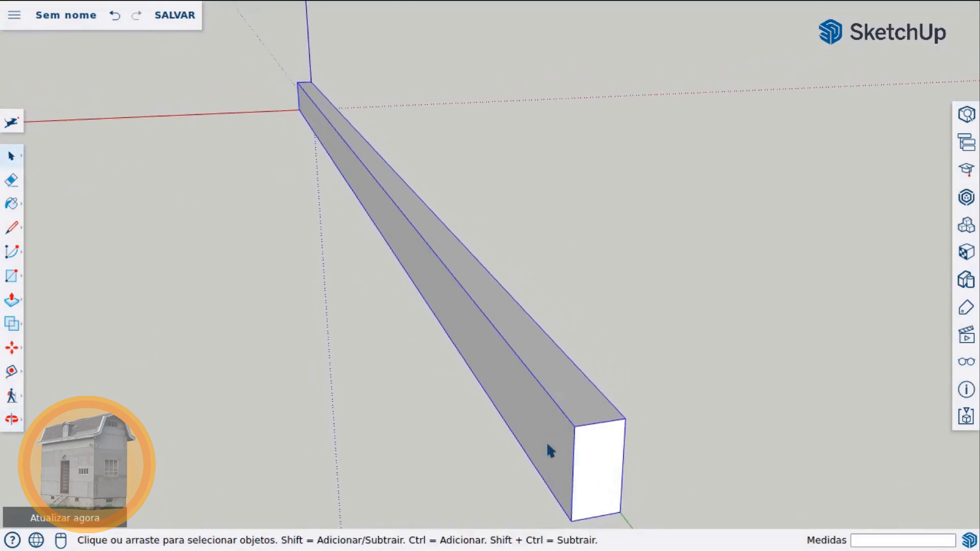
pyautogui.click(543, 426)
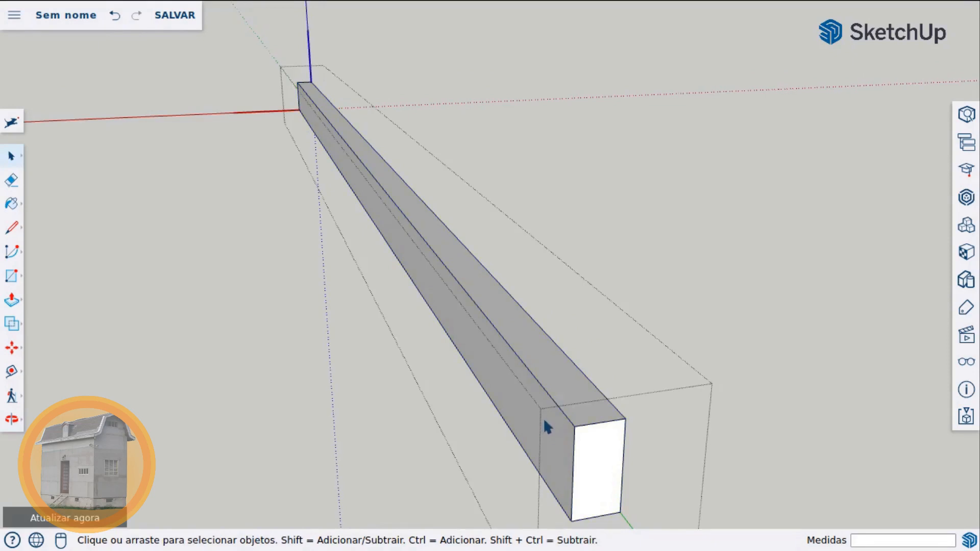
pyautogui.press('p')
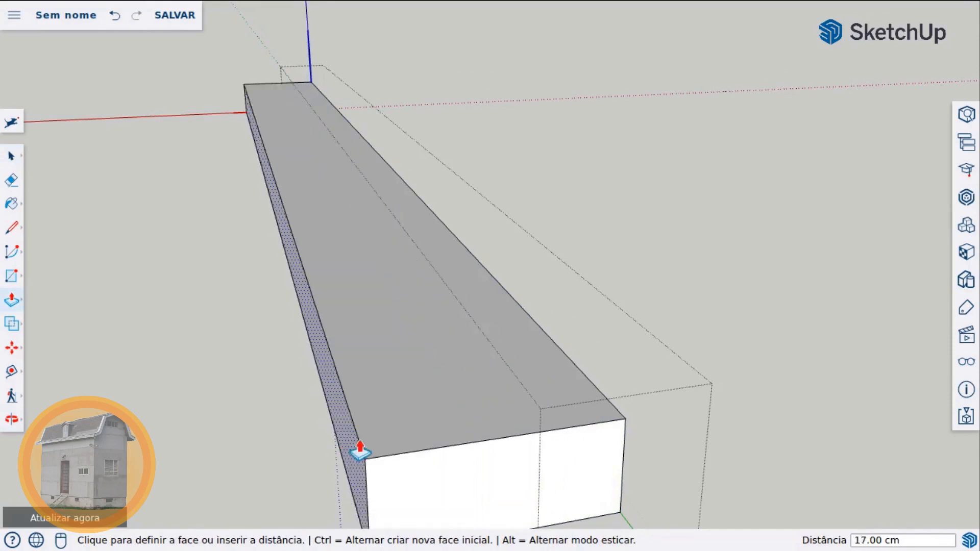
pyautogui.press('Escape')
# - Push/Pull the beam's top face up another 6 cm, to about 15 cm tall
pyautogui.click(584, 406)
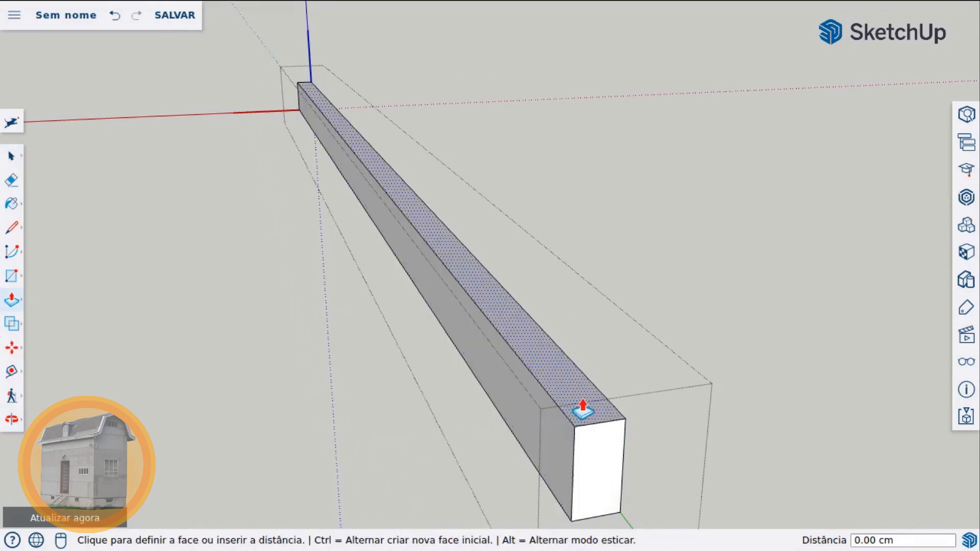
pyautogui.click(602, 299)
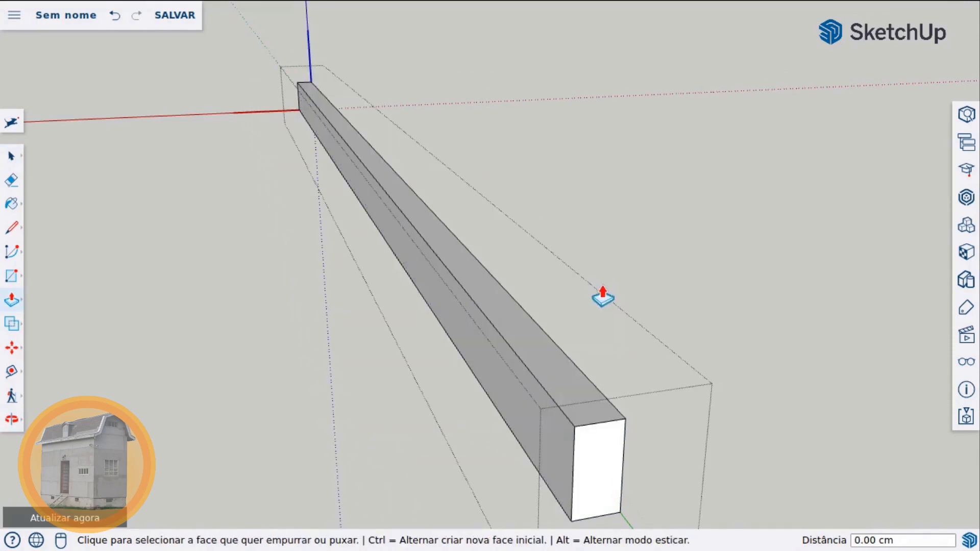
pyautogui.click(581, 414)
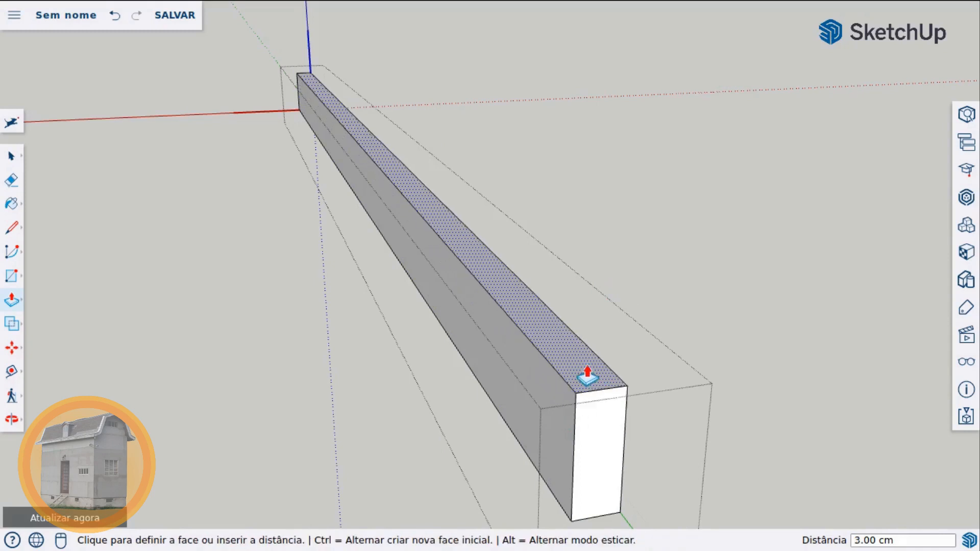
pyautogui.click(595, 345)
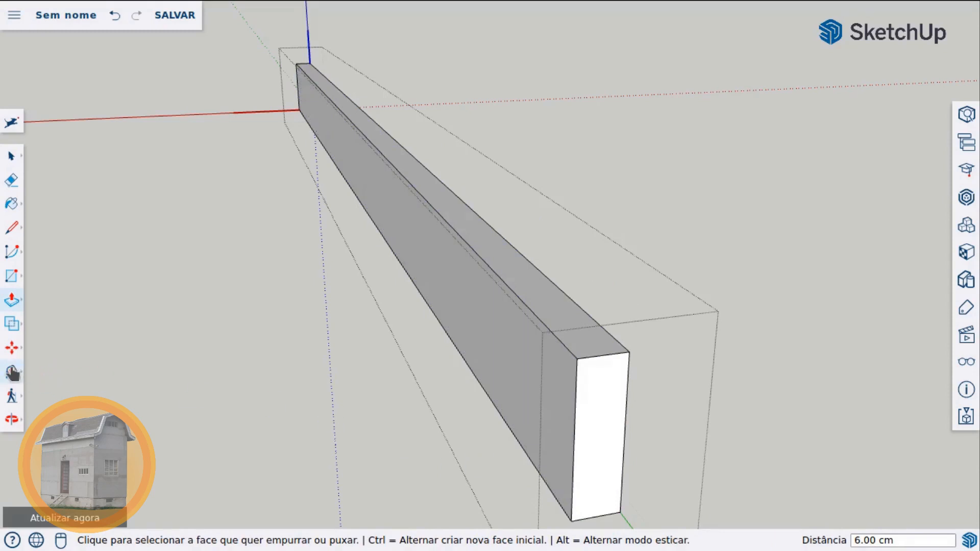
pyautogui.click(12, 372)
pyautogui.press('space')
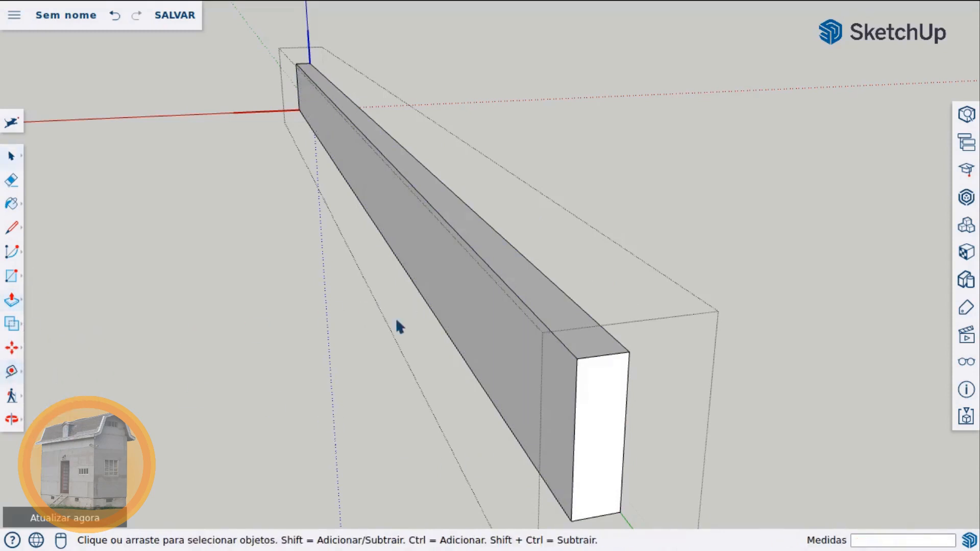
pyautogui.click(399, 323)
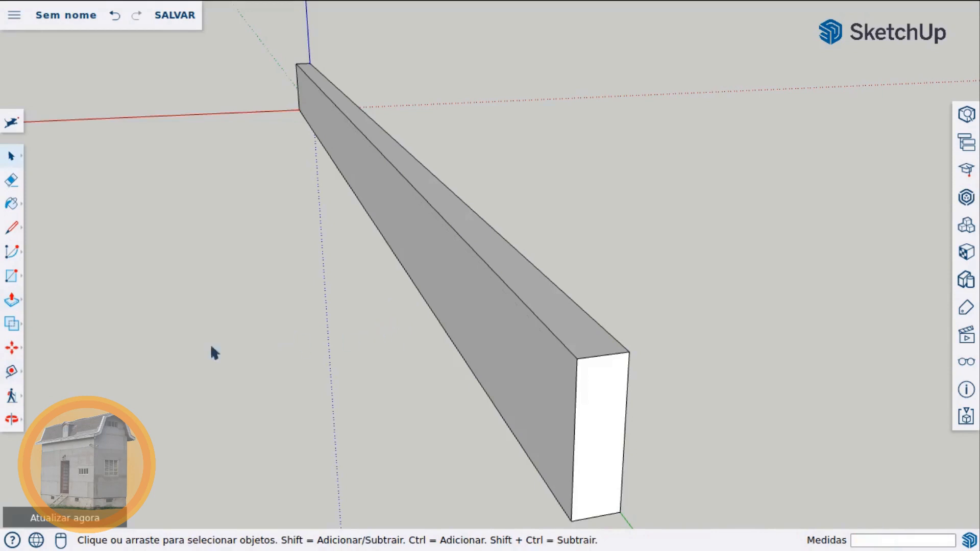
pyautogui.click(12, 374)
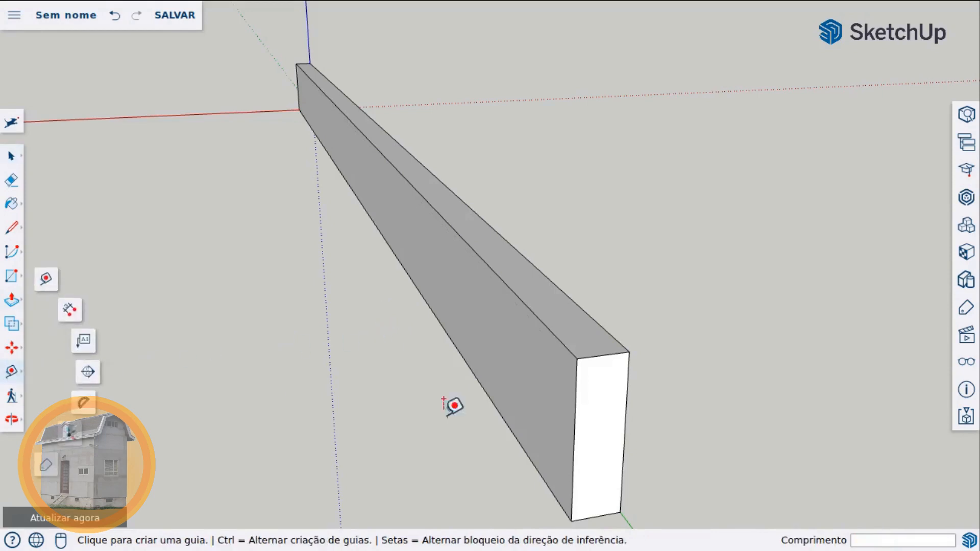
pyautogui.click(573, 441)
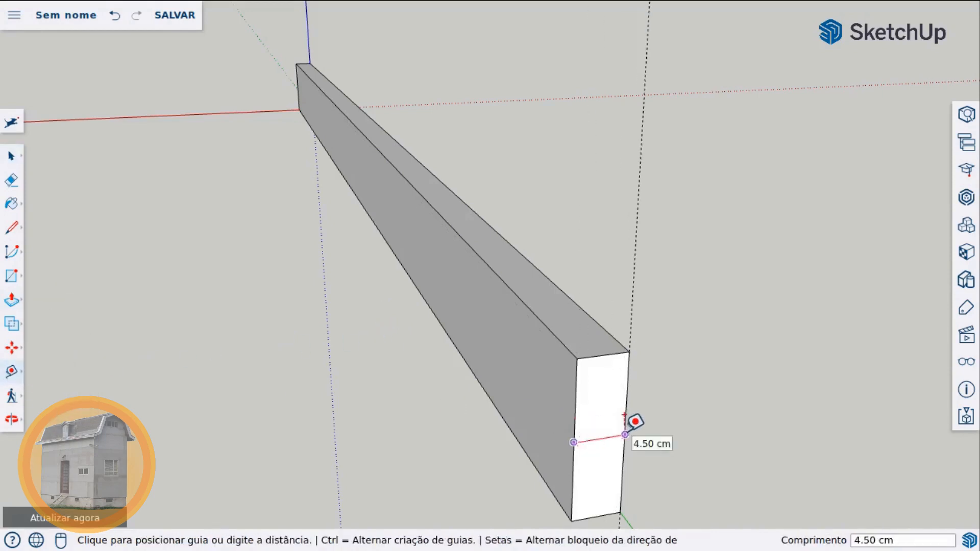
pyautogui.press('Escape')
pyautogui.click(595, 516)
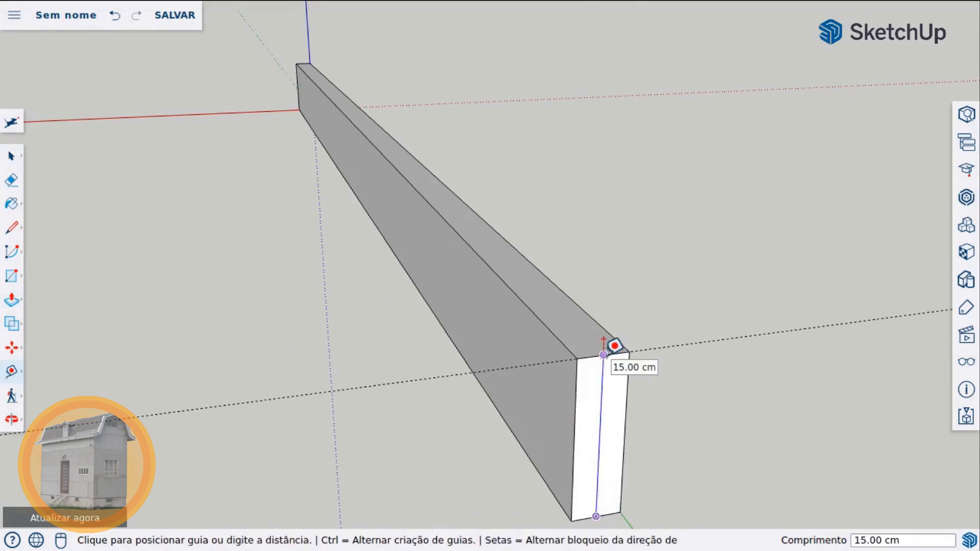
pyautogui.press('Escape')
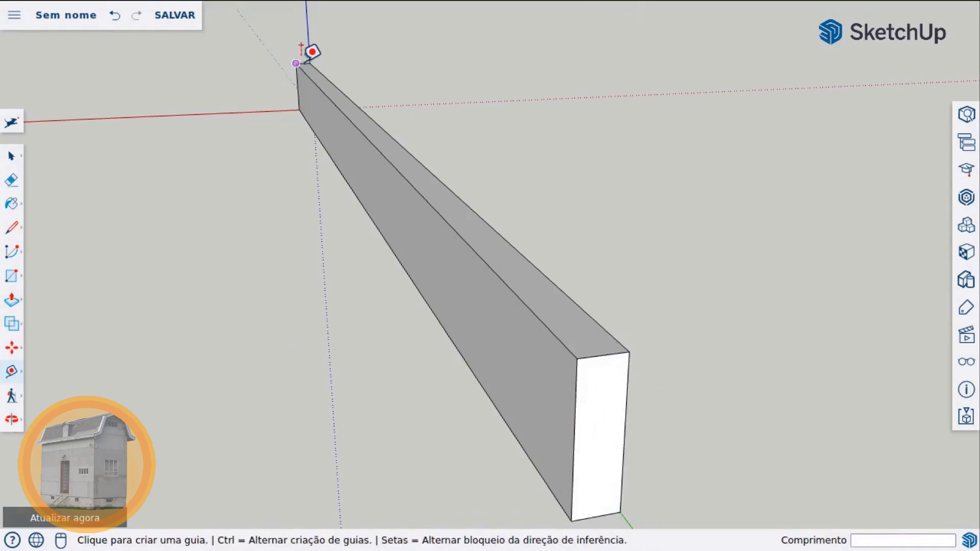
pyautogui.click(296, 63)
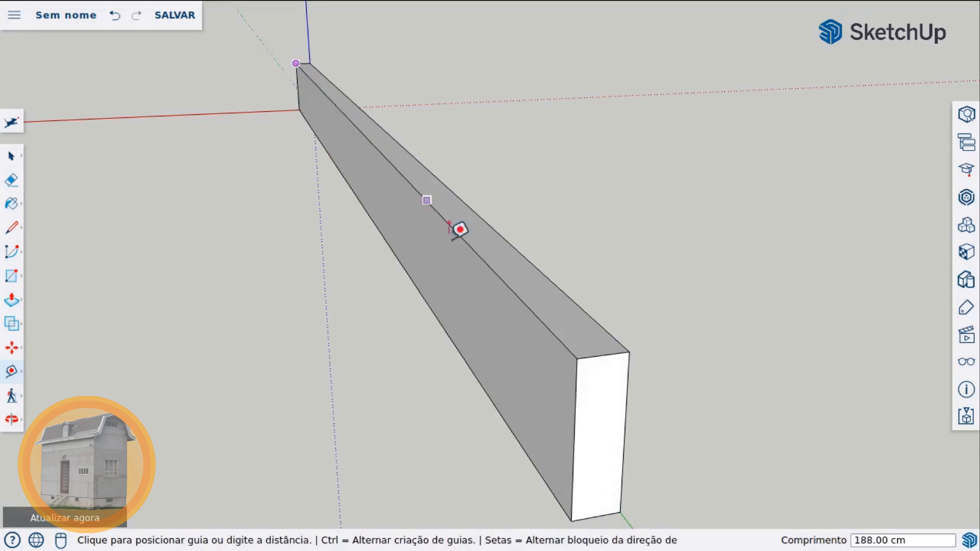
pyautogui.click(578, 353)
pyautogui.press('space')
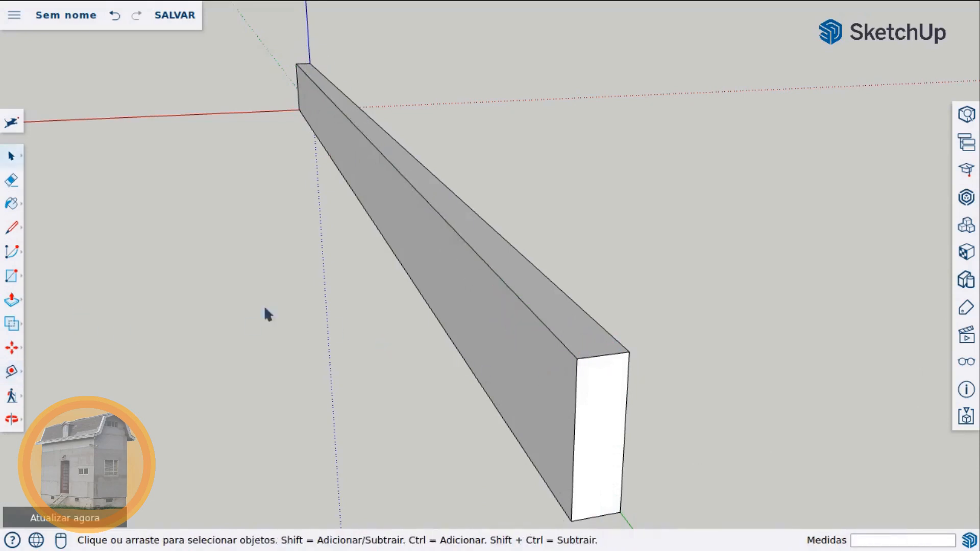
pyautogui.doubleClick(531, 339)
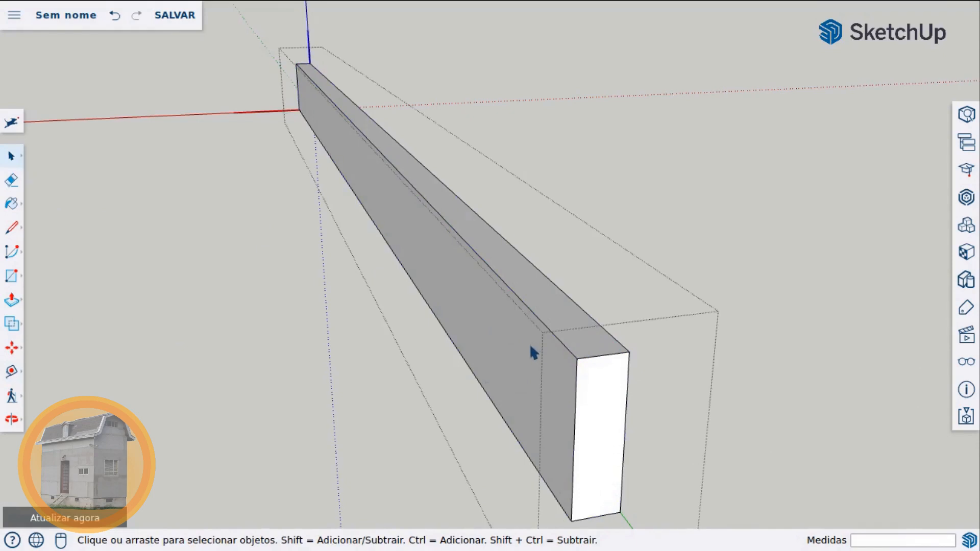
pyautogui.moveTo(496, 358); pyautogui.dragTo(522, 329, button='middle')
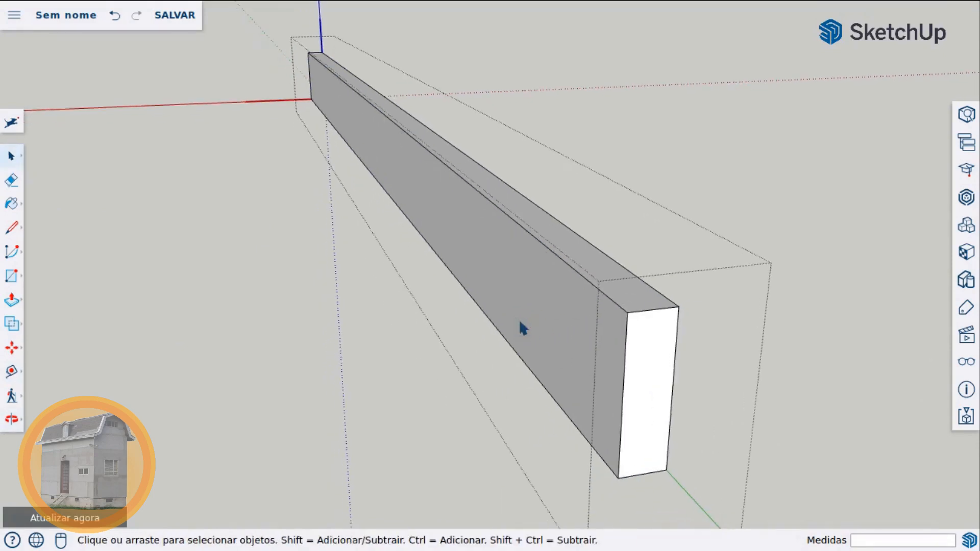
pyautogui.press('Escape')
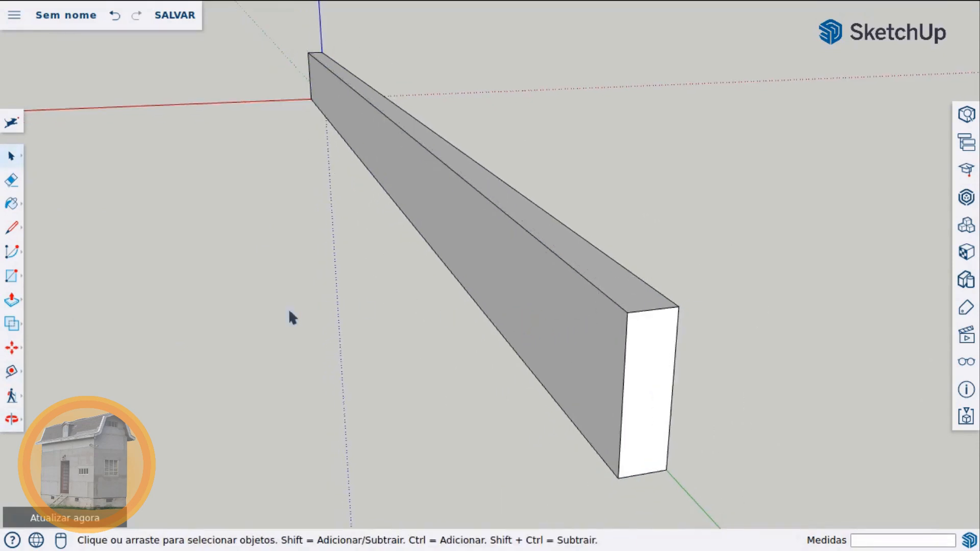
pyautogui.moveTo(334, 344); pyautogui.dragTo(485, 352, button='middle')
pyautogui.scroll(-4, 487, 353)
pyautogui.press('a')
pyautogui.moveTo(382, 326); pyautogui.dragTo(477, 336, button='middle')
pyautogui.moveTo(357, 313); pyautogui.dragTo(169, 327, button='middle')
pyautogui.click(11, 275)
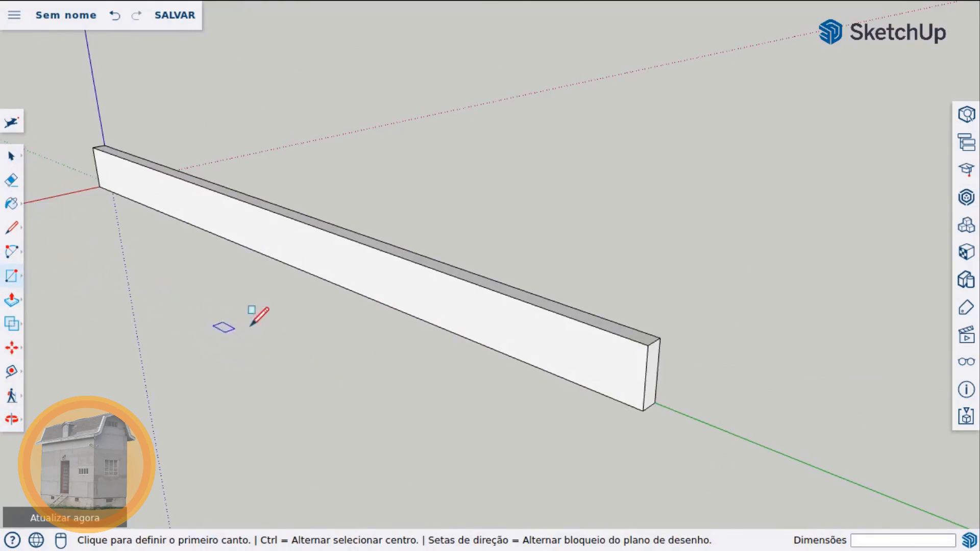
pyautogui.click(181, 311)
pyautogui.click(310, 419)
pyautogui.click(453, 434)
pyautogui.press('space')
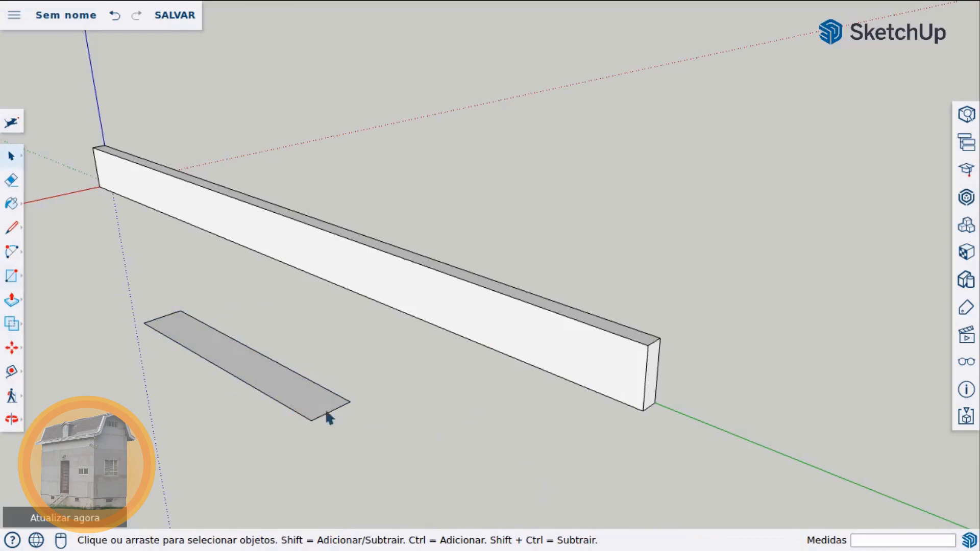
pyautogui.click(280, 387)
pyautogui.moveTo(411, 440); pyautogui.dragTo(370, 474)
pyautogui.moveTo(370, 473); pyautogui.dragTo(487, 389, button='middle')
# - Select the beam and Ctrl-copy it from its corner 38.5 cm left along the red axis
pyautogui.tripleClick(492, 326)
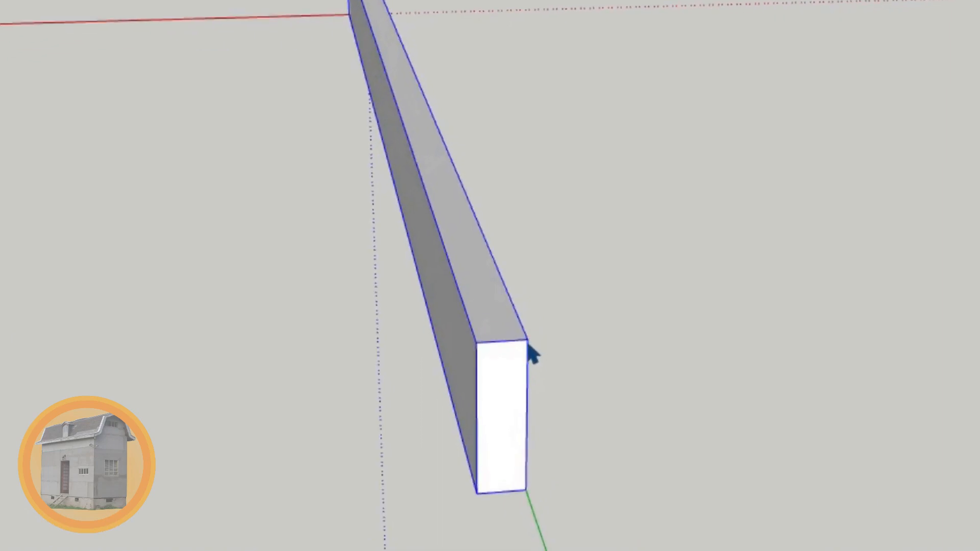
pyautogui.press('m')
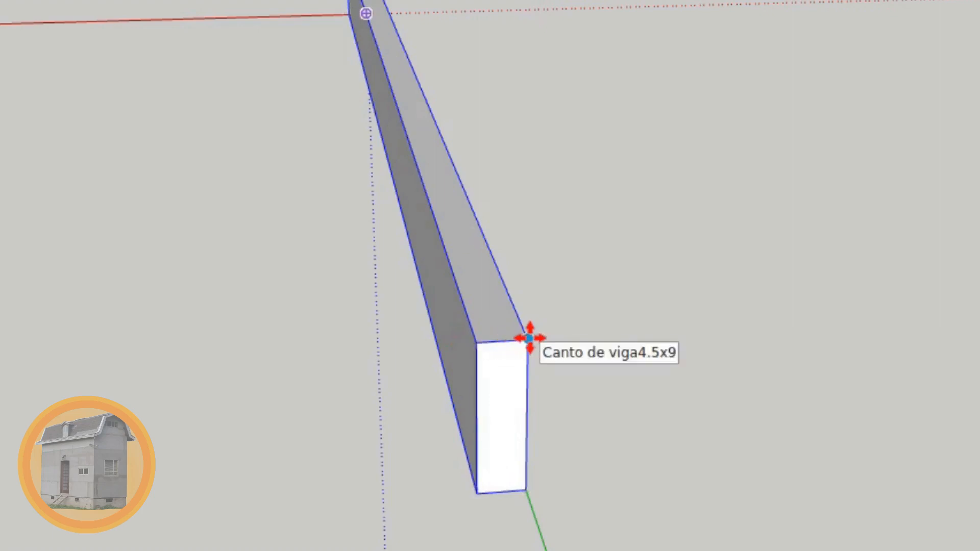
pyautogui.click(530, 340)
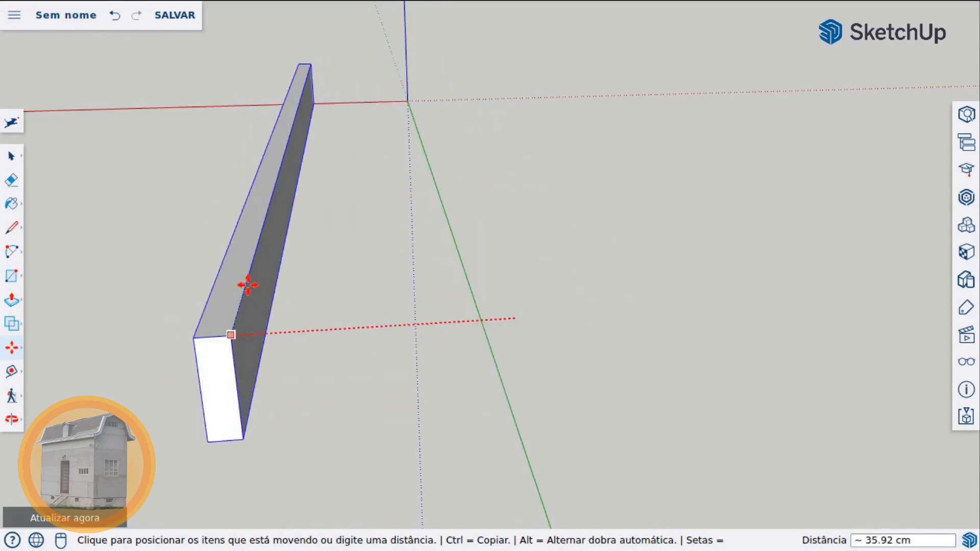
pyautogui.press('space')
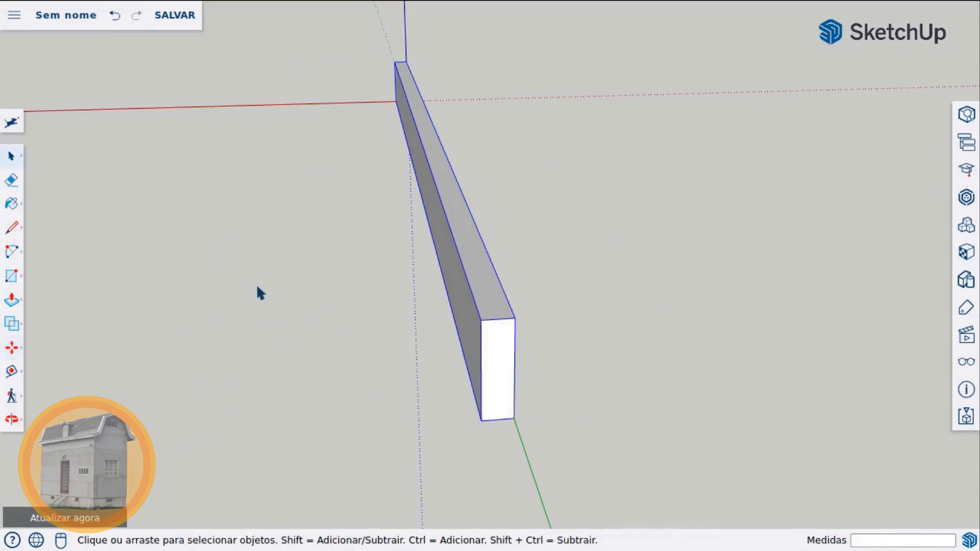
pyautogui.scroll(-2, 400, 338)
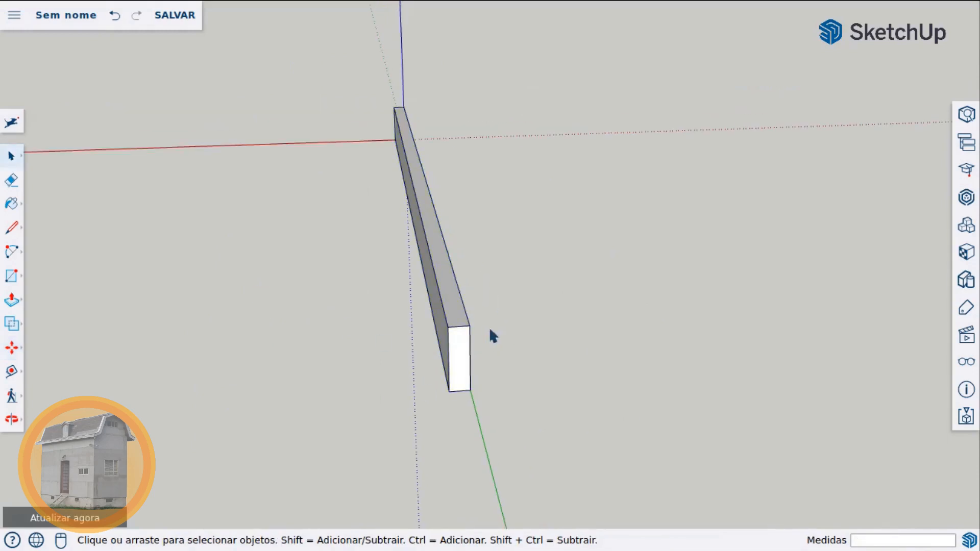
pyautogui.press('m')
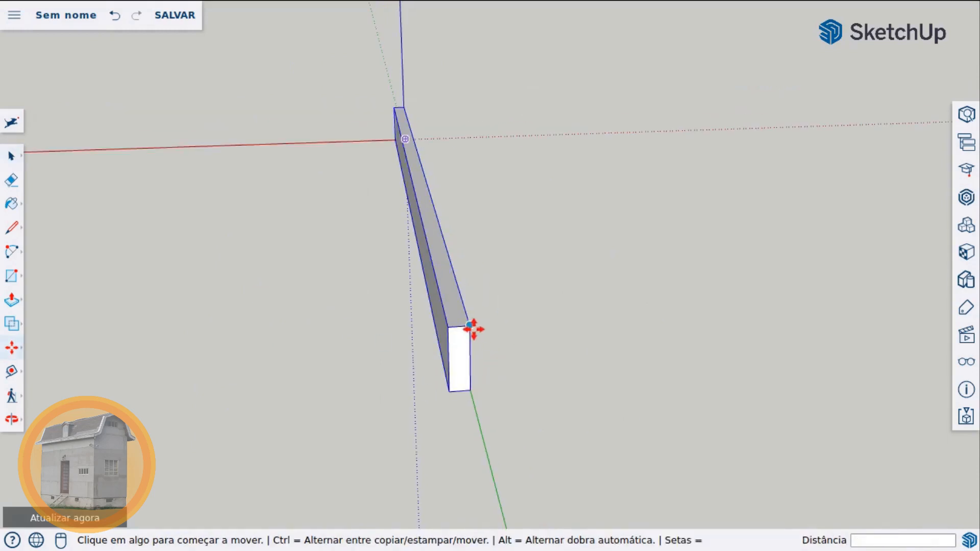
pyautogui.click(469, 327)
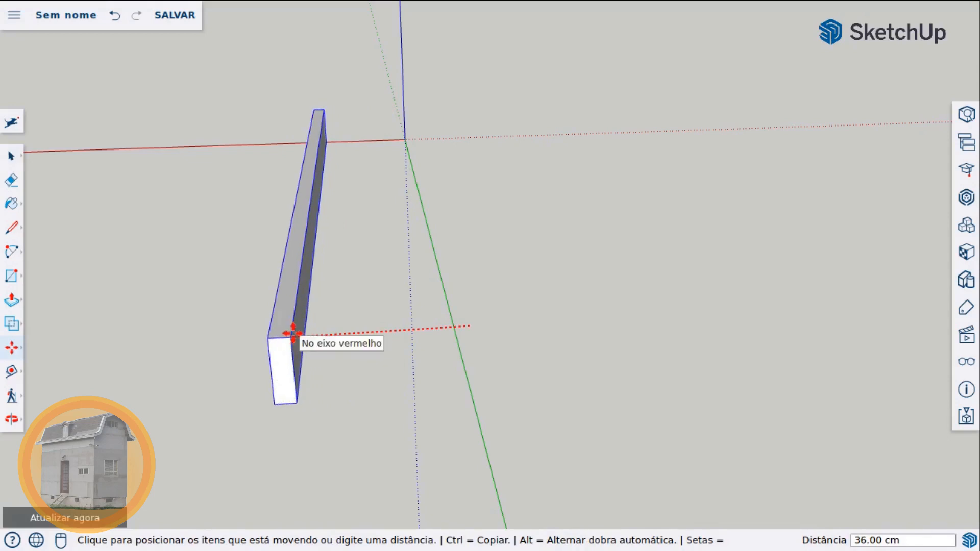
pyautogui.press('ctrl')
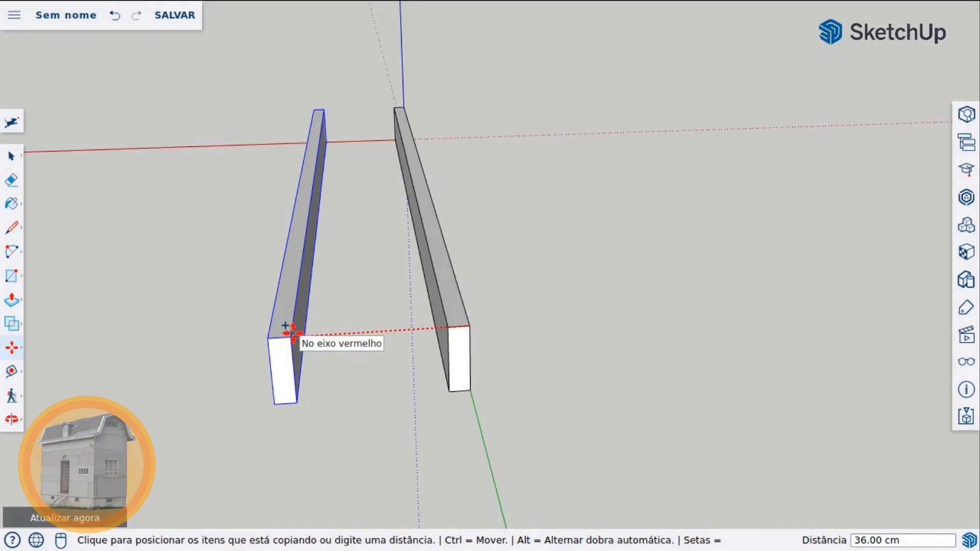
pyautogui.click(291, 333)
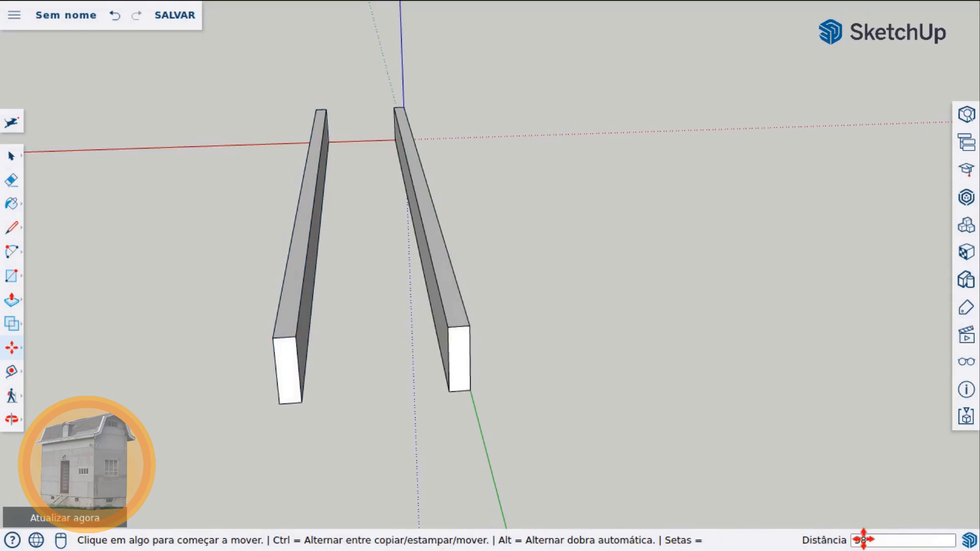
pyautogui.press('Return')
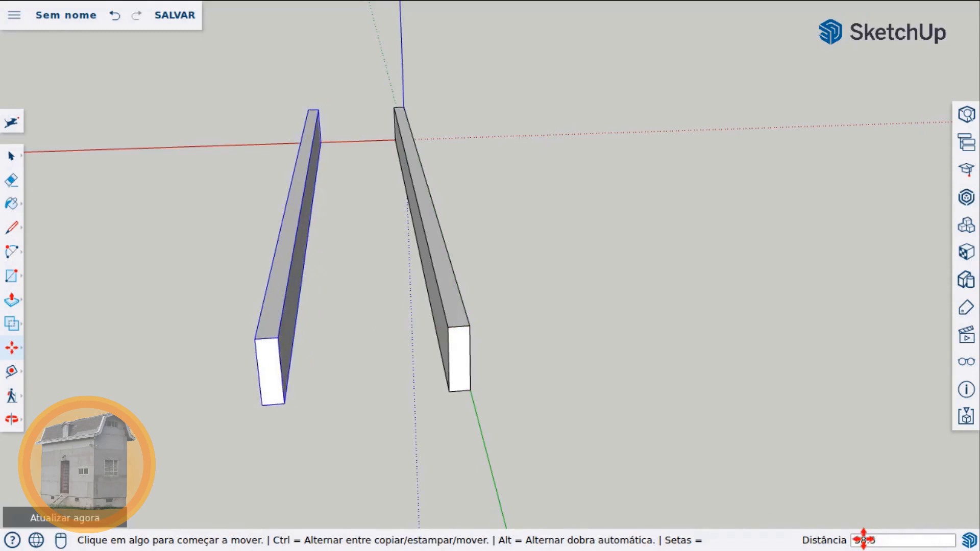
pyautogui.moveTo(424, 372); pyautogui.dragTo(494, 352, button='middle')
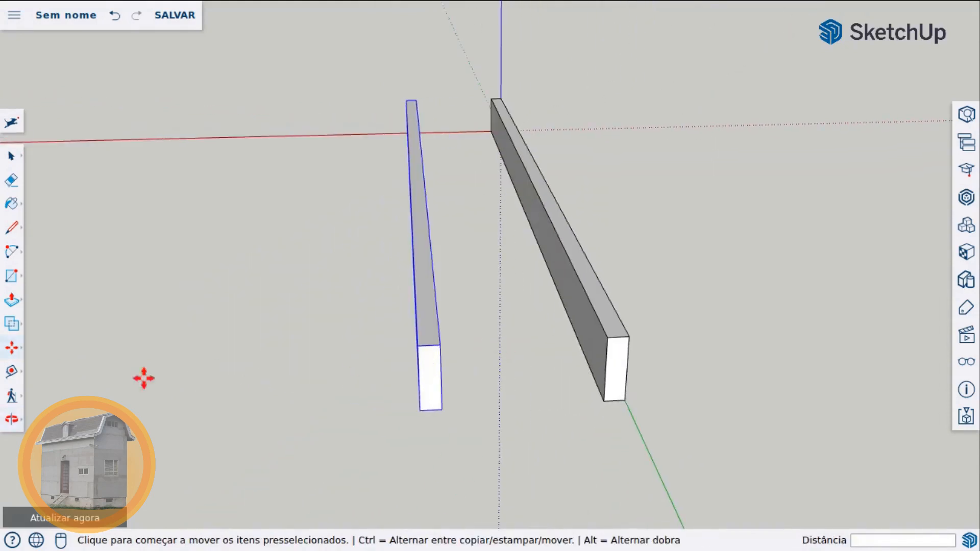
pyautogui.click(13, 372)
pyautogui.click(442, 342)
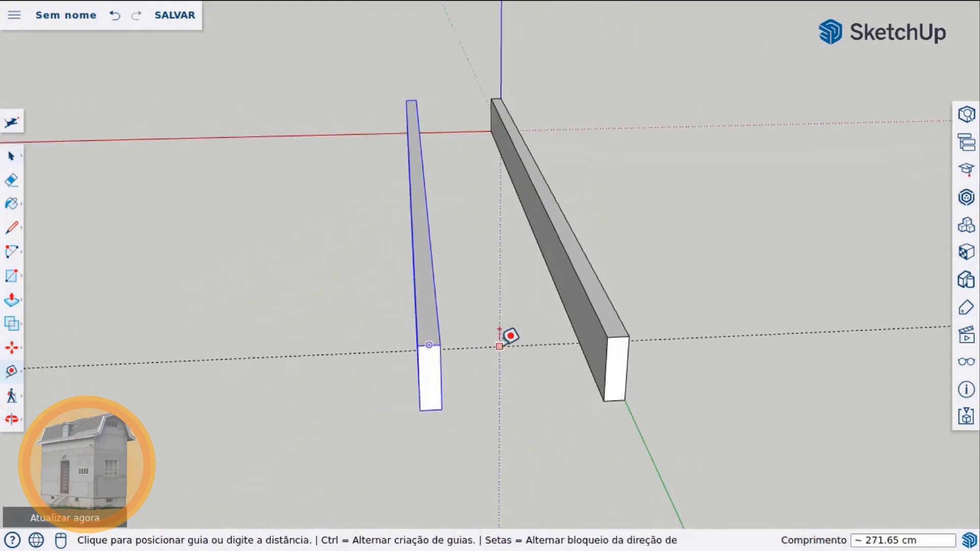
pyautogui.press('space')
pyautogui.click(12, 372)
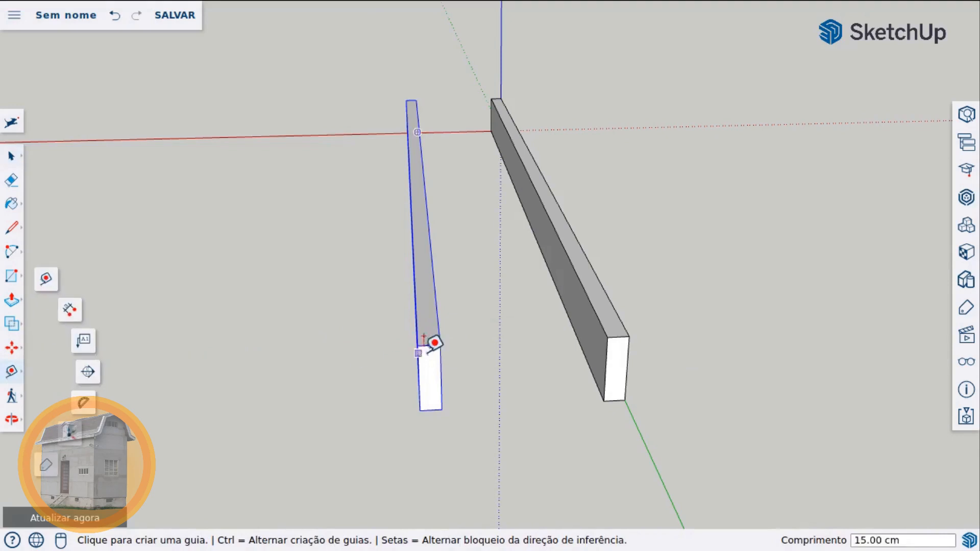
pyautogui.click(440, 343)
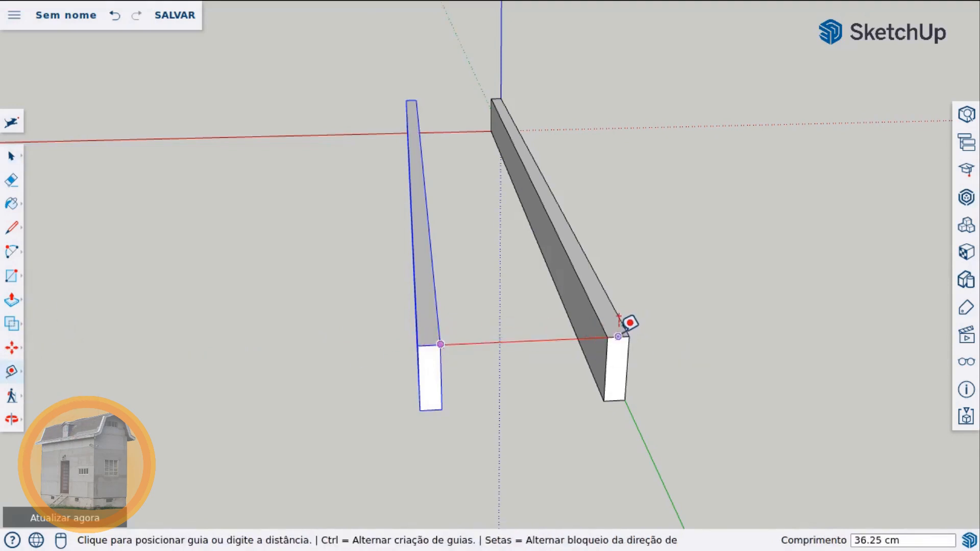
pyautogui.press('space')
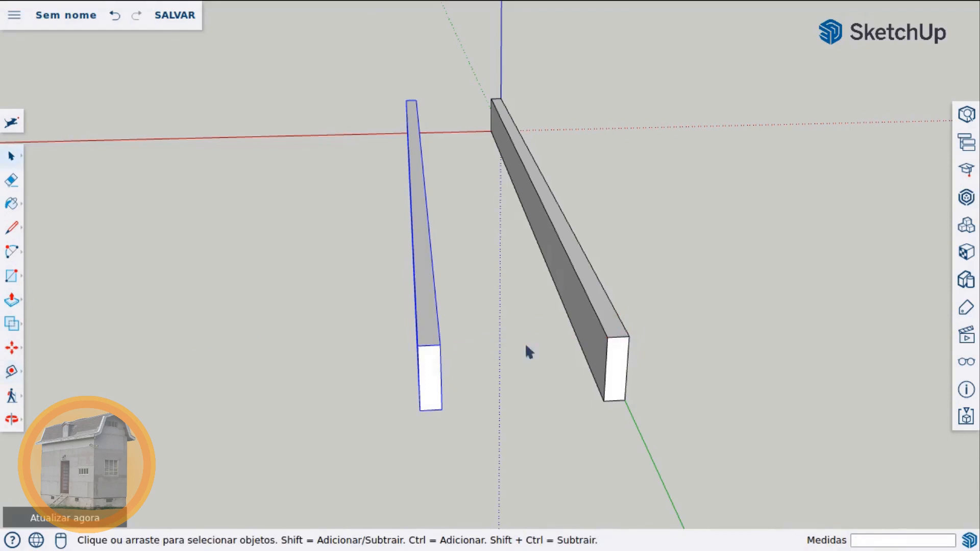
pyautogui.moveTo(435, 383); pyautogui.dragTo(605, 336, button='middle')
# - Ctrl-copy the left beam along the red axis, trying offsets of 40, 50, then 60 cm
pyautogui.scroll(2, 592, 331)
pyautogui.press('m')
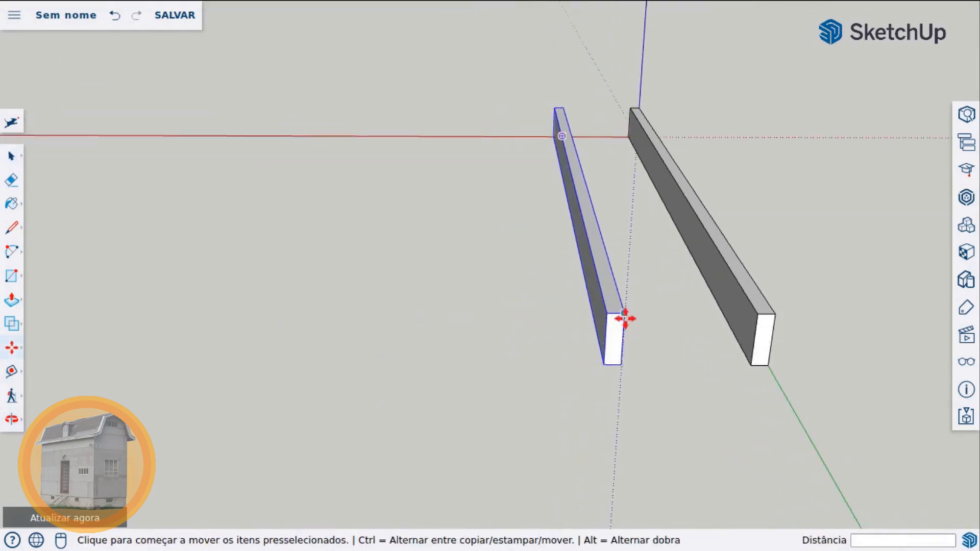
pyautogui.click(624, 312)
pyautogui.press('ctrl')
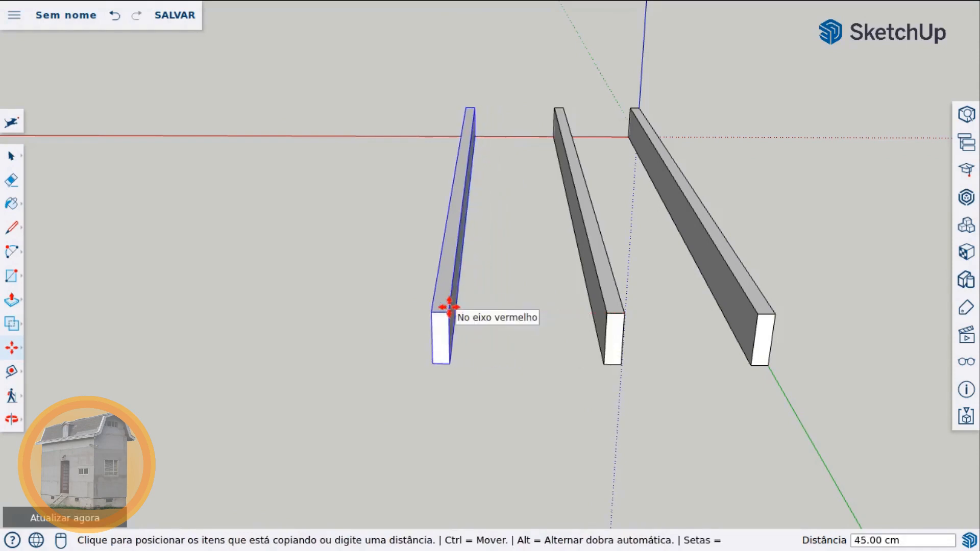
pyautogui.press('Return')
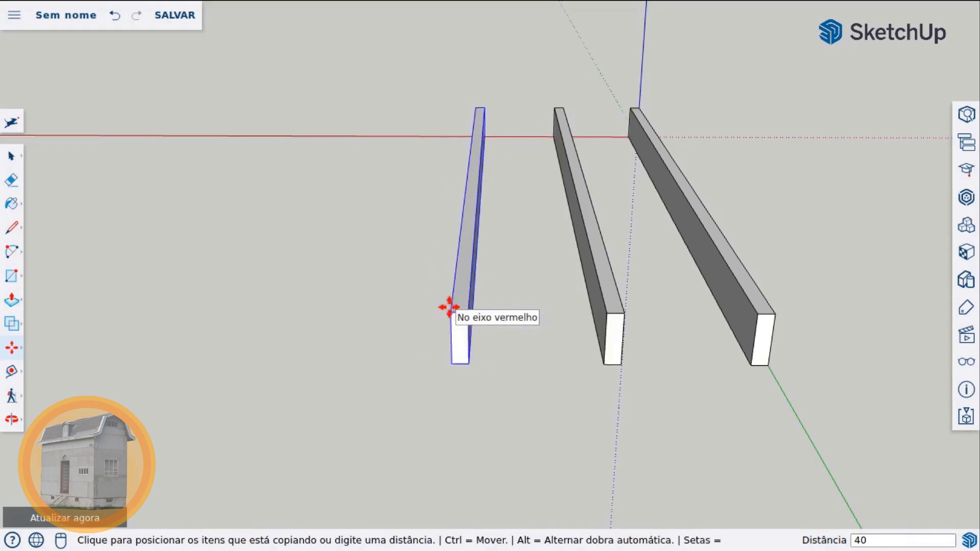
pyautogui.write('50')
pyautogui.press('Return')
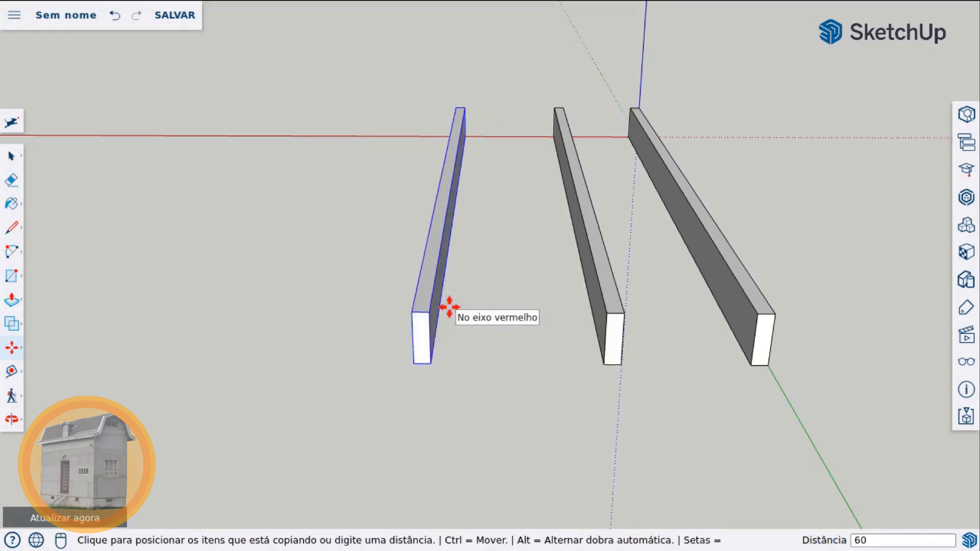
pyautogui.press('Return')
pyautogui.press('Return')
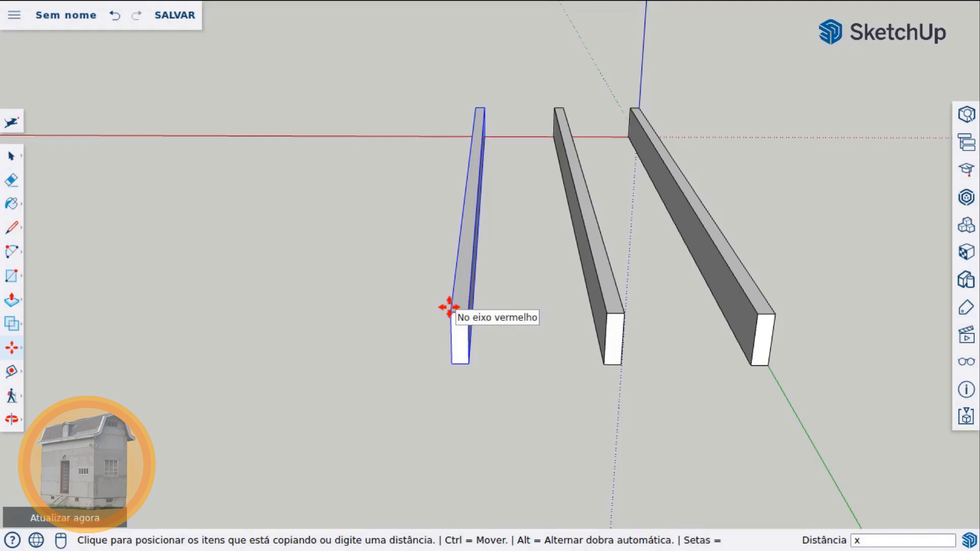
# - Apply the joist copy array, then change it to x15 copies
pyautogui.press('Return')
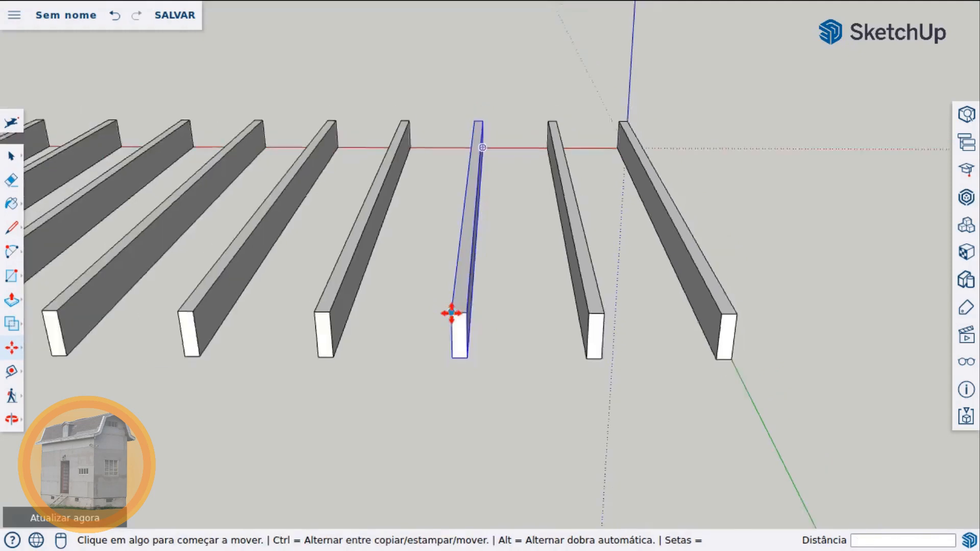
pyautogui.scroll(-5, 450, 311)
pyautogui.moveTo(338, 292); pyautogui.dragTo(525, 344, button='middle')
pyautogui.write('x15')
pyautogui.press('Return')
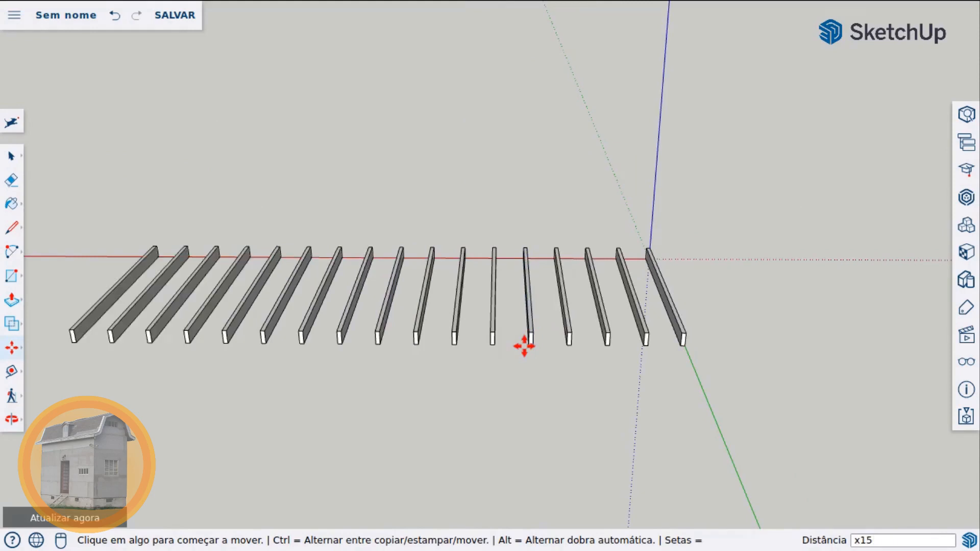
# - Try x12, x11, x10 and x3 arrays, then settle back on 15 evenly spaced copies
pyautogui.write('x12')
pyautogui.press('Return')
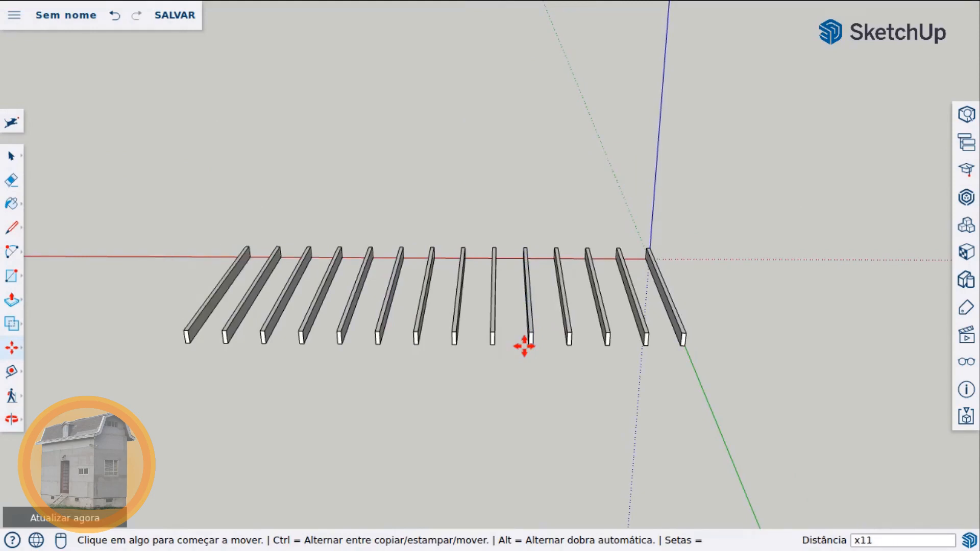
pyautogui.write('x11')
pyautogui.press('Return')
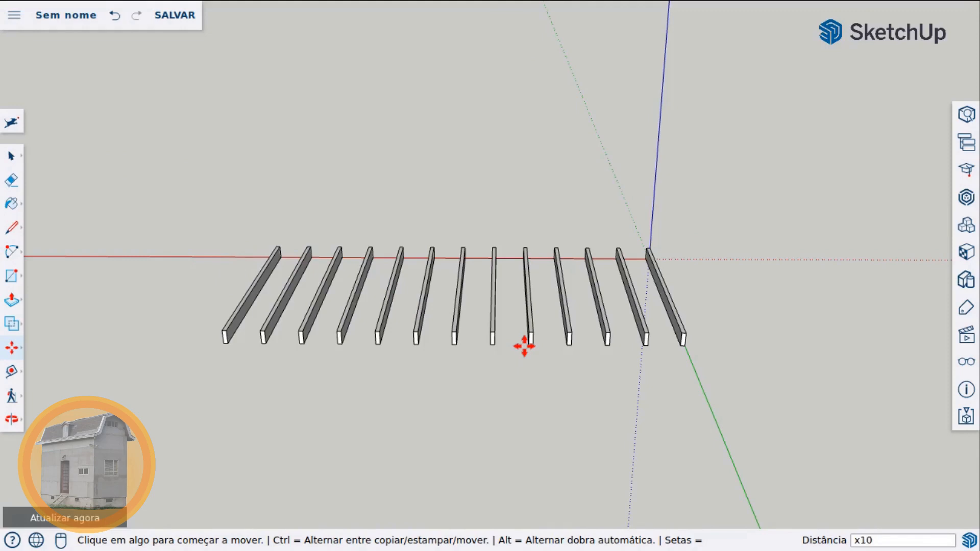
pyautogui.press('Return')
pyautogui.write('x3')
pyautogui.press('Return')
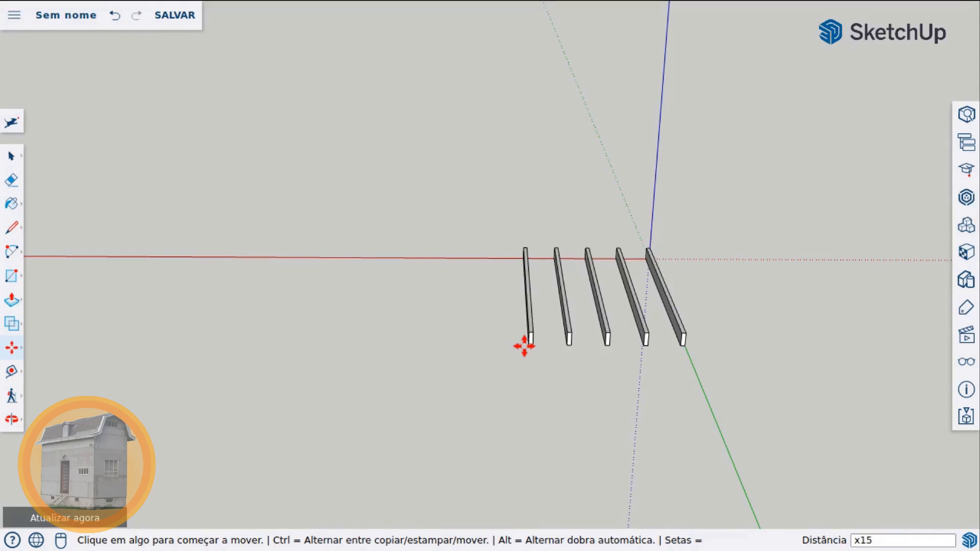
pyautogui.press('Return')
pyautogui.moveTo(456, 389); pyautogui.dragTo(578, 414, button='middle')
pyautogui.scroll(4, 549, 393)
pyautogui.scroll(-2, 549, 409)
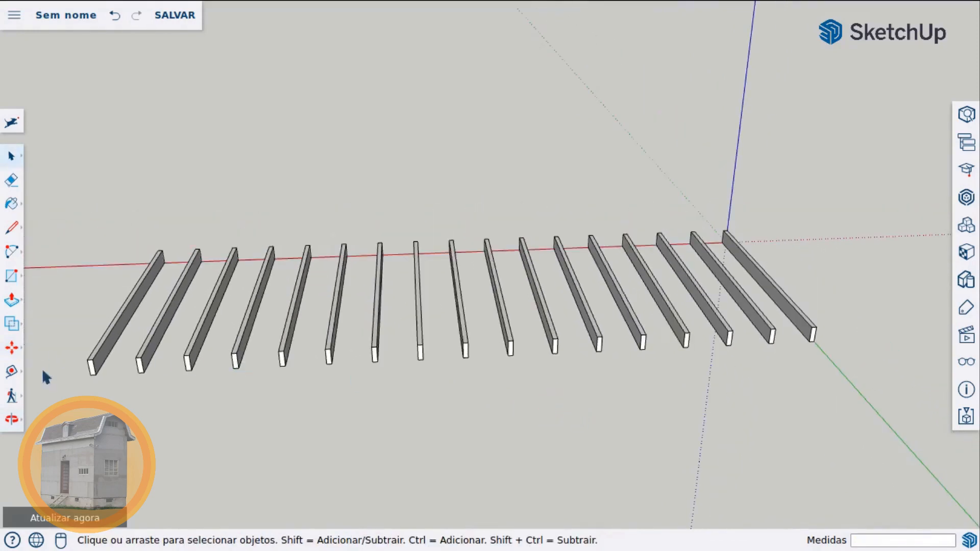
# - Measure from the last joist to the first, then delete the extra first joist
pyautogui.click(11, 374)
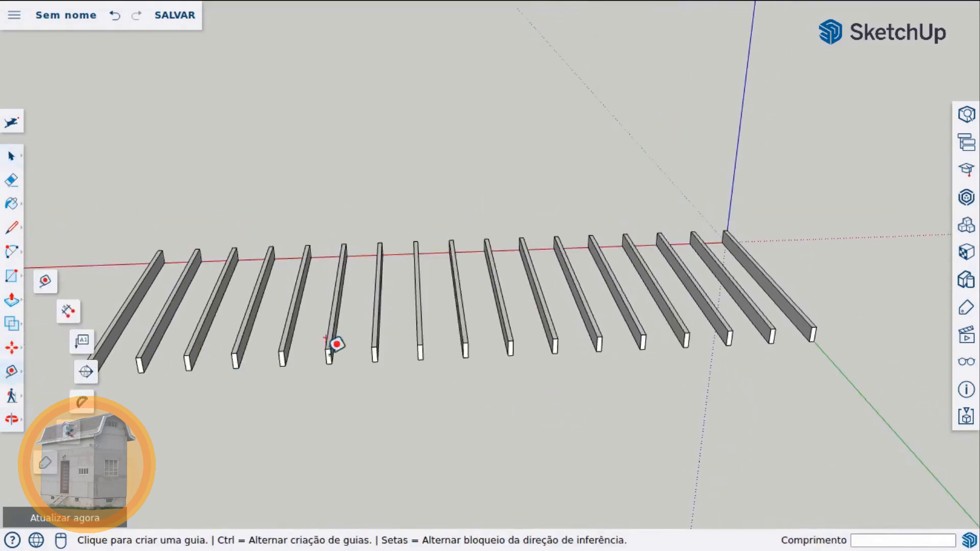
pyautogui.scroll(2, 825, 312)
pyautogui.click(817, 321)
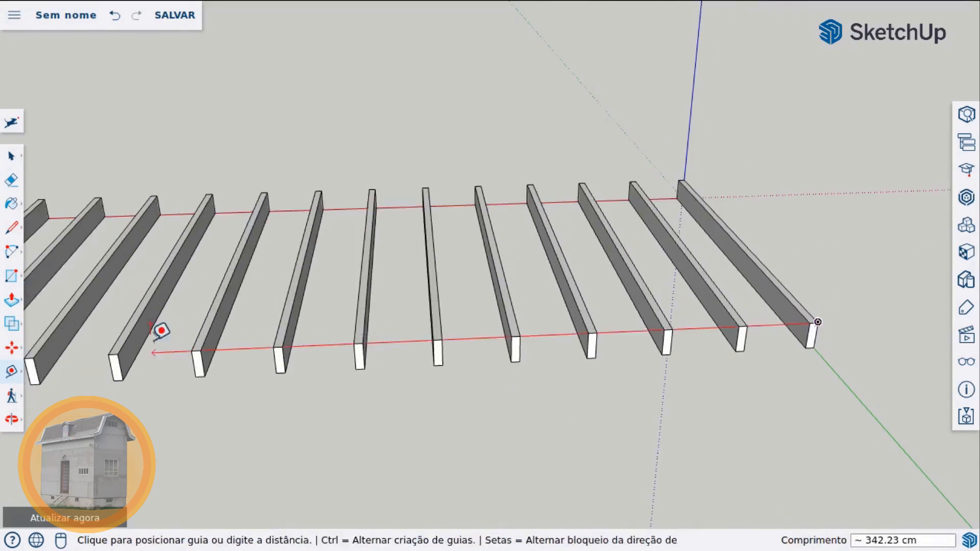
pyautogui.moveTo(120, 338); pyautogui.dragTo(367, 359, button='middle')
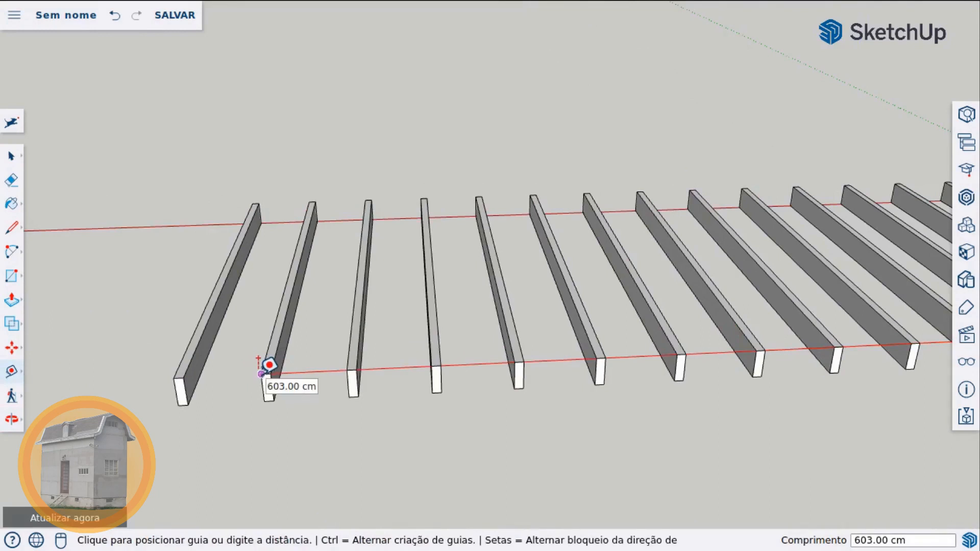
pyautogui.press('space')
pyautogui.press('Delete')
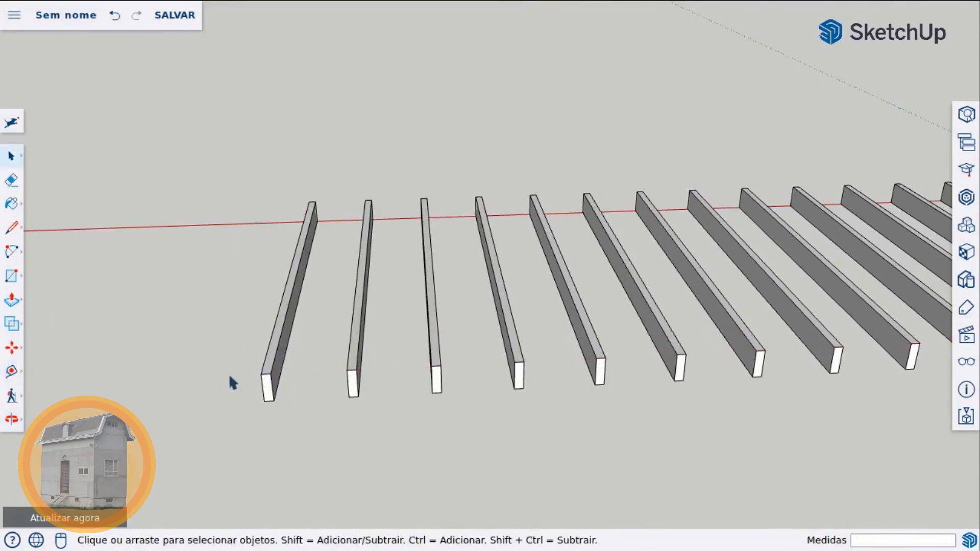
pyautogui.scroll(1, 286, 416)
pyautogui.scroll(-3, 284, 408)
# - Select the new first joist and re-measure the row span of about 603 cm
pyautogui.click(273, 393)
pyautogui.scroll(3, 273, 392)
pyautogui.scroll(-4, 347, 368)
pyautogui.moveTo(516, 339); pyautogui.dragTo(438, 343, button='middle')
pyautogui.click(11, 372)
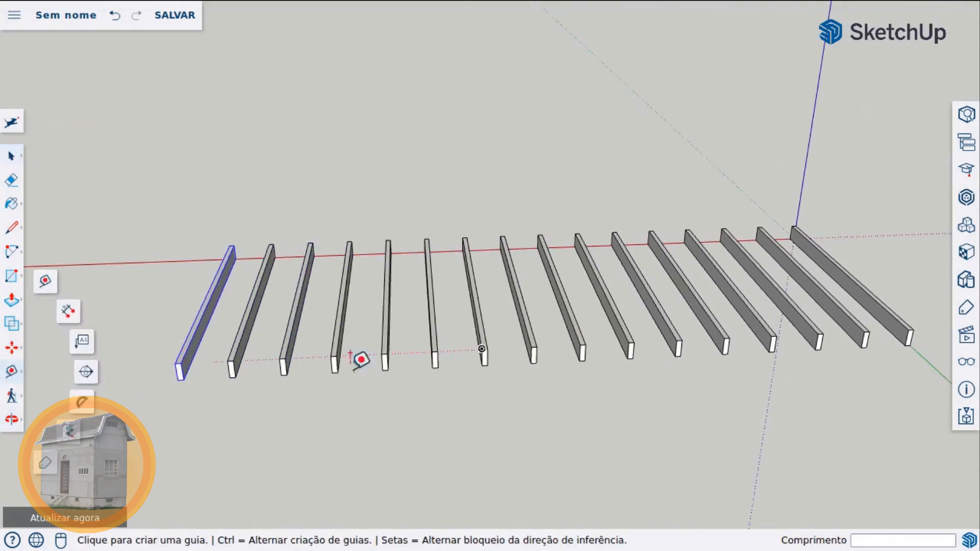
pyautogui.click(914, 329)
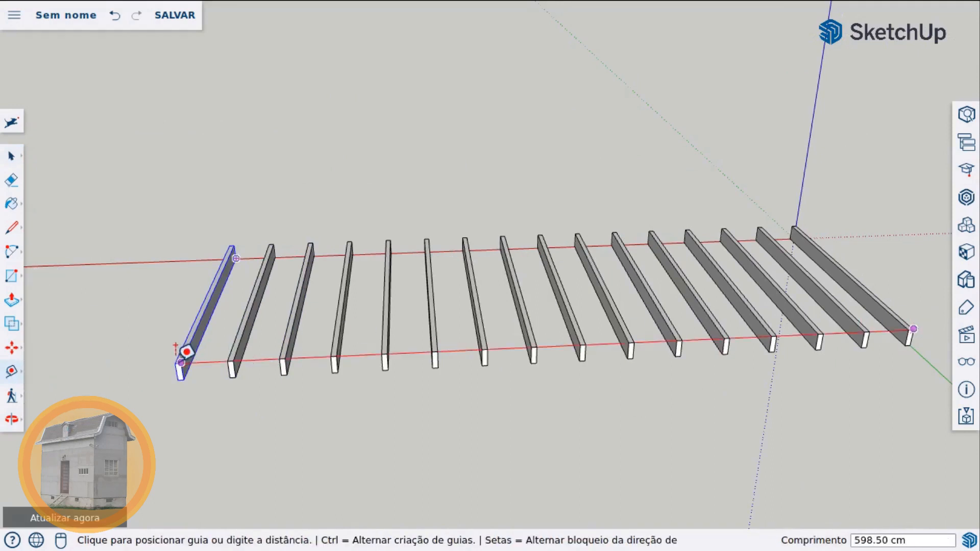
pyautogui.press('space')
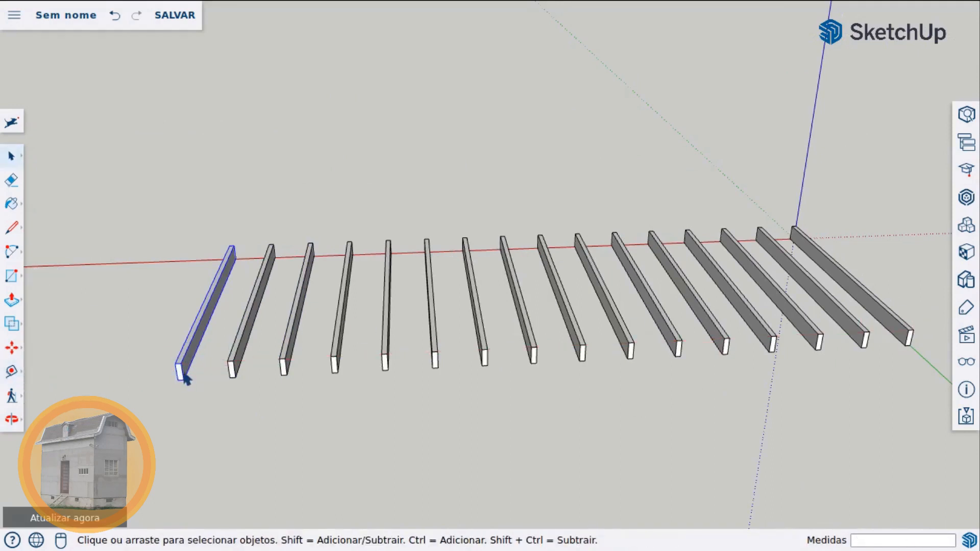
# - Move the first joist 3 cm along the red axis, then undo that move
pyautogui.scroll(5, 177, 376)
pyautogui.press('m')
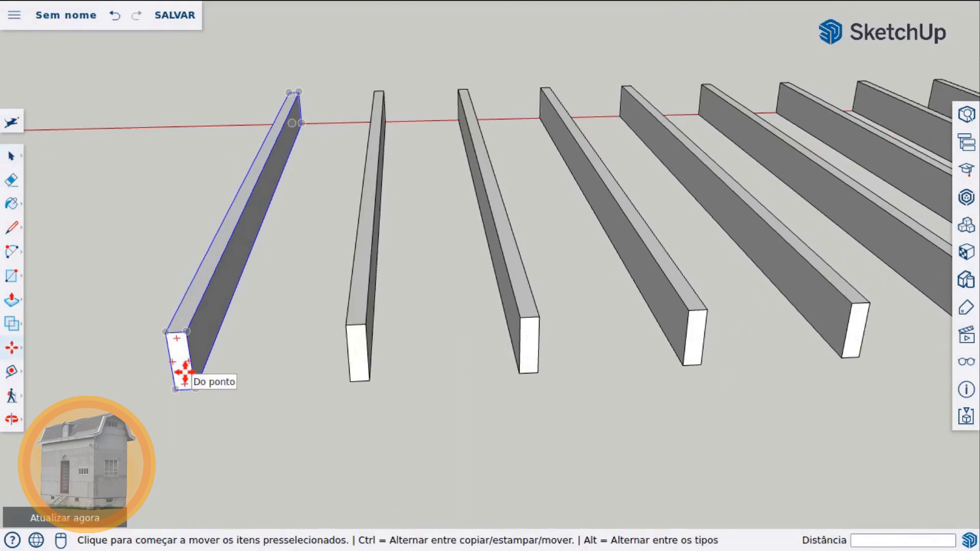
pyautogui.click(184, 372)
pyautogui.click(221, 368)
pyautogui.write('3')
pyautogui.press('Return')
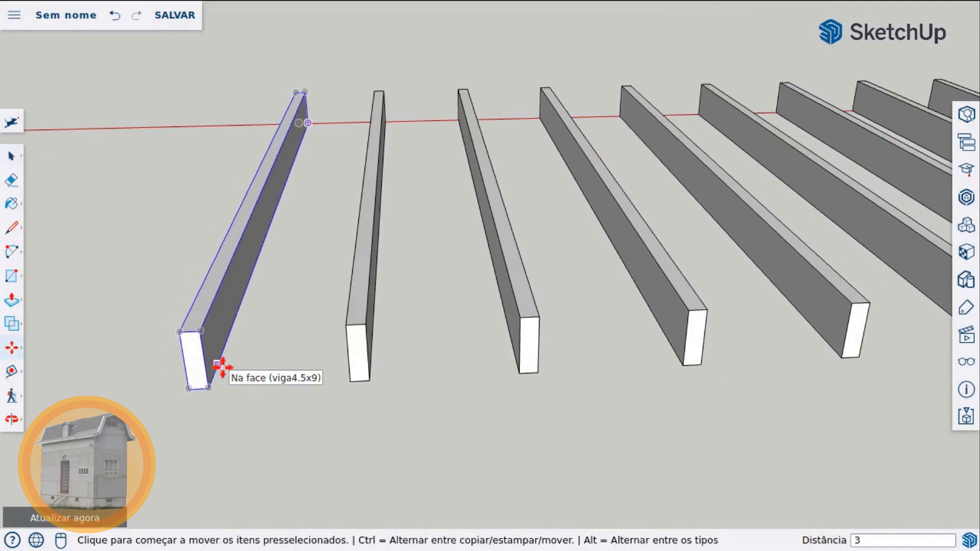
pyautogui.press('Escape')
pyautogui.hotkey('ctrl', 'z')
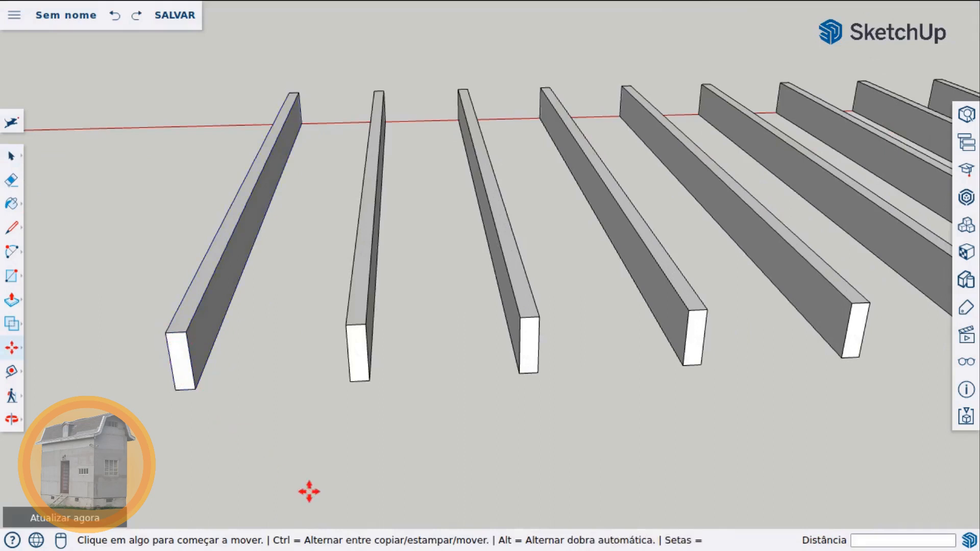
# - Redo the 3 cm red-axis move of the first joist from another corner
pyautogui.click(165, 331)
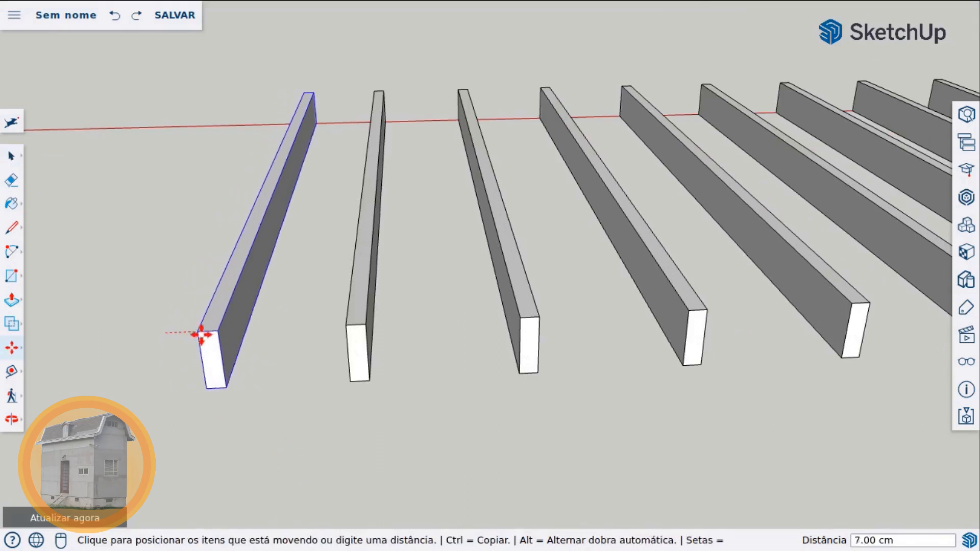
pyautogui.click(219, 333)
pyautogui.write('3')
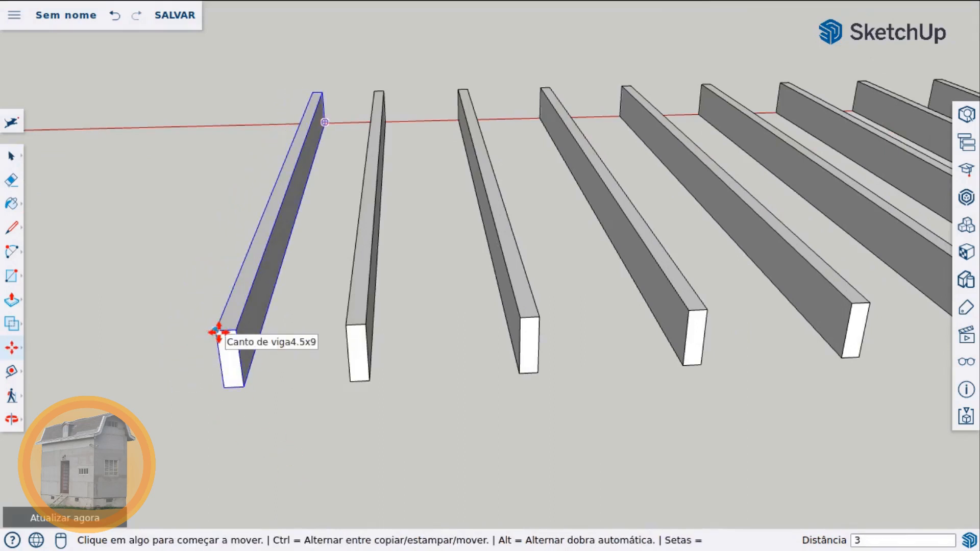
pyautogui.press('Return')
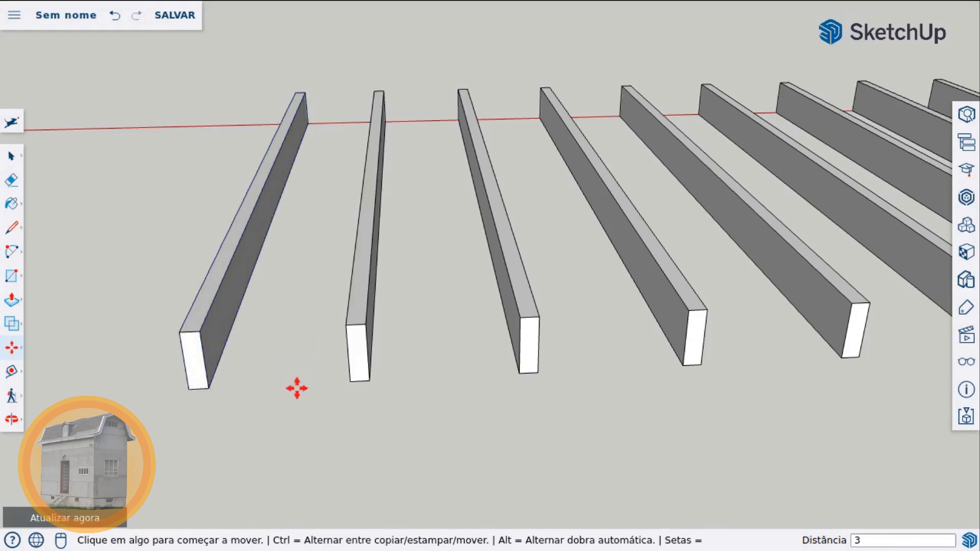
pyautogui.press('space')
pyautogui.scroll(-5, 442, 372)
pyautogui.moveTo(586, 413); pyautogui.dragTo(448, 433, button='middle')
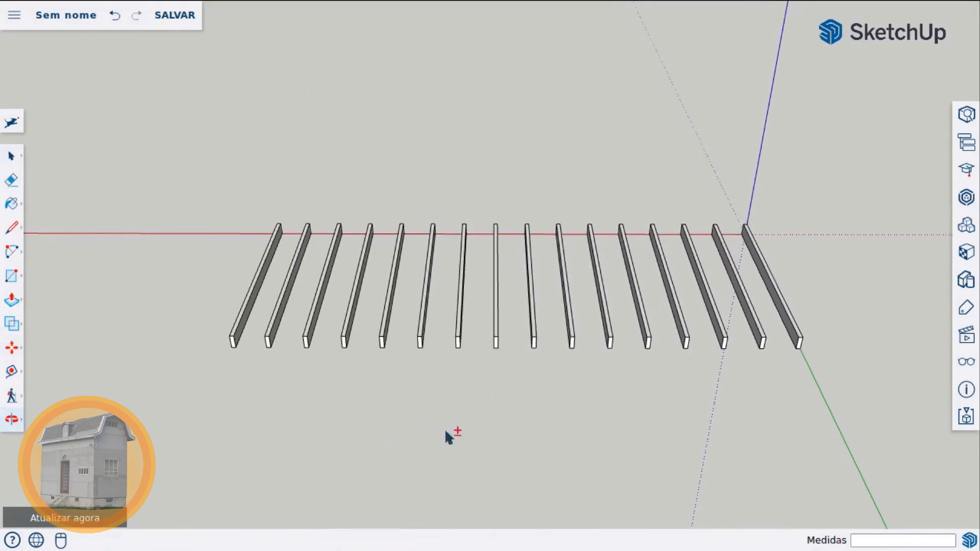
pyautogui.moveTo(506, 416); pyautogui.dragTo(561, 431, button='middle')
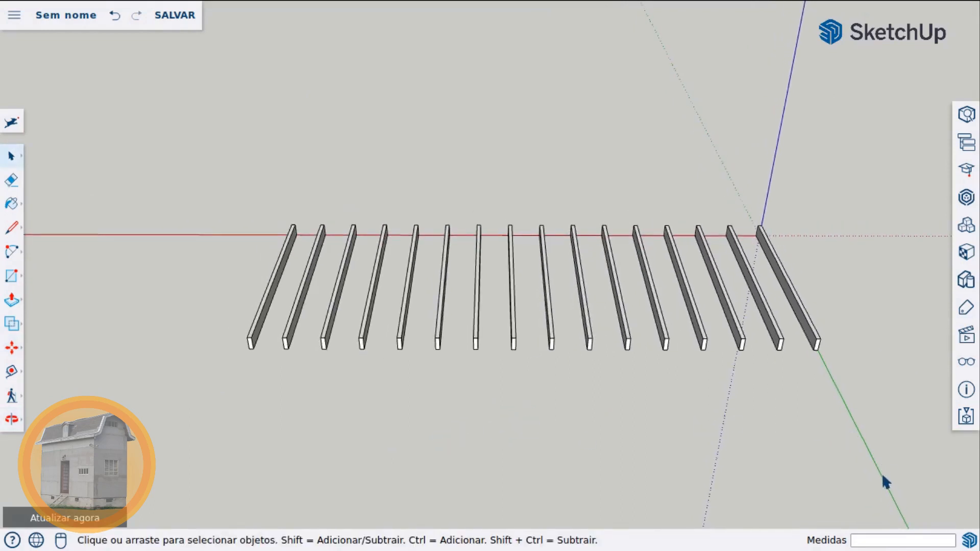
pyautogui.moveTo(687, 359); pyautogui.dragTo(492, 297)
pyautogui.moveTo(605, 386); pyautogui.dragTo(426, 298)
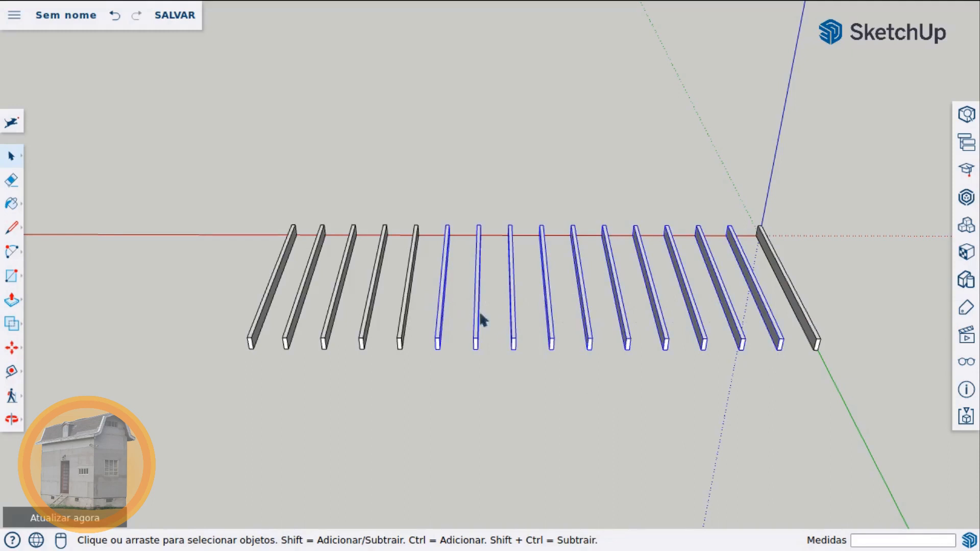
pyautogui.click(679, 409)
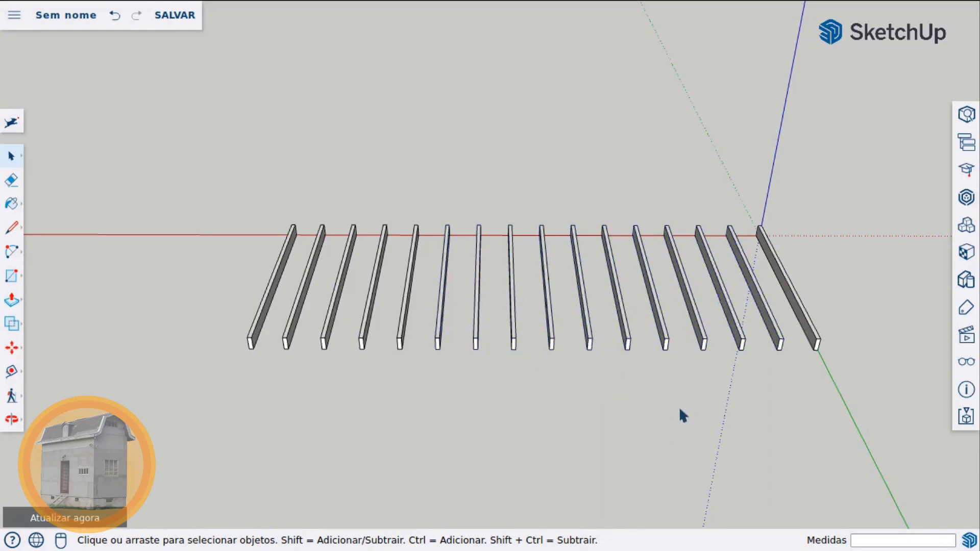
# - Try crossing selections over small groups of the joists
pyautogui.moveTo(697, 427); pyautogui.dragTo(433, 312)
pyautogui.moveTo(422, 276); pyautogui.dragTo(243, 240)
pyautogui.moveTo(486, 288); pyautogui.dragTo(434, 281)
pyautogui.moveTo(716, 300); pyautogui.dragTo(644, 281)
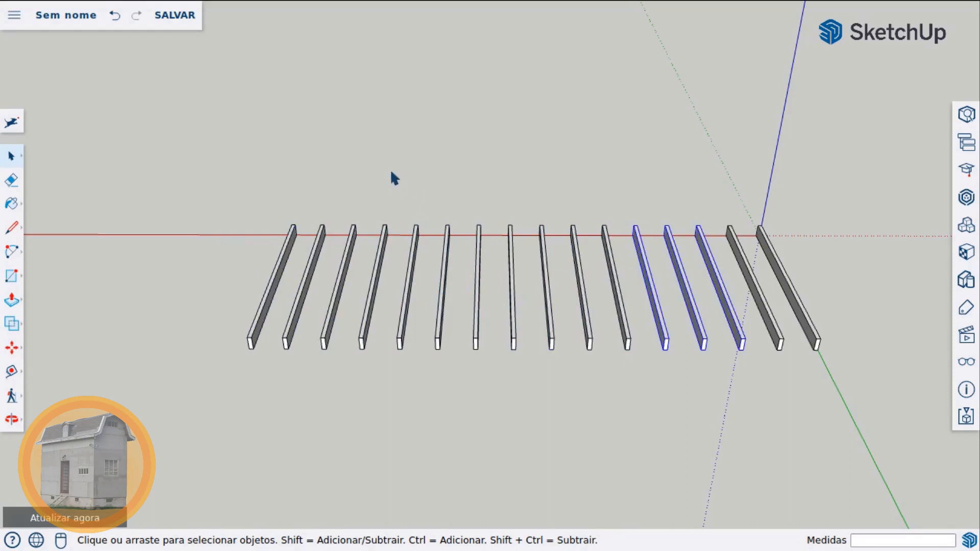
# - Test window selections that enclose no joists, parts of joists, or three joists
pyautogui.moveTo(378, 156); pyautogui.dragTo(612, 278)
pyautogui.moveTo(384, 157); pyautogui.dragTo(624, 270)
pyautogui.moveTo(404, 154); pyautogui.dragTo(639, 265)
pyautogui.moveTo(511, 185); pyautogui.dragTo(695, 271)
pyautogui.moveTo(386, 156); pyautogui.dragTo(497, 363)
pyautogui.moveTo(448, 180); pyautogui.dragTo(684, 391)
pyautogui.moveTo(684, 212); pyautogui.dragTo(839, 375)
pyautogui.moveTo(648, 173); pyautogui.dragTo(672, 308)
pyautogui.moveTo(662, 209); pyautogui.dragTo(654, 180)
# - Select left, middle and right joist groups, then all sixteen, and clear the selection
pyautogui.moveTo(189, 162); pyautogui.dragTo(464, 397)
pyautogui.moveTo(393, 163); pyautogui.dragTo(604, 398)
pyautogui.moveTo(613, 432); pyautogui.dragTo(447, 309)
pyautogui.moveTo(605, 332); pyautogui.dragTo(607, 332)
pyautogui.moveTo(736, 347); pyautogui.dragTo(737, 347)
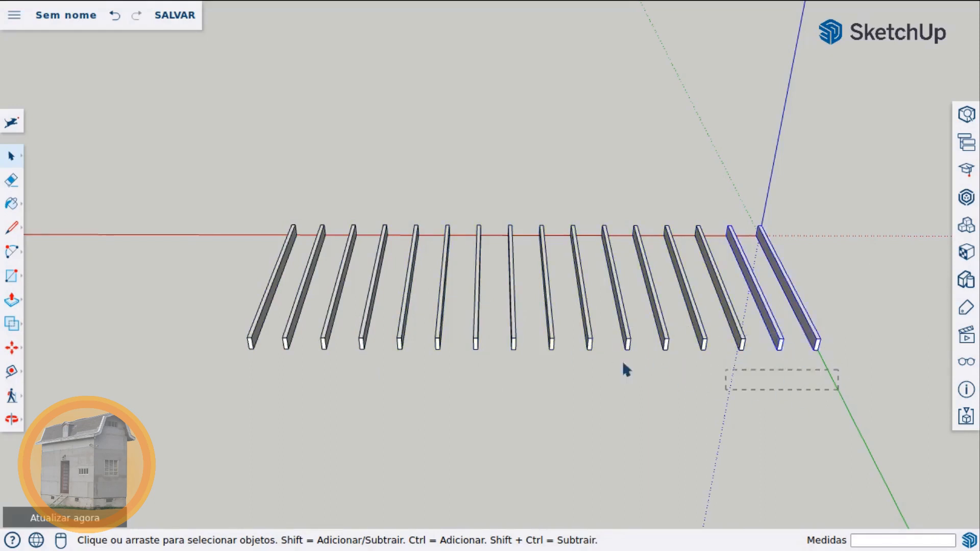
pyautogui.moveTo(273, 332); pyautogui.dragTo(199, 333)
pyautogui.click(719, 404)
# - From an angled view with joists running upper right, box-select all sixteen joists
pyautogui.moveTo(718, 404); pyautogui.dragTo(694, 411, button='middle')
pyautogui.moveTo(549, 396); pyautogui.dragTo(323, 247, button='middle')
pyautogui.moveTo(276, 176); pyautogui.dragTo(773, 486)
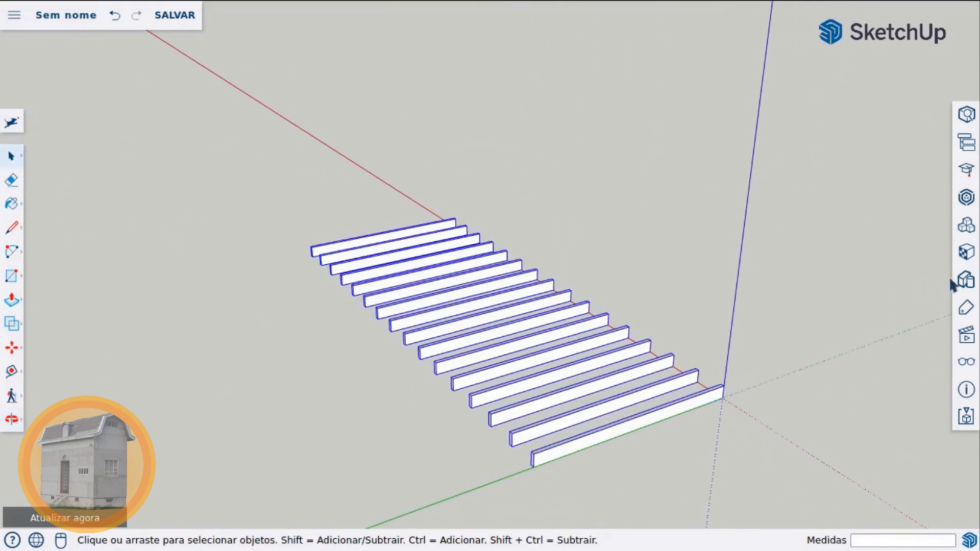
# - Paint the selected joists with a light wood texture from the Madeiras materials
pyautogui.click(966, 252)
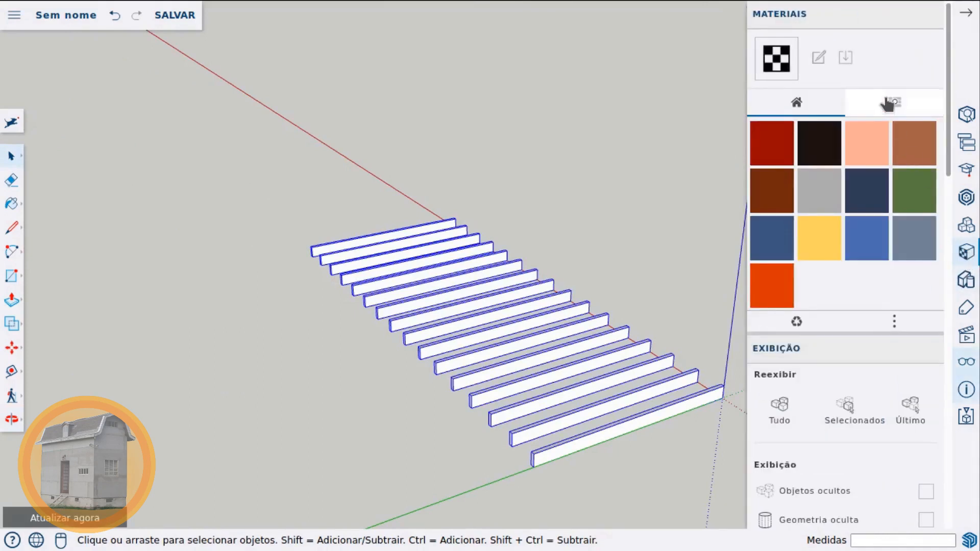
pyautogui.click(888, 104)
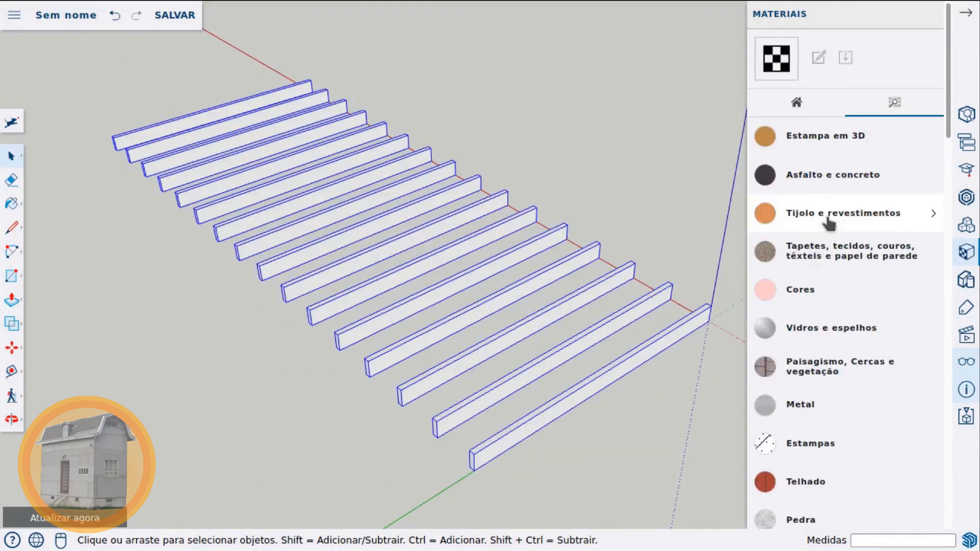
pyautogui.scroll(-10, 845, 256)
pyautogui.scroll(3, 839, 280)
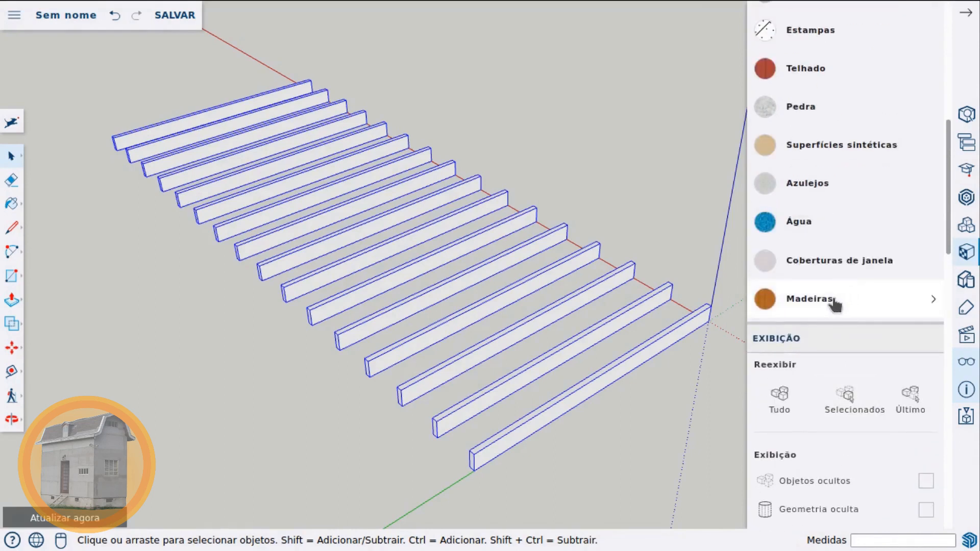
pyautogui.click(832, 302)
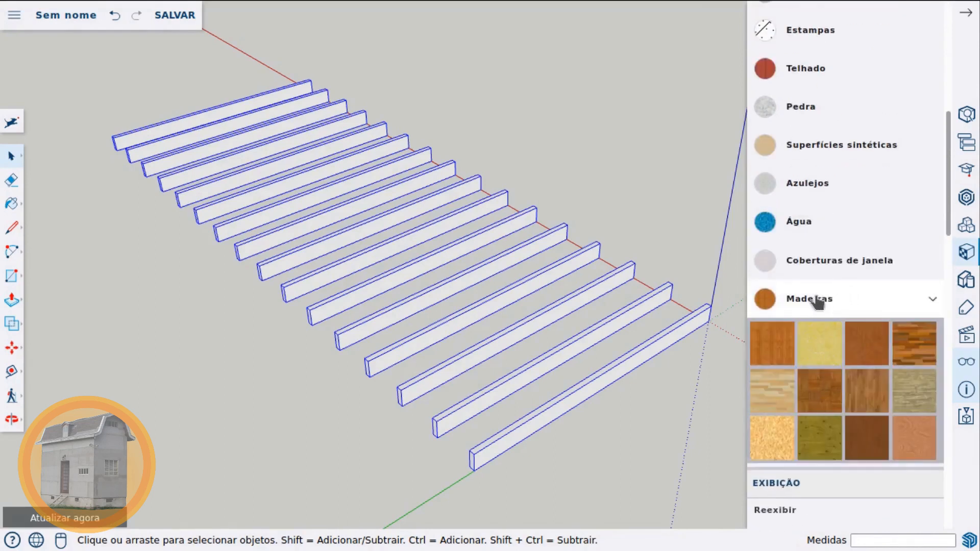
pyautogui.click(771, 443)
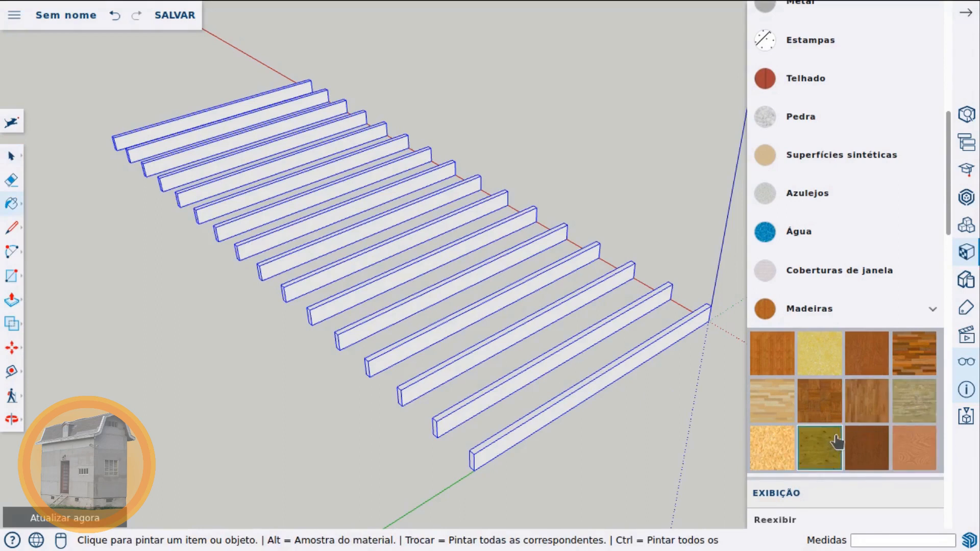
pyautogui.click(580, 383)
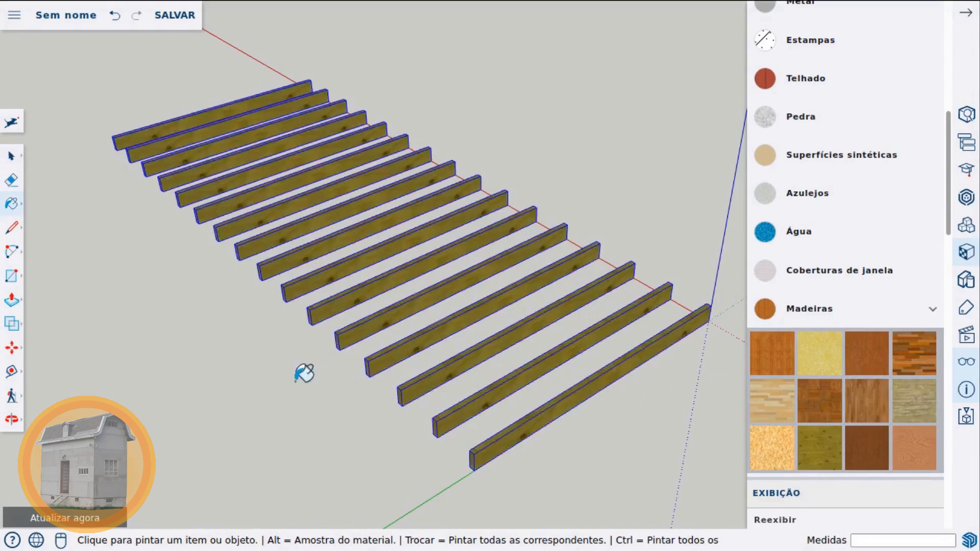
# - Clear the joist selection and close the Materials panel
pyautogui.press('space')
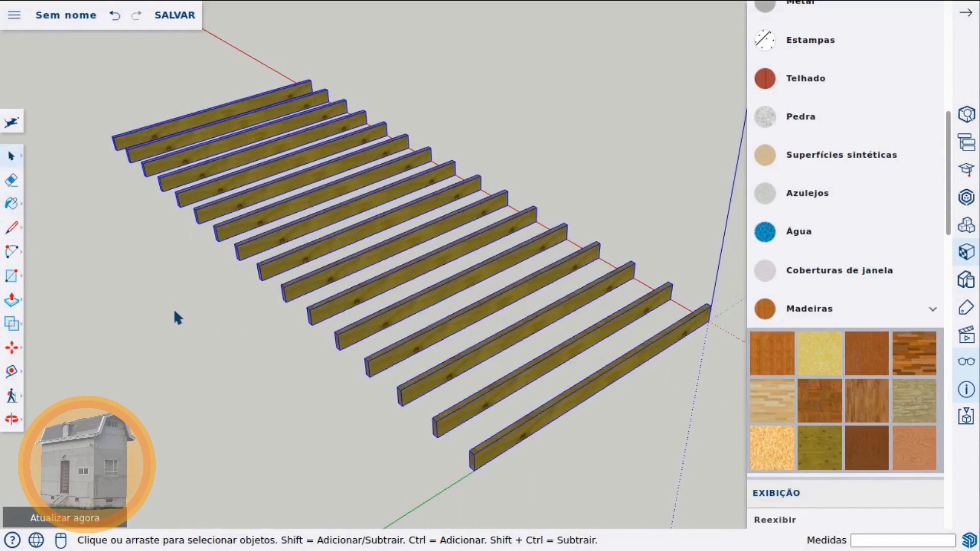
pyautogui.click(159, 349)
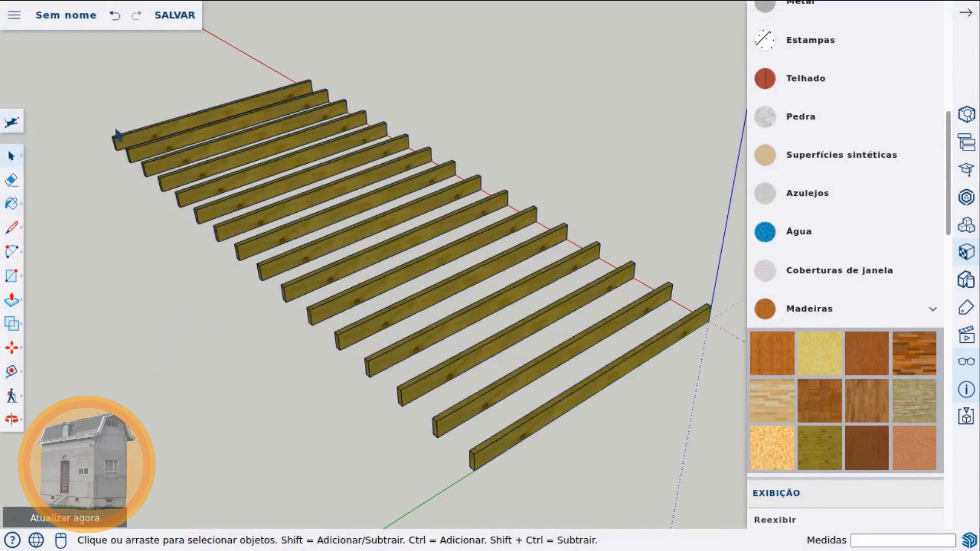
pyautogui.click(966, 13)
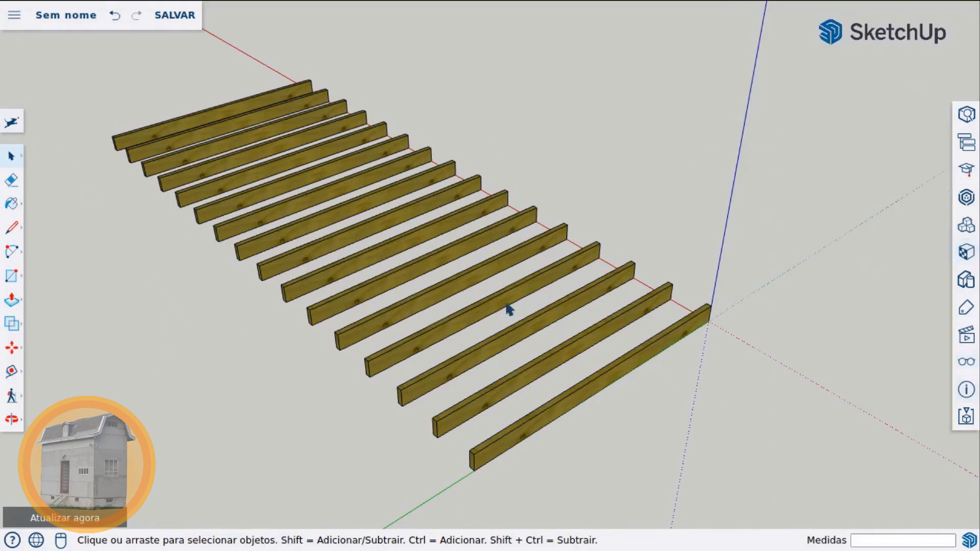
# - Enter and leave a beam group's edit context while orbiting around the textured joists
pyautogui.moveTo(234, 393); pyautogui.dragTo(598, 448, button='middle')
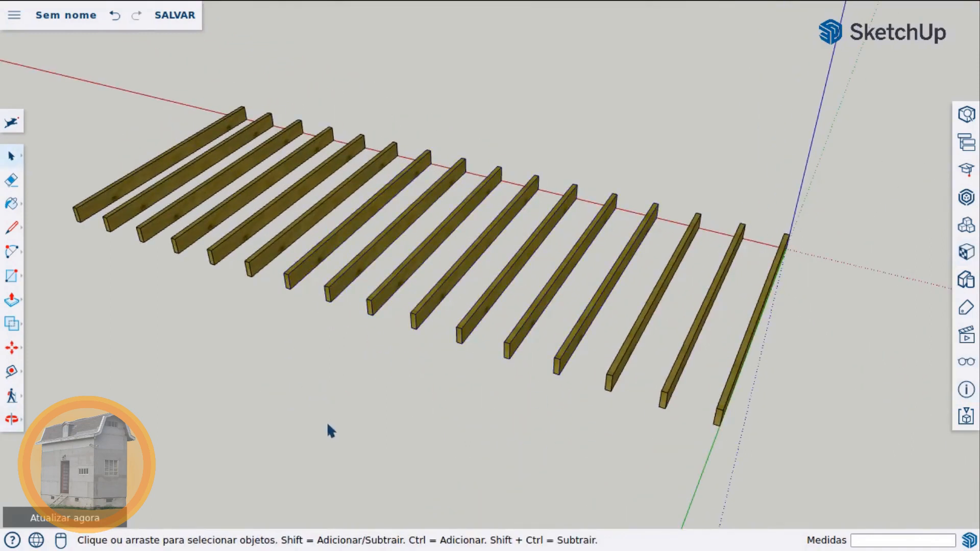
pyautogui.doubleClick(574, 348)
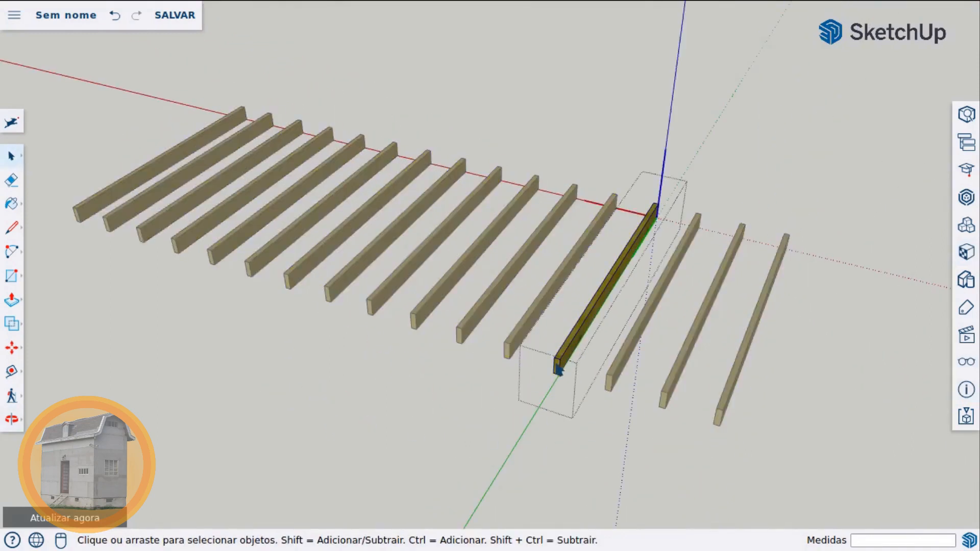
pyautogui.click(475, 421)
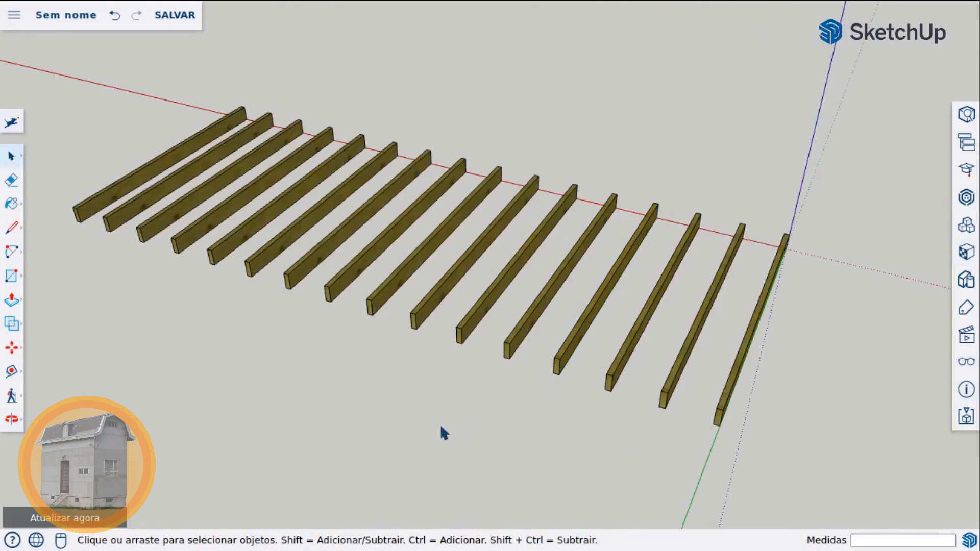
pyautogui.moveTo(288, 414); pyautogui.dragTo(601, 356, button='middle')
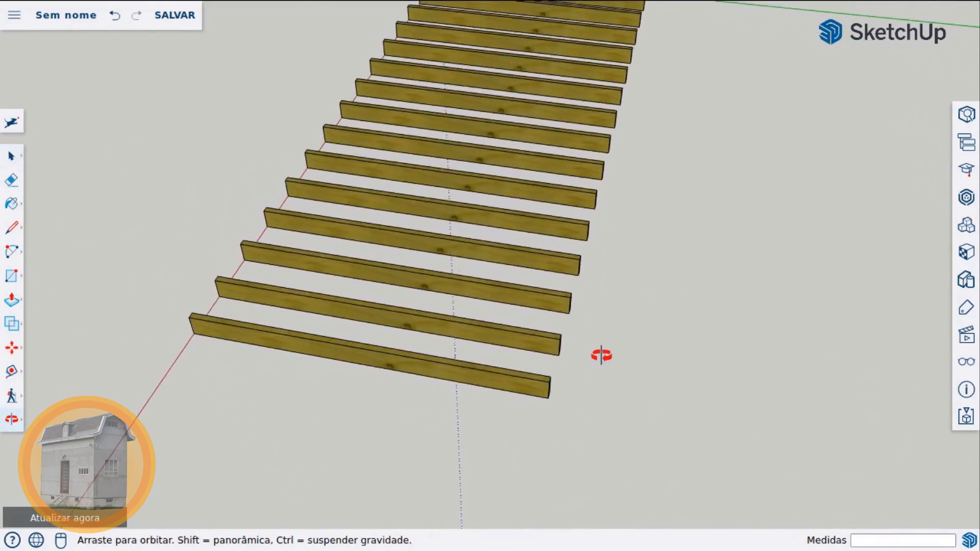
pyautogui.moveTo(650, 403); pyautogui.dragTo(583, 384, button='middle')
pyautogui.click(462, 337)
pyautogui.click(591, 357)
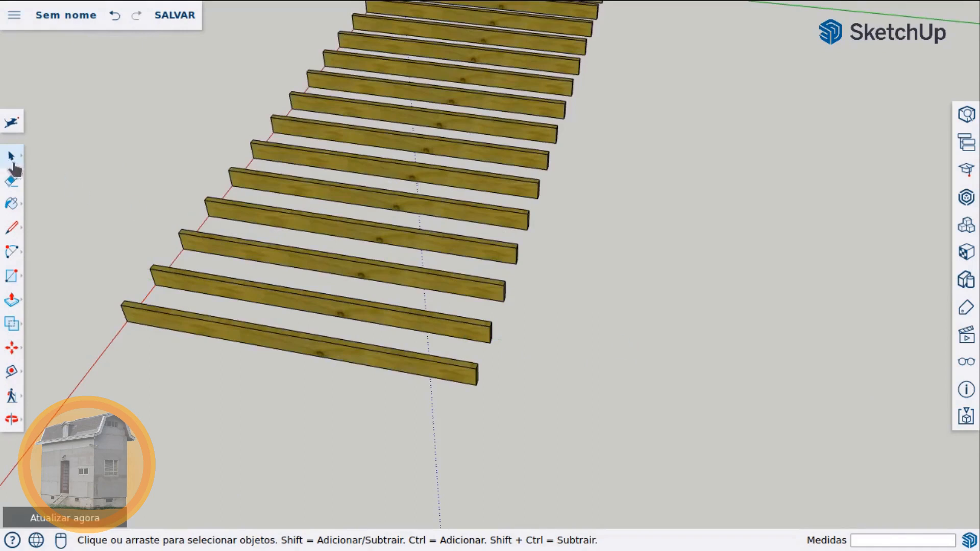
pyautogui.moveTo(332, 400); pyautogui.dragTo(464, 354, button='middle')
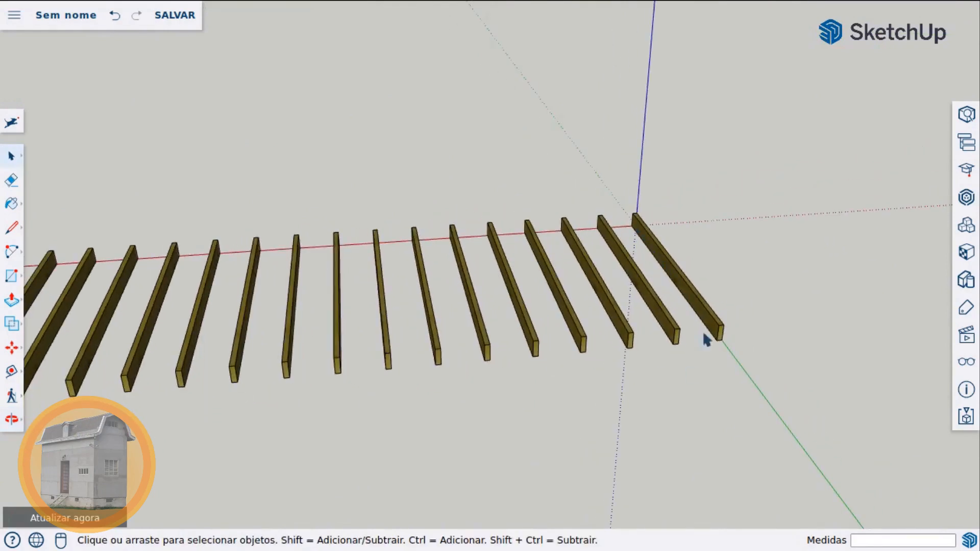
# - Select the outermost joist and zoom in on its end at the green axis
pyautogui.scroll(4, 709, 357)
pyautogui.moveTo(737, 346); pyautogui.dragTo(596, 408, button='middle')
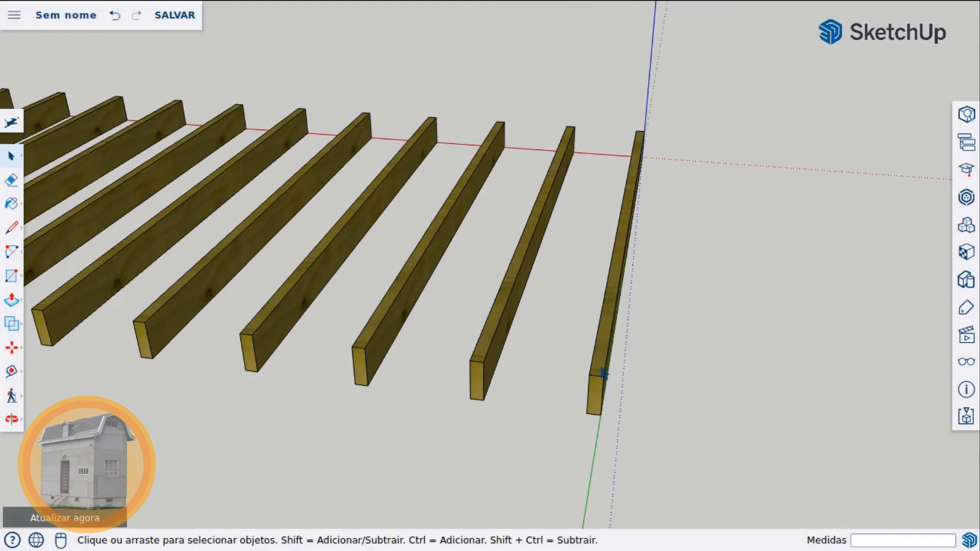
pyautogui.moveTo(529, 400); pyautogui.dragTo(617, 336, button='middle')
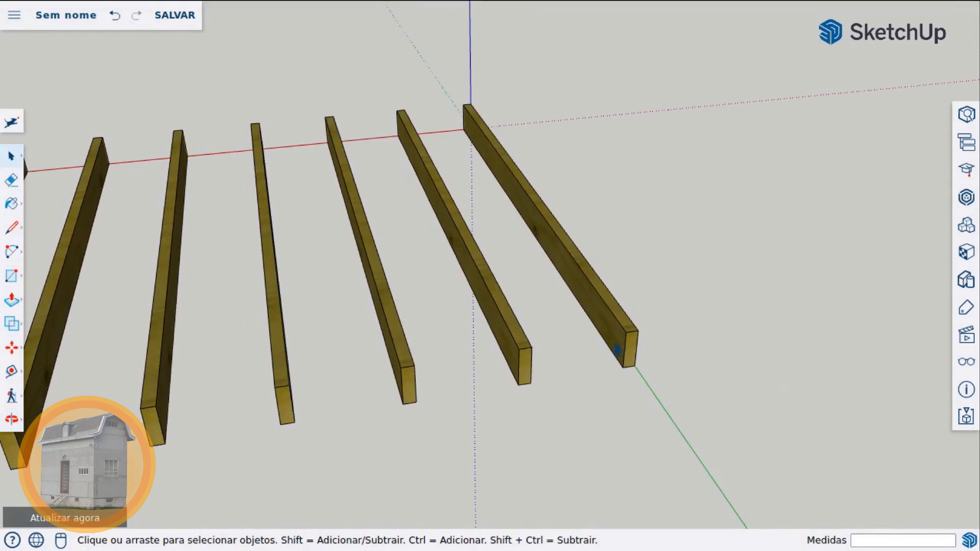
pyautogui.scroll(4, 579, 360)
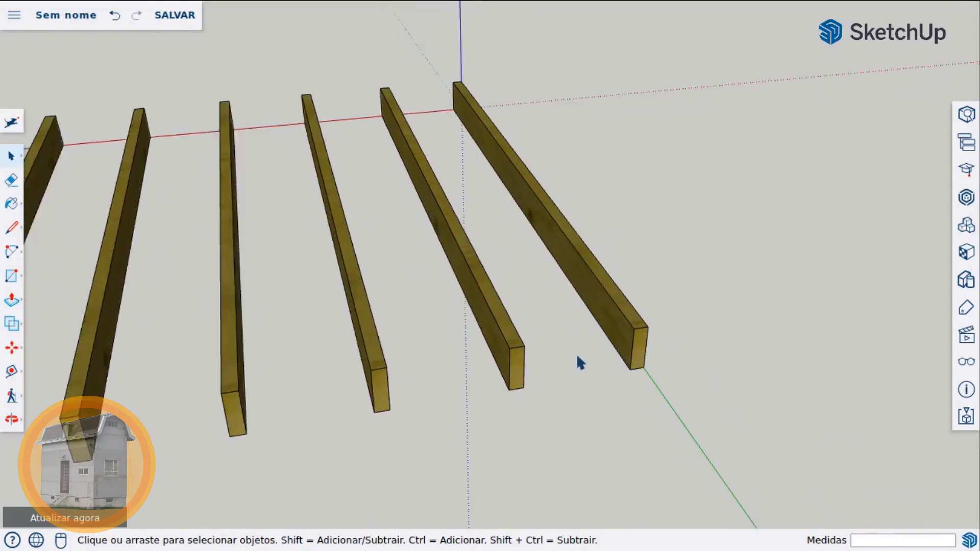
pyautogui.moveTo(619, 366); pyautogui.dragTo(564, 455, button='middle')
pyautogui.scroll(-5, 563, 418)
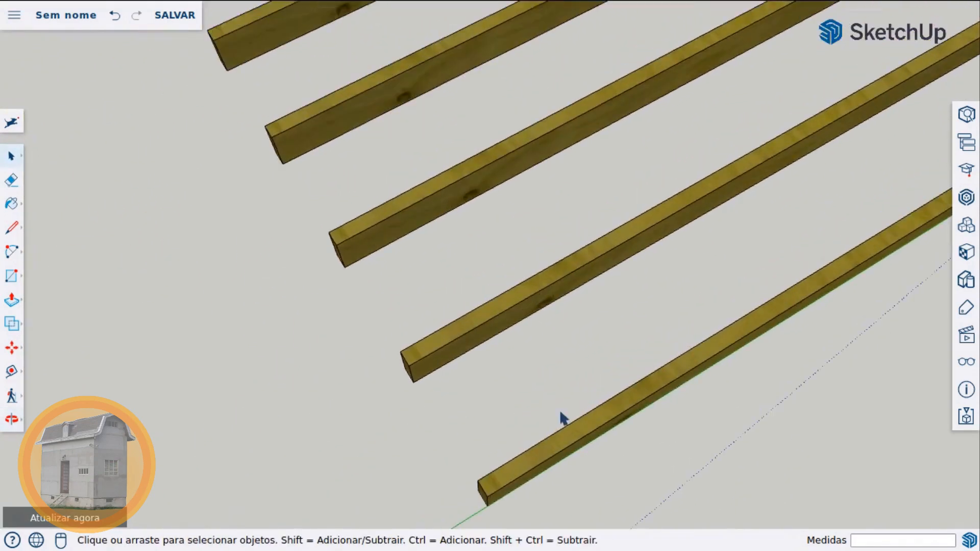
pyautogui.moveTo(573, 420); pyautogui.dragTo(583, 346, button='middle')
pyautogui.click(582, 344)
pyautogui.scroll(3, 581, 346)
pyautogui.moveTo(563, 303); pyautogui.dragTo(443, 257)
# - Rotate the outermost joist about its corner to stand it upright on edge
pyautogui.moveTo(443, 258); pyautogui.dragTo(453, 309, button='middle')
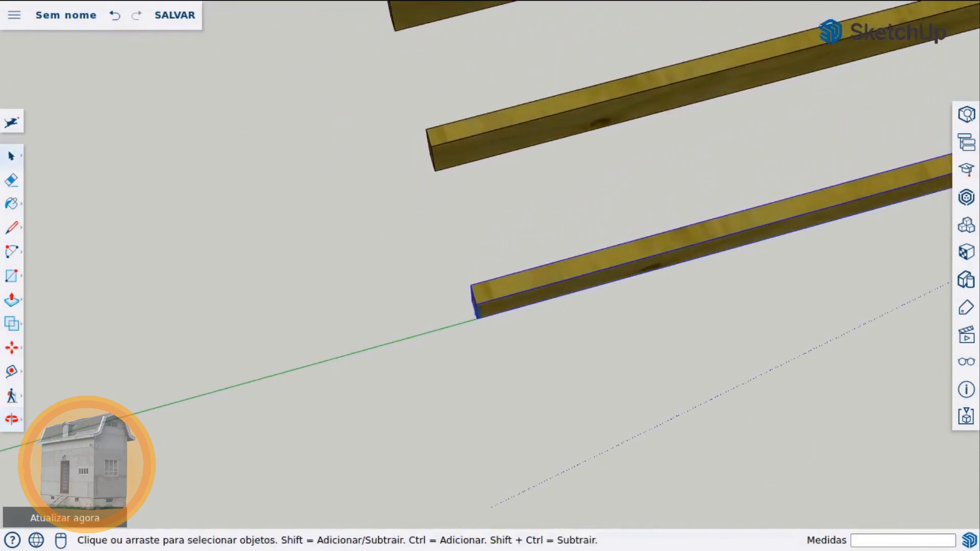
pyautogui.scroll(3, 486, 295)
pyautogui.press('q')
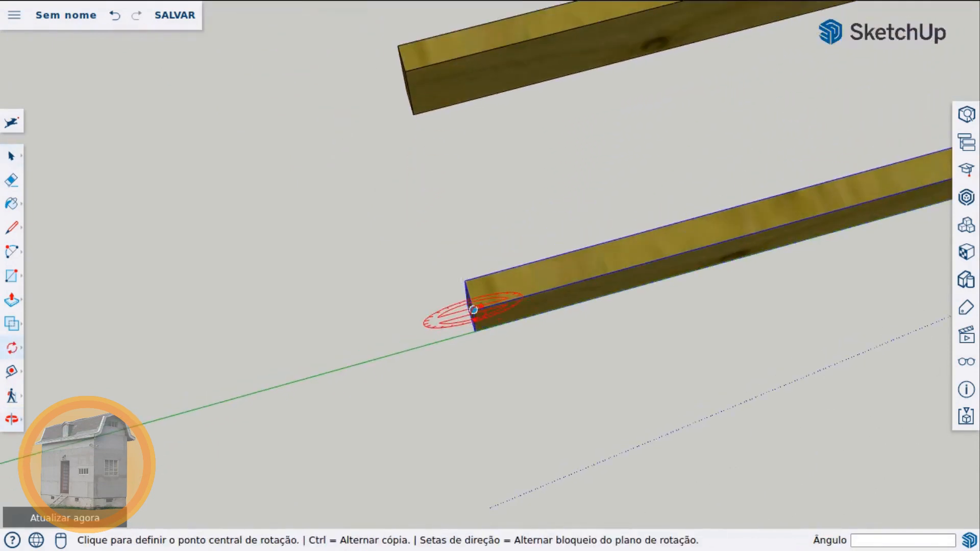
pyautogui.scroll(1, 473, 310)
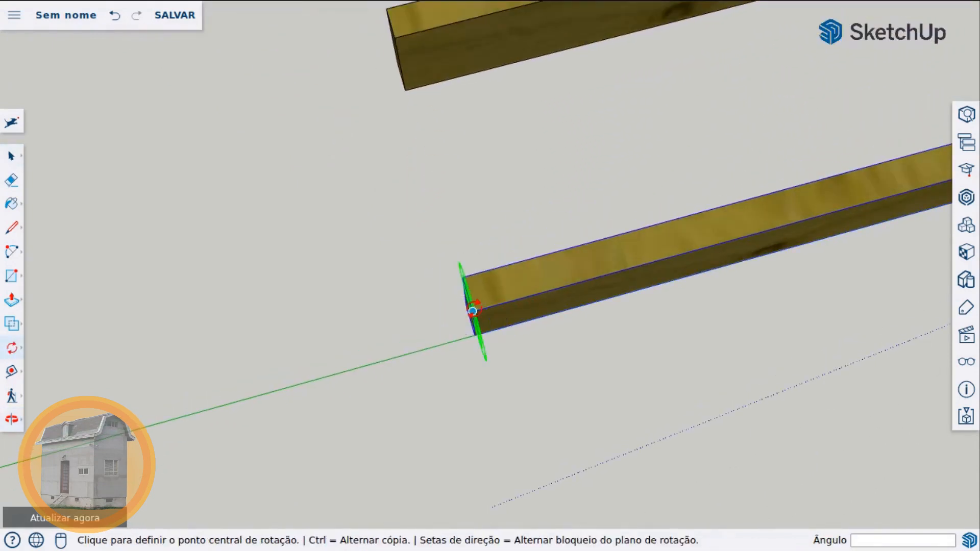
pyautogui.moveTo(465, 306); pyautogui.dragTo(638, 139, button='middle')
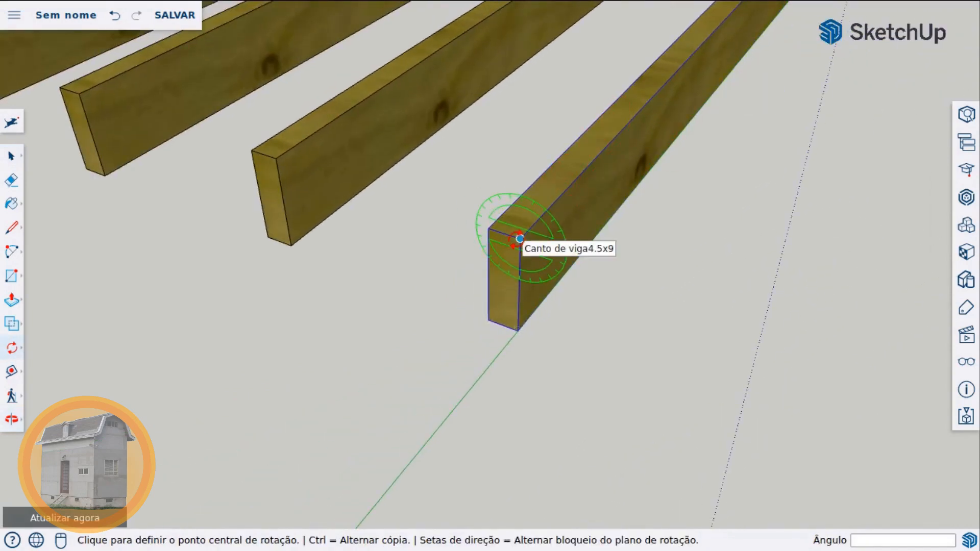
pyautogui.click(520, 239)
pyautogui.click(518, 295)
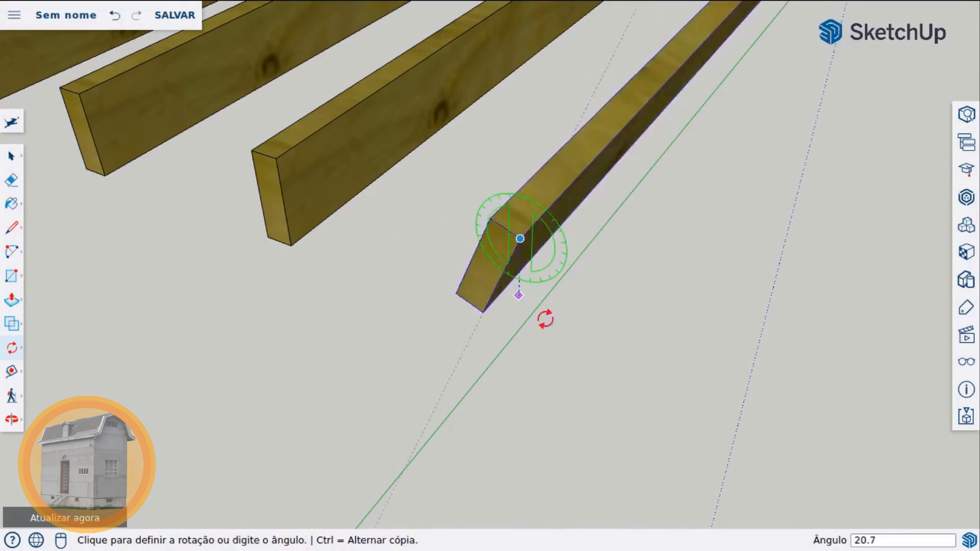
pyautogui.click(514, 334)
pyautogui.press('space')
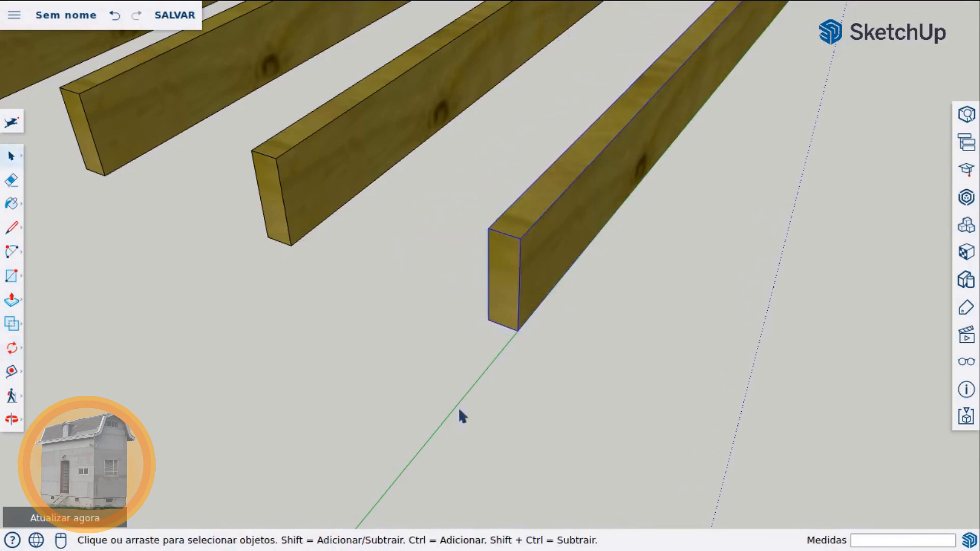
pyautogui.moveTo(473, 337)
pyautogui.mouseDown(button='middle')
pyautogui.moveTo(551, 258)
pyautogui.moveTo(492, 328)
pyautogui.moveTo(536, 322)
pyautogui.moveTo(388, 366)
pyautogui.moveTo(459, 339)
pyautogui.mouseUp(button='middle')
# - Rotate the joist again about its corner to adjust its orientation
pyautogui.press('q')
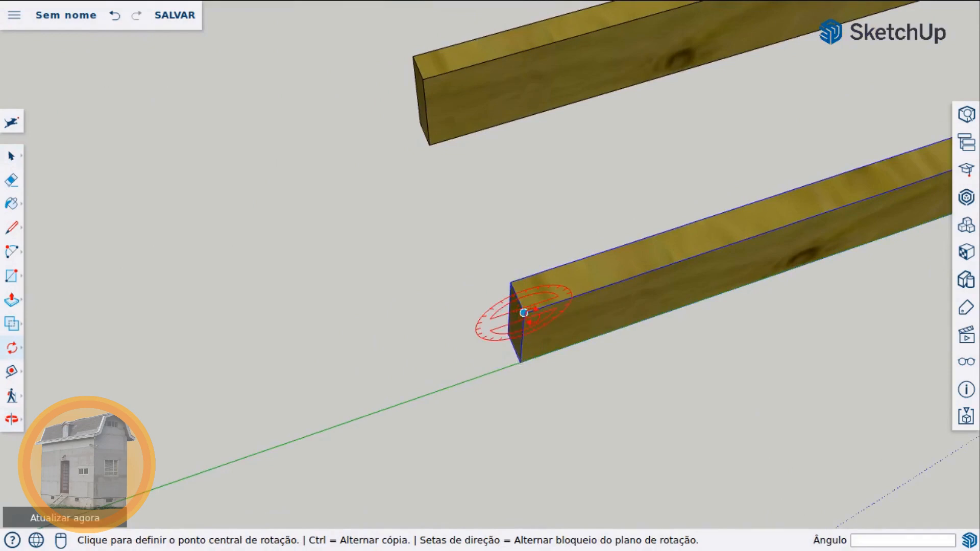
pyautogui.click(524, 313)
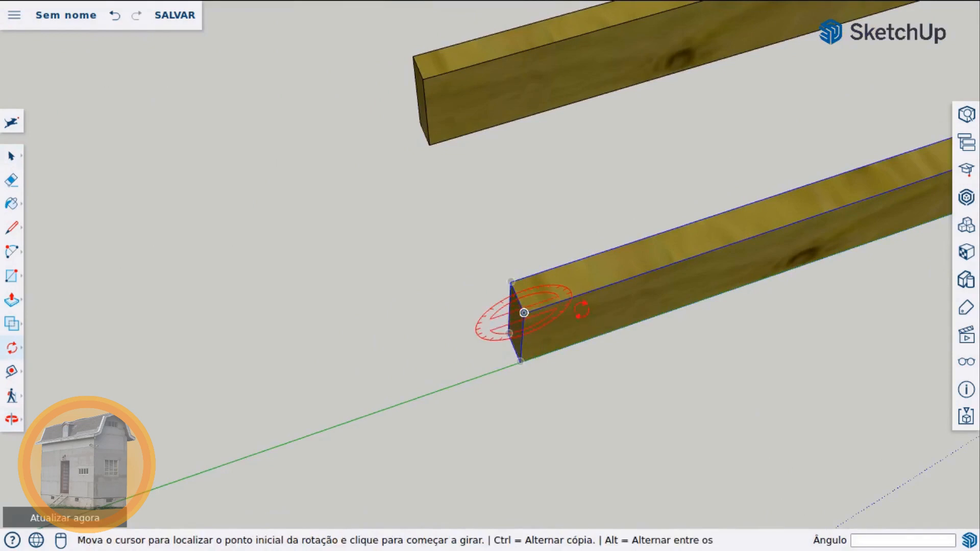
pyautogui.click(612, 331)
pyautogui.moveTo(619, 287); pyautogui.dragTo(686, 48, button='middle')
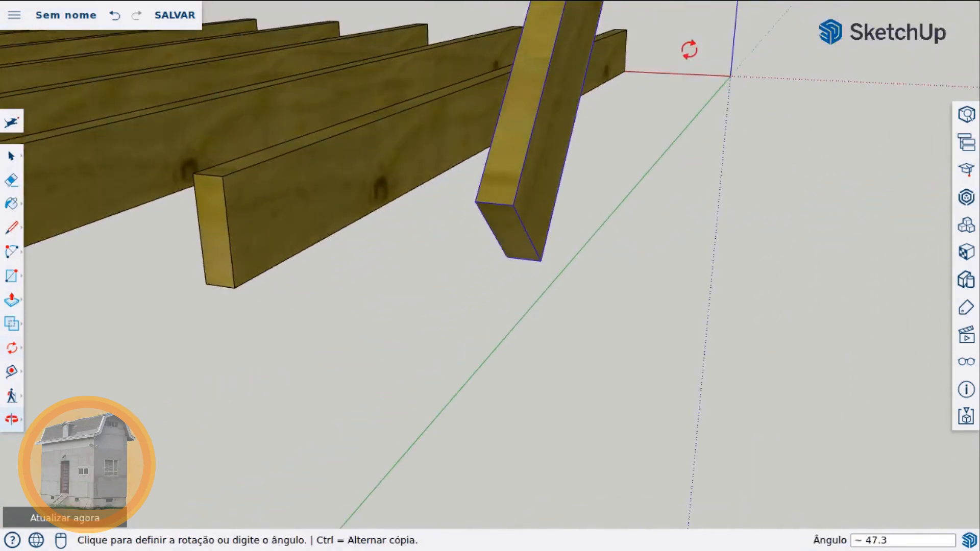
pyautogui.click(711, 77)
pyautogui.press('space')
pyautogui.moveTo(510, 230); pyautogui.dragTo(561, 341, button='middle')
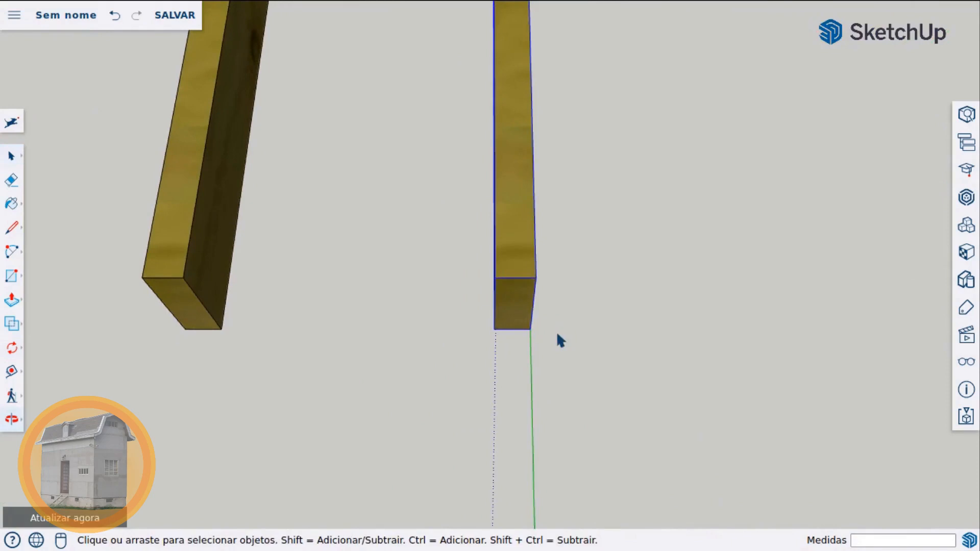
# - Ctrl-rotate a copy of the joist 90° so it lies along the red axis
pyautogui.press('q')
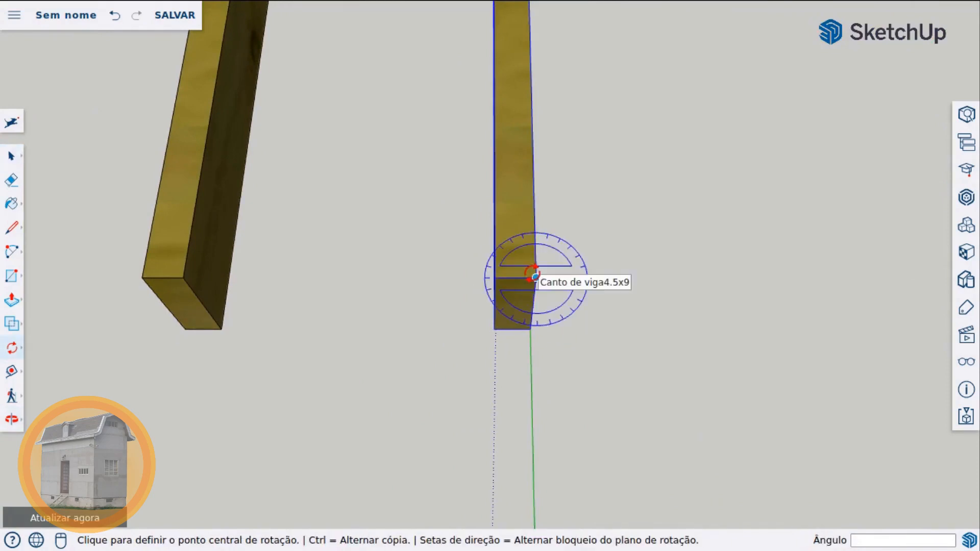
pyautogui.click(535, 278)
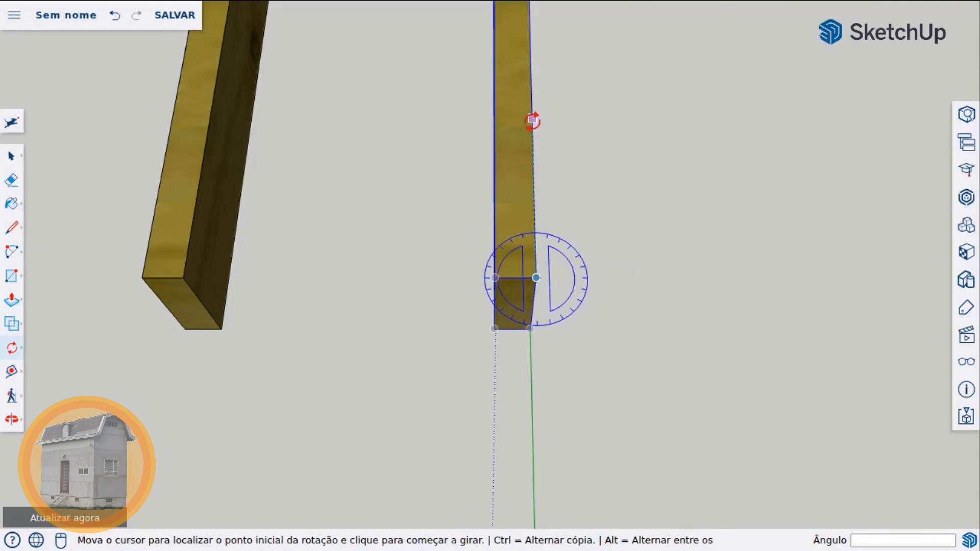
pyautogui.click(533, 449)
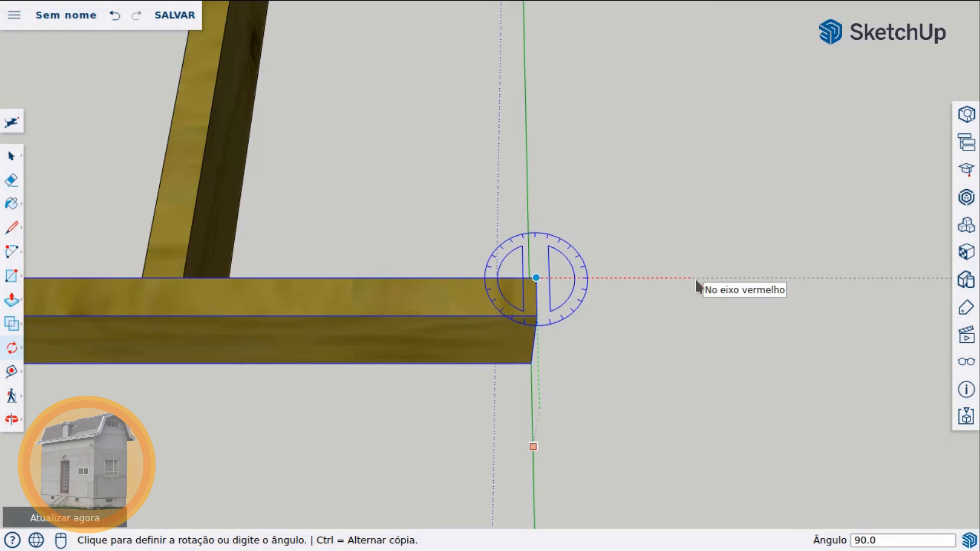
pyautogui.press('ctrl')
pyautogui.click(696, 278)
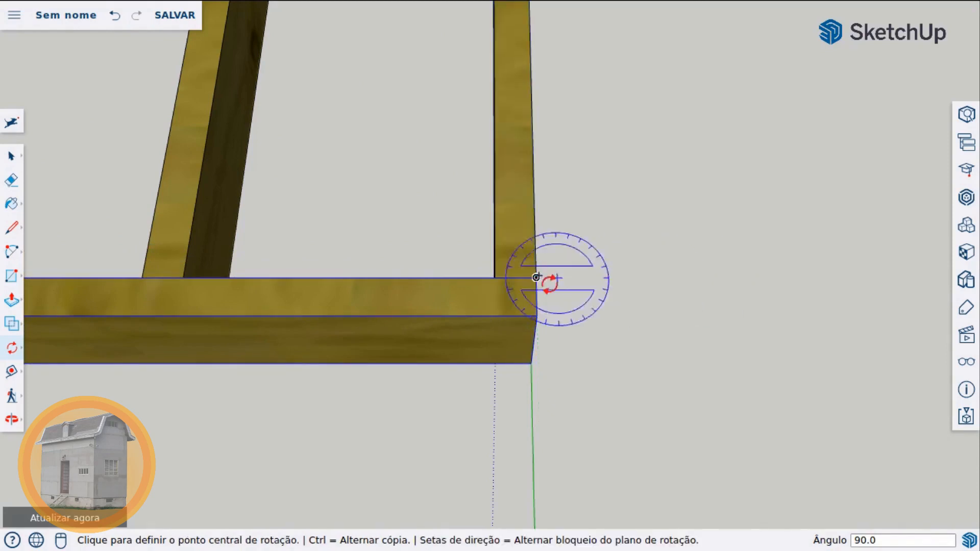
pyautogui.press('space')
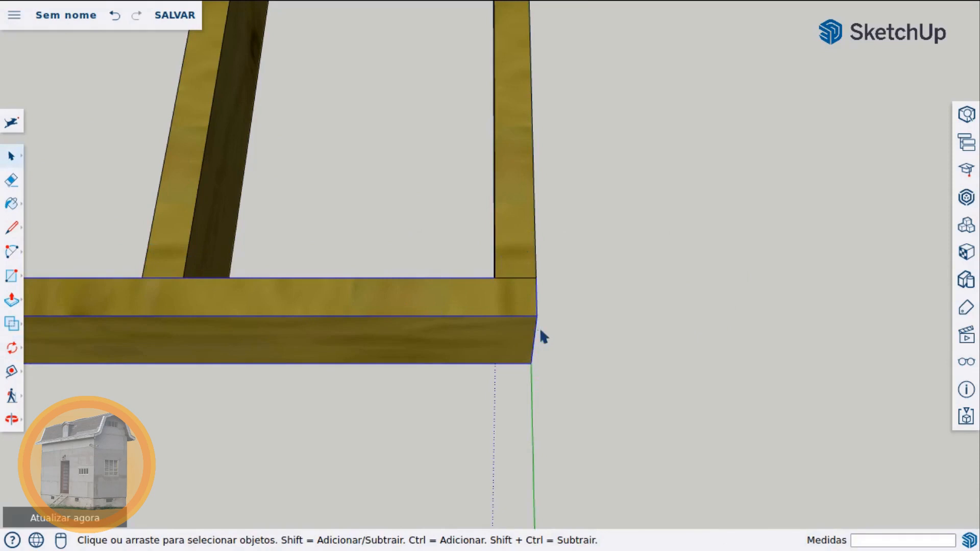
# - Move the rotated beam from its corner to the end of the joists
pyautogui.press('m')
pyautogui.click(536, 314)
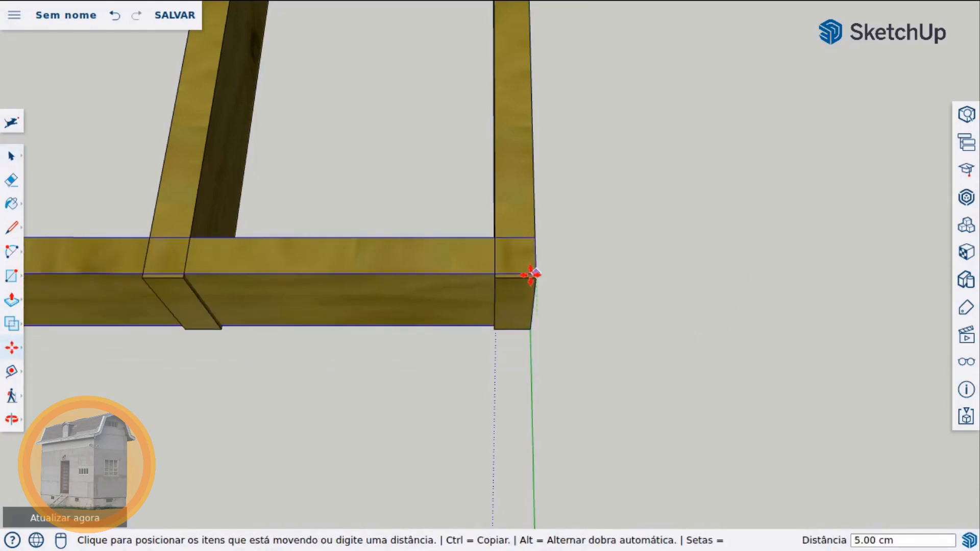
pyautogui.click(530, 278)
pyautogui.scroll(-6, 435, 289)
pyautogui.moveTo(256, 326); pyautogui.dragTo(498, 315, button='middle')
pyautogui.press('space')
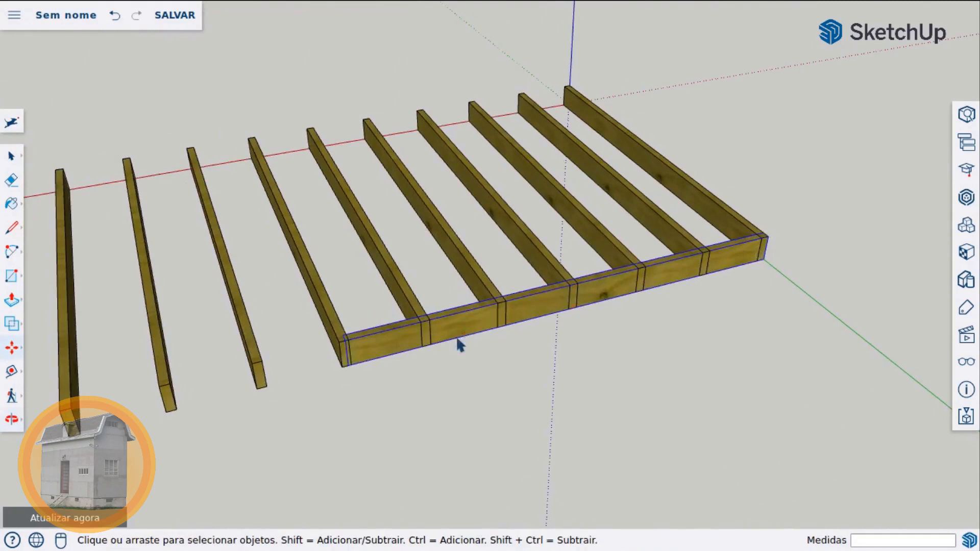
# - Make the rim beam unique with Tornar único and open it for editing
pyautogui.rightClick(441, 332)
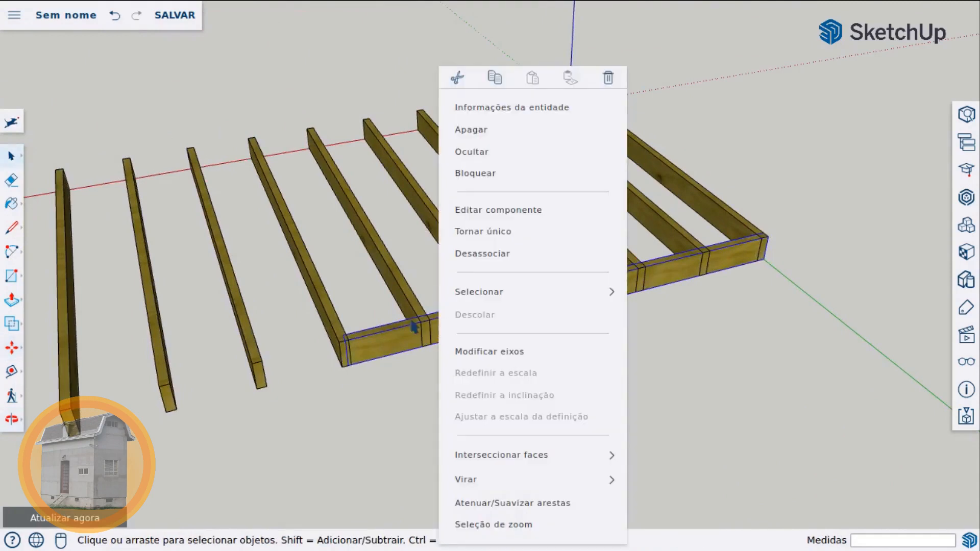
pyautogui.click(472, 234)
pyautogui.moveTo(381, 363); pyautogui.dragTo(621, 265, button='middle')
pyautogui.hotkey('ctrl', 'z')
pyautogui.moveTo(656, 219); pyautogui.dragTo(741, 270, button='middle')
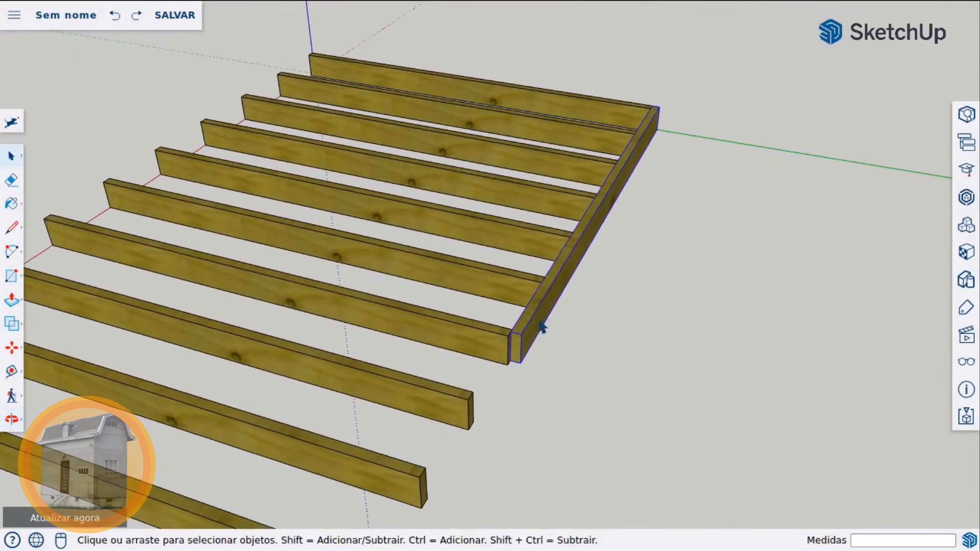
pyautogui.doubleClick(542, 326)
pyautogui.moveTo(541, 328); pyautogui.dragTo(621, 265, button='middle')
# - Push/Pull the rim beam's end face out 104 cm and close the beam edit
pyautogui.press('p')
pyautogui.click(593, 249)
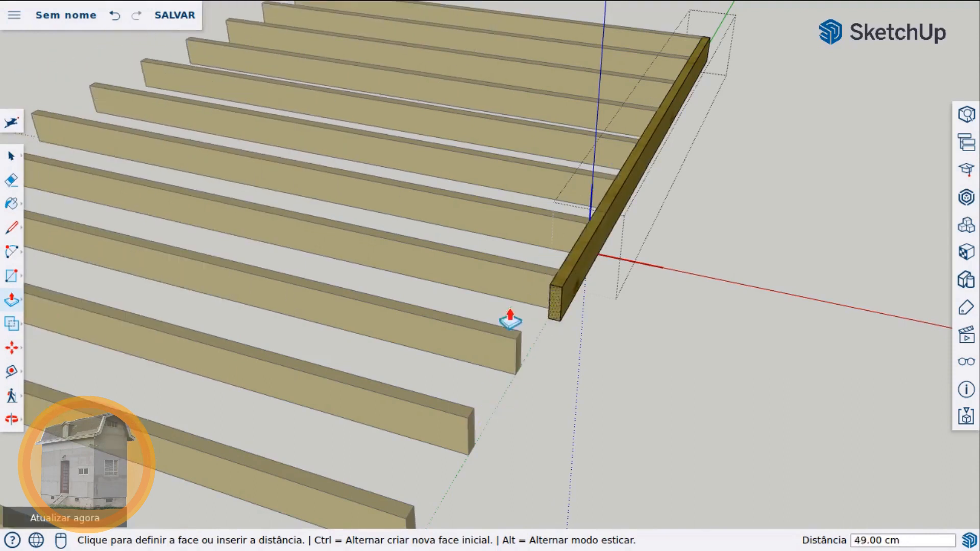
pyautogui.click(626, 131)
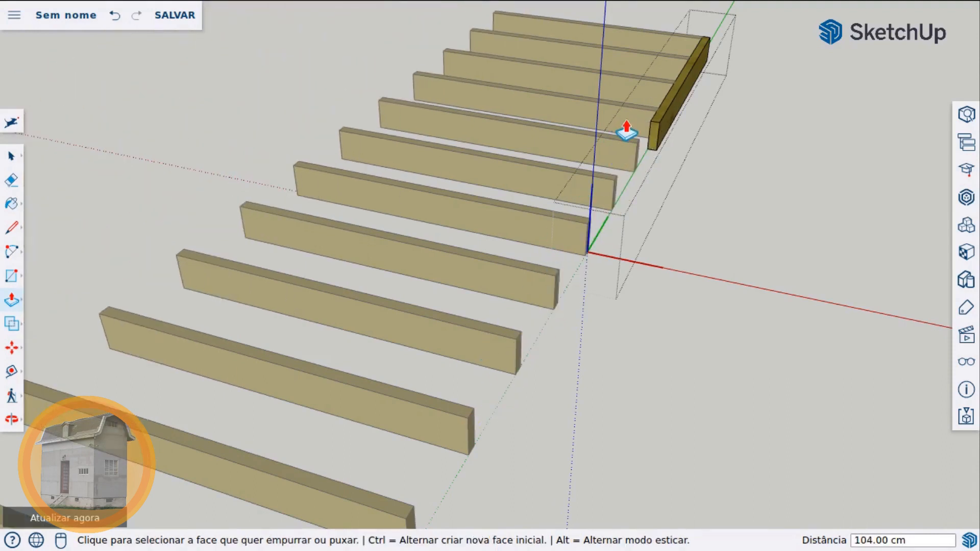
pyautogui.moveTo(623, 136); pyautogui.dragTo(315, 290, button='middle')
pyautogui.press('space')
pyautogui.click(315, 289)
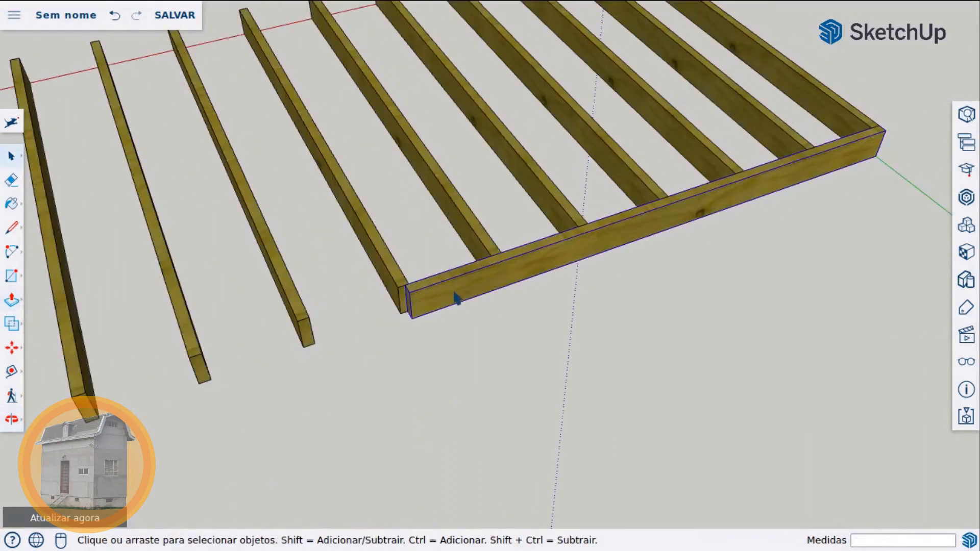
# - Make the front rim beam unique with Tornar único so its copies stay unchanged
pyautogui.rightClick(455, 297)
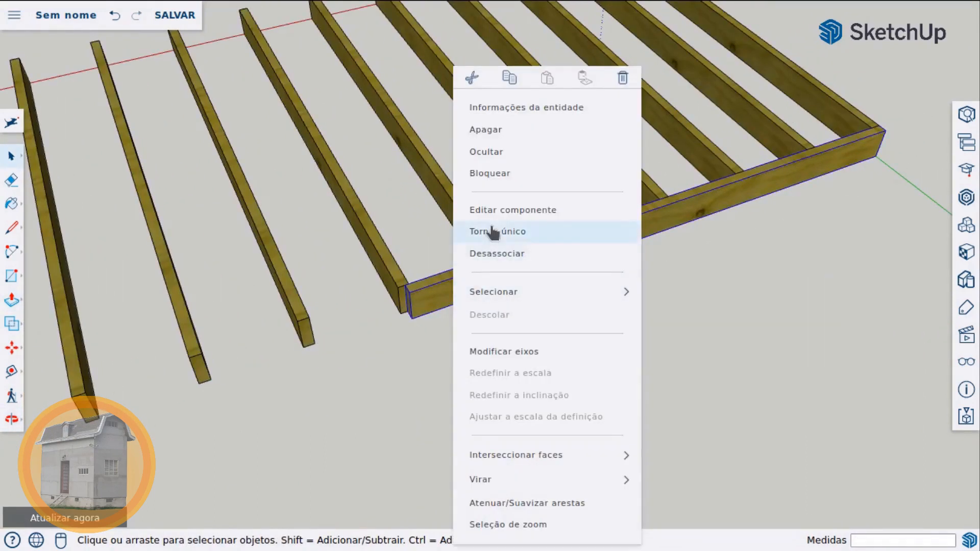
pyautogui.click(492, 232)
pyautogui.moveTo(495, 231); pyautogui.dragTo(652, 142, button='middle')
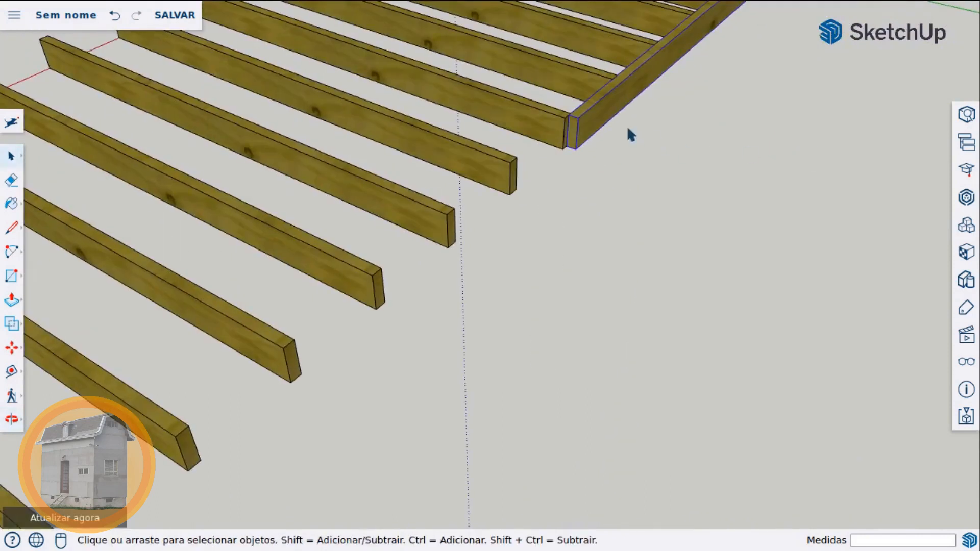
# - Edit the rim beam and Push/Pull its end face outward along the joist ends
pyautogui.doubleClick(598, 132)
pyautogui.press('p')
pyautogui.click(572, 145)
pyautogui.click(303, 368)
pyautogui.keyDown('shift'); pyautogui.moveTo(305, 367); pyautogui.dragTo(647, 188, button='middle'); pyautogui.keyUp('shift')
pyautogui.keyDown('shift'); pyautogui.moveTo(379, 410); pyautogui.dragTo(683, 53, button='middle'); pyautogui.keyUp('shift')
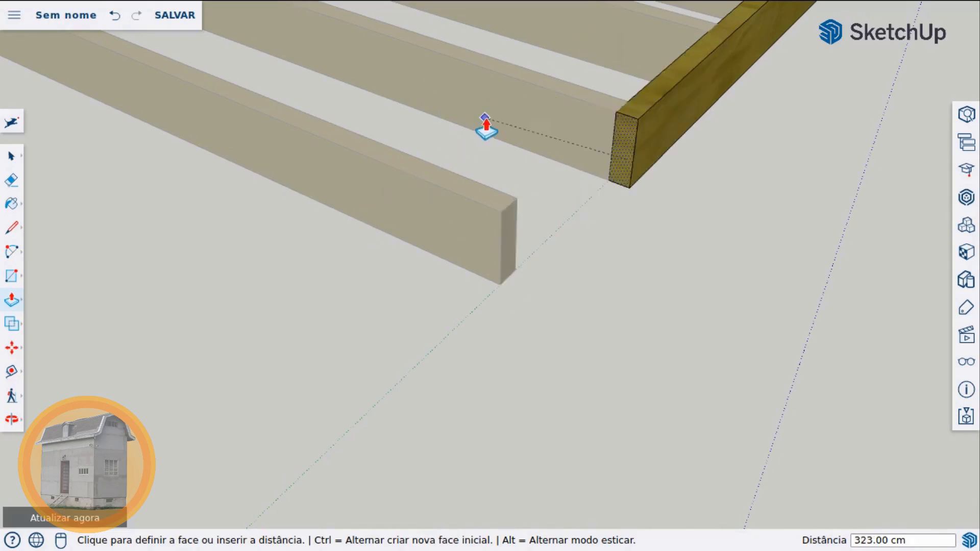
# - Fix the rim beam's extension at 360 cm and exit the beam's editing
pyautogui.click(377, 182)
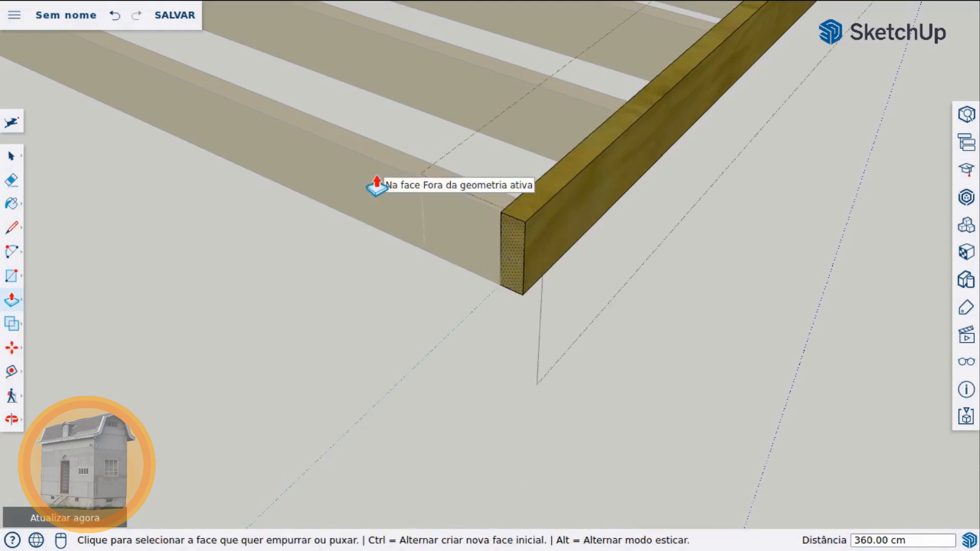
pyautogui.press('space')
pyautogui.click(400, 212)
pyautogui.moveTo(429, 239); pyautogui.dragTo(683, 325, button='middle')
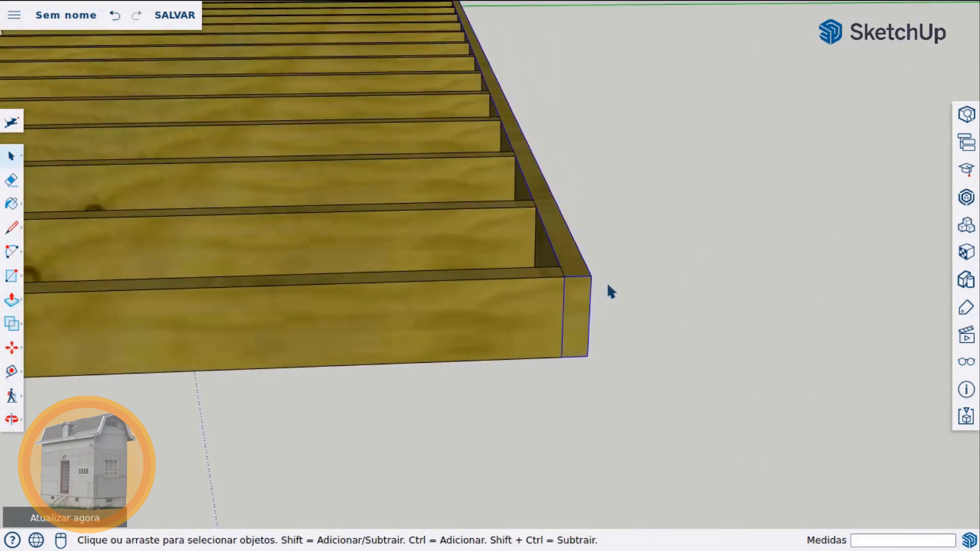
# - Move the rim beam about 4.59 cm from its corner to line up with the frame corner
pyautogui.press('m')
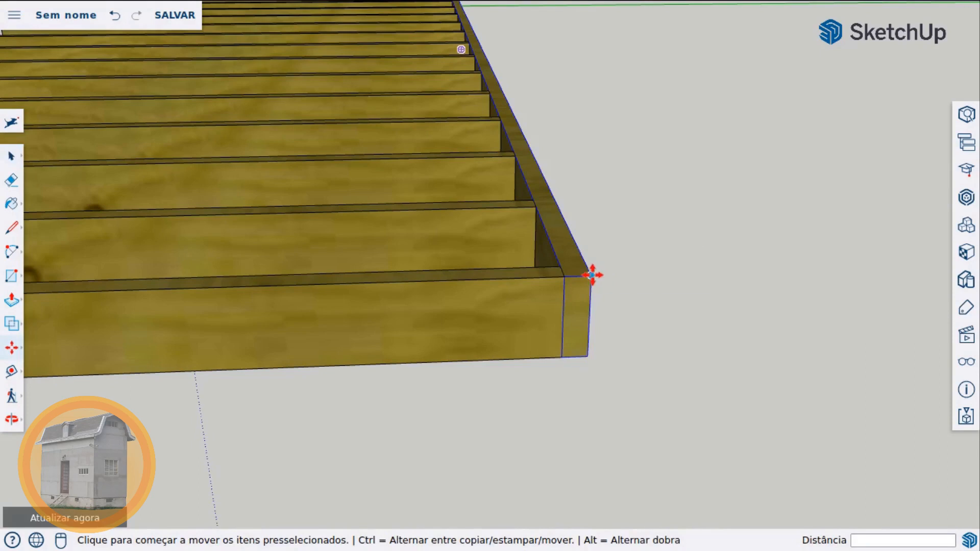
pyautogui.click(592, 275)
pyautogui.click(562, 278)
pyautogui.moveTo(464, 273); pyautogui.dragTo(283, 344, button='middle')
pyautogui.press('space')
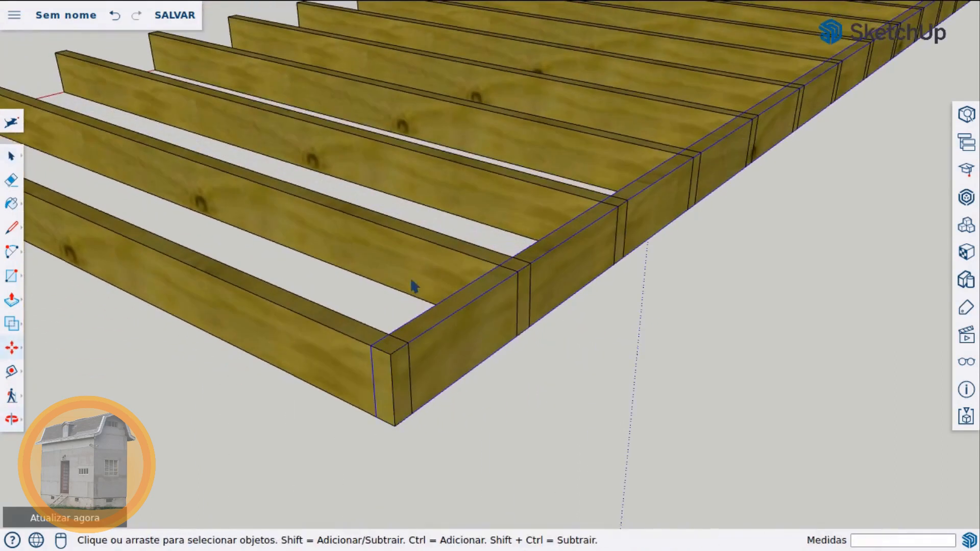
pyautogui.doubleClick(328, 360)
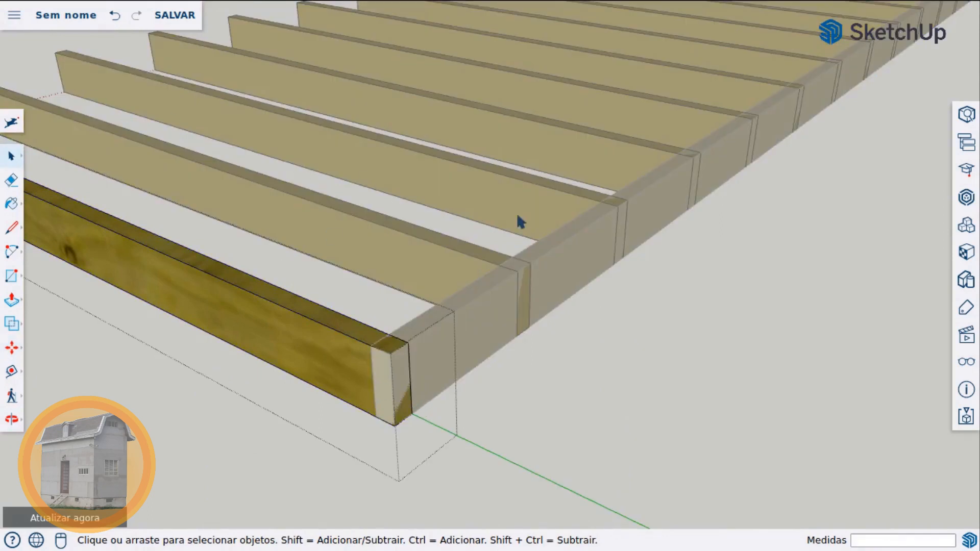
# - Open the end joist and Push/Pull its end face out 4.50 cm to the rim beam's outer face
pyautogui.click(497, 346)
pyautogui.doubleClick(317, 366)
pyautogui.click(509, 212)
pyautogui.doubleClick(514, 212)
pyautogui.scroll(3, 582, 237)
pyautogui.moveTo(579, 233); pyautogui.dragTo(495, 246, button='middle')
pyautogui.scroll(-3, 525, 243)
pyautogui.press('p')
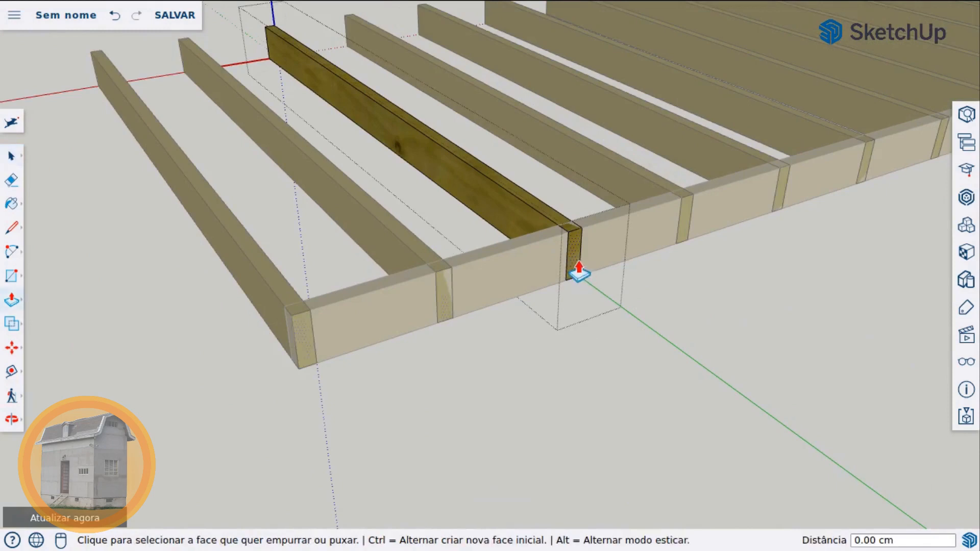
pyautogui.click(575, 265)
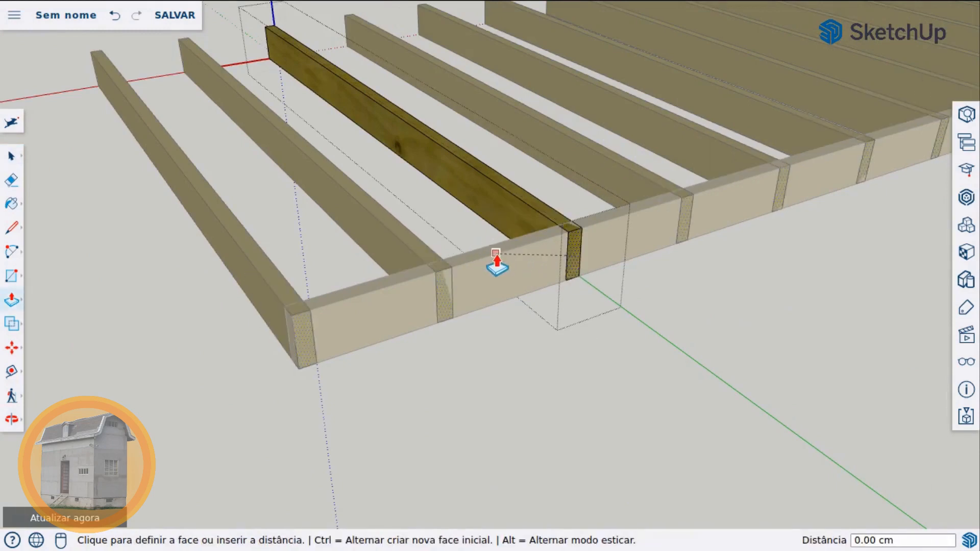
pyautogui.click(489, 250)
# - Exit the joist's editing and turn the view around the joist frame
pyautogui.moveTo(384, 275); pyautogui.dragTo(675, 269, button='middle')
pyautogui.press('space')
pyautogui.click(653, 275)
pyautogui.scroll(-3, 653, 274)
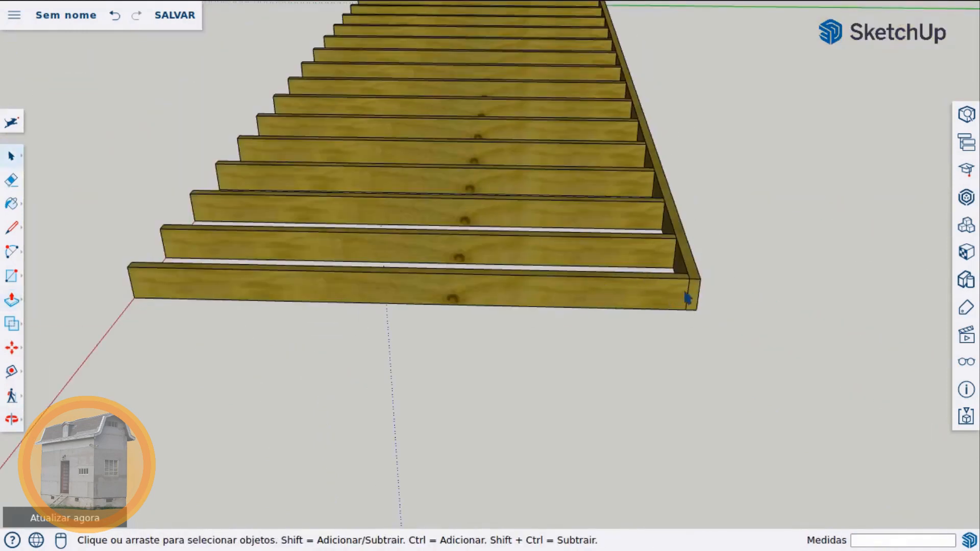
pyautogui.moveTo(629, 302); pyautogui.dragTo(745, 380, button='middle')
pyautogui.scroll(3, 801, 376)
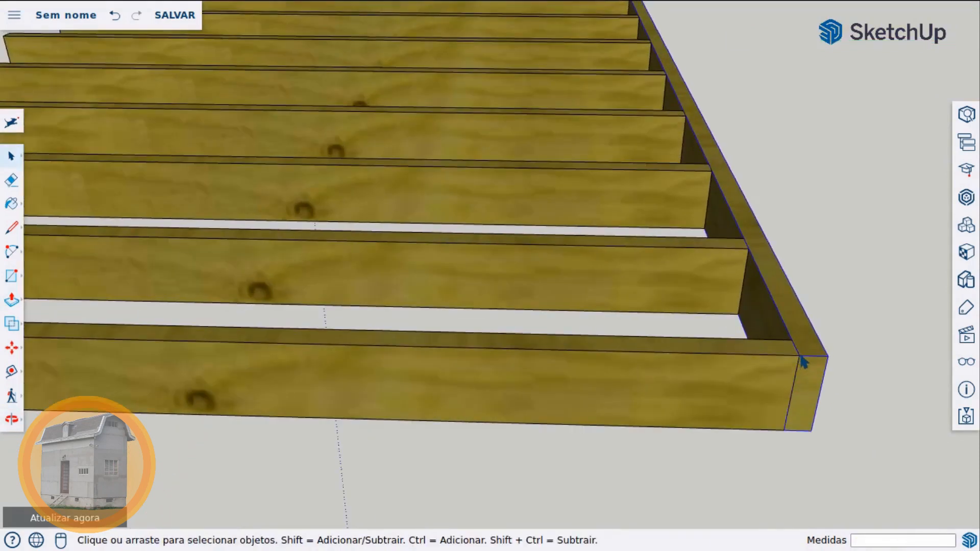
# - Copy the side rim beam with Move and Ctrl onto the far joist ends, 235.50 cm away
pyautogui.press('m')
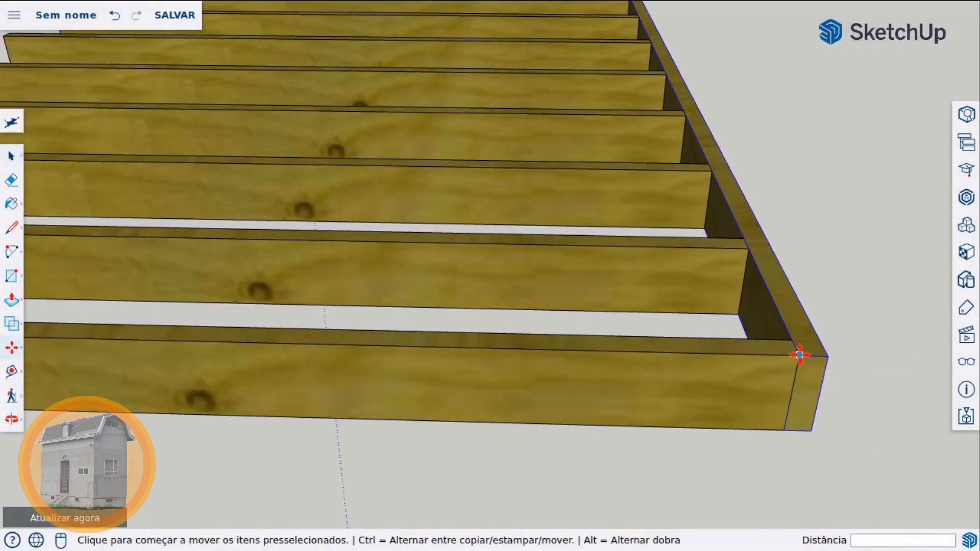
pyautogui.click(800, 354)
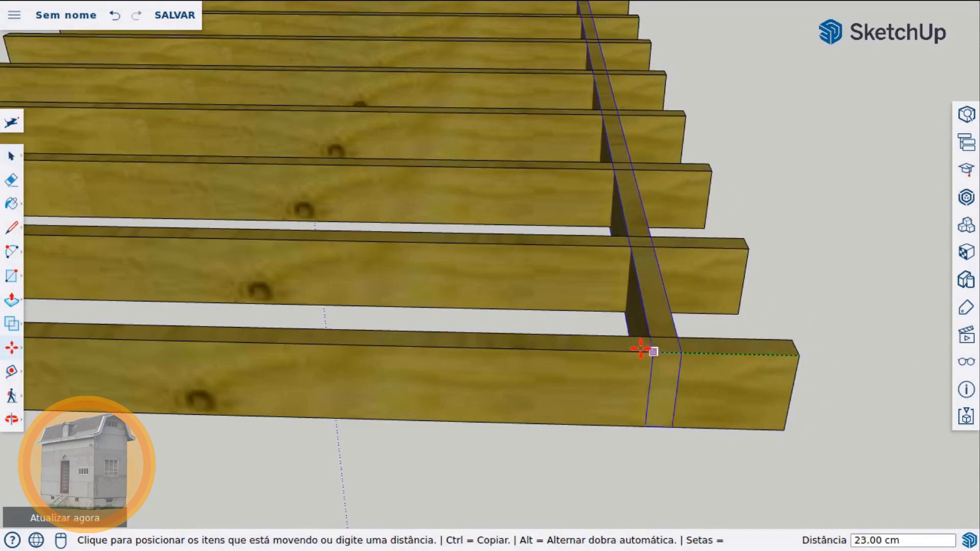
pyautogui.moveTo(184, 343); pyautogui.dragTo(565, 338, button='middle')
pyautogui.moveTo(204, 335); pyautogui.dragTo(591, 350, button='middle')
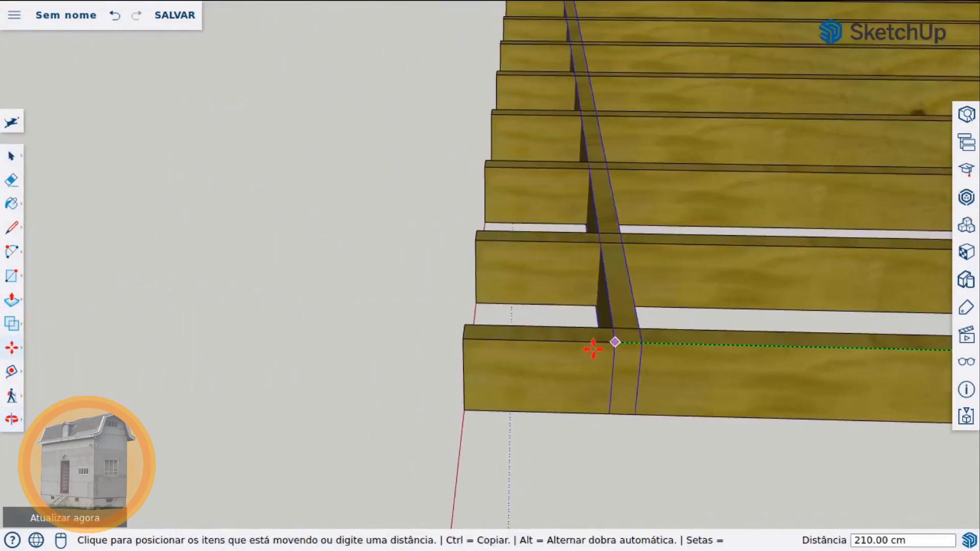
pyautogui.moveTo(498, 350); pyautogui.dragTo(643, 349, button='middle')
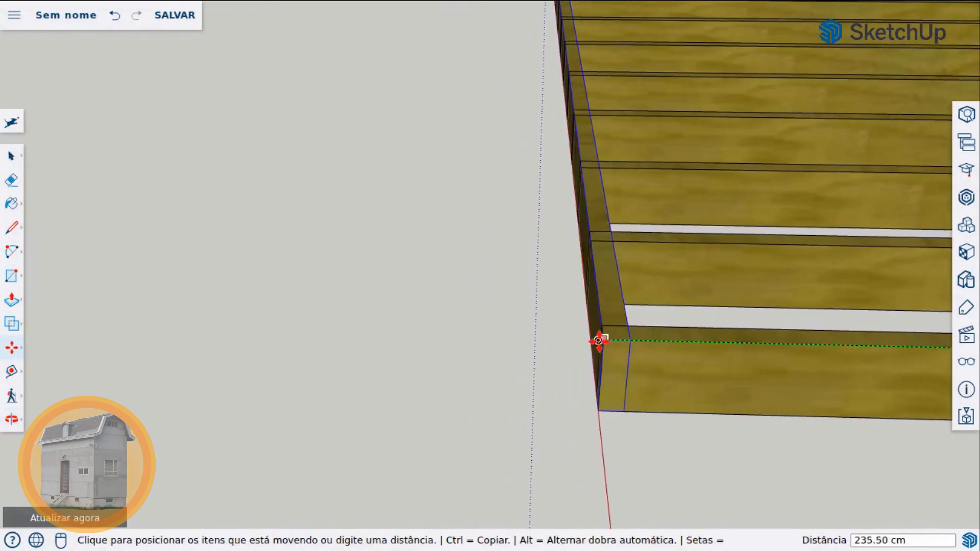
pyautogui.press('ctrl')
pyautogui.moveTo(581, 333); pyautogui.dragTo(882, 137, button='middle')
pyautogui.moveTo(245, 286); pyautogui.dragTo(499, 308, button='middle')
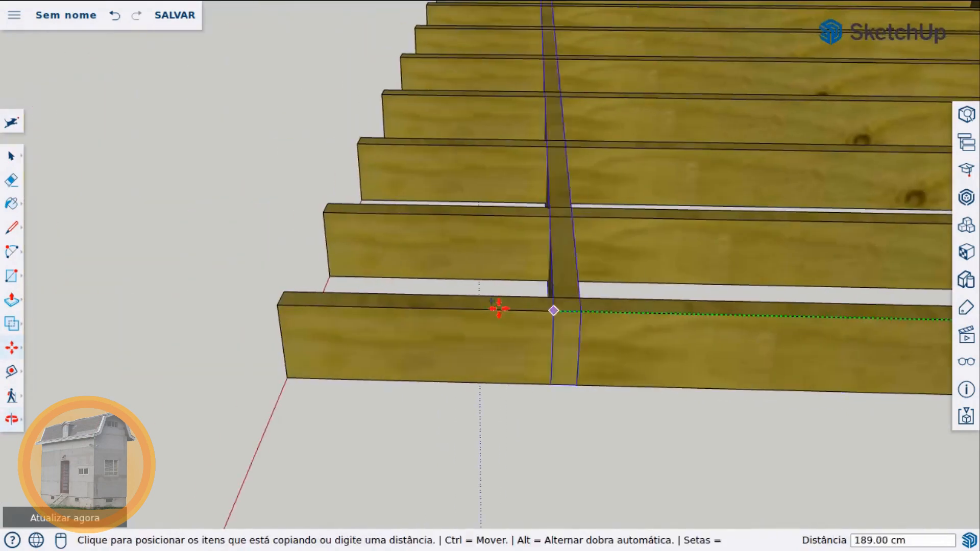
pyautogui.click(278, 305)
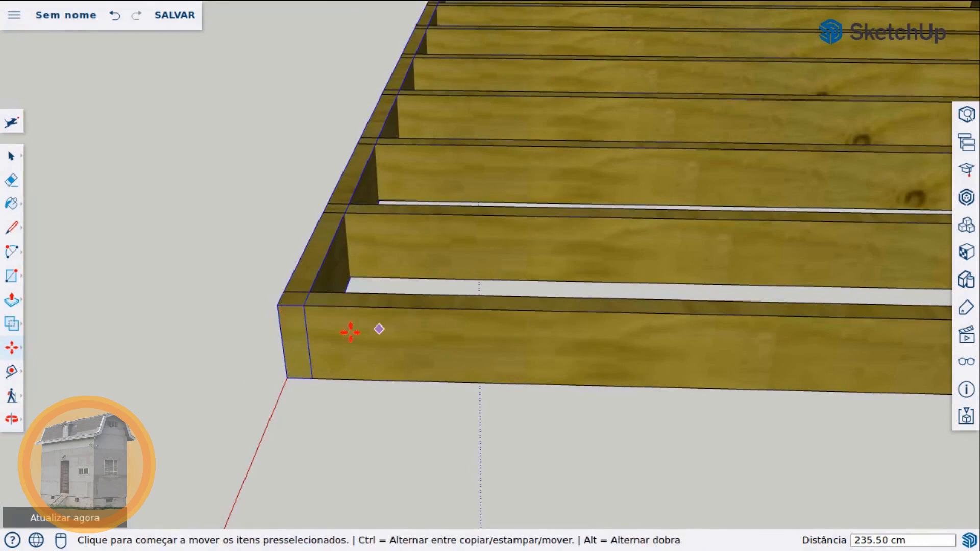
pyautogui.moveTo(345, 332); pyautogui.dragTo(579, 334, button='middle')
pyautogui.moveTo(606, 277); pyautogui.dragTo(619, 316, button='middle')
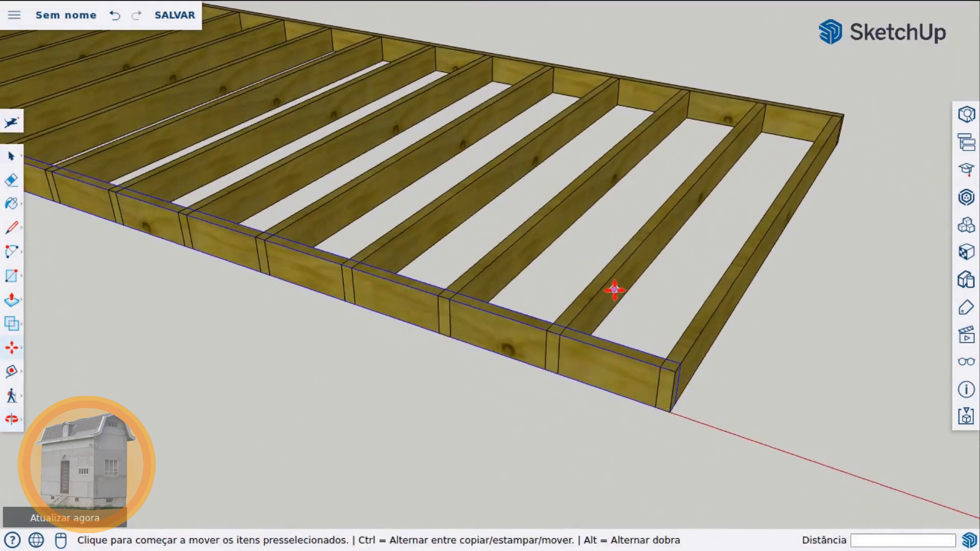
pyautogui.press('space')
pyautogui.doubleClick(613, 296)
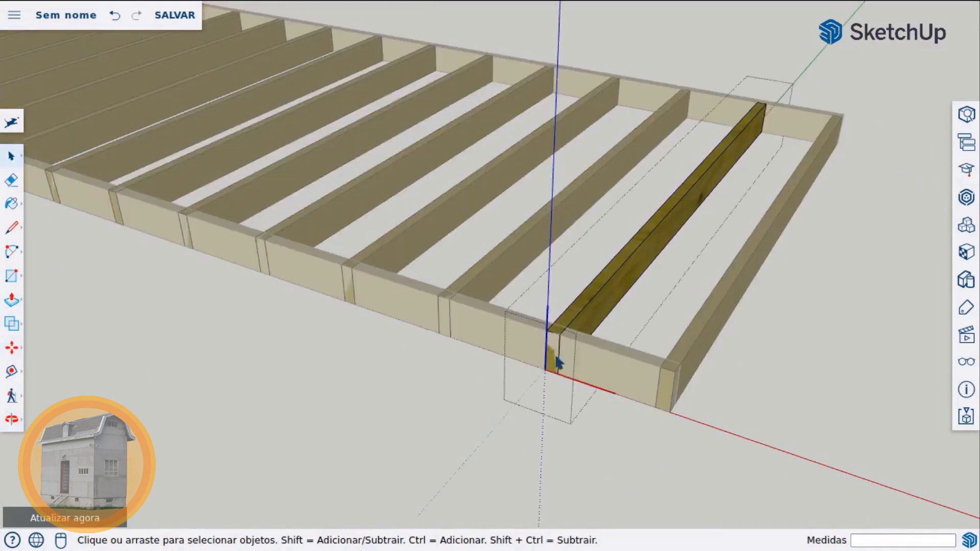
pyautogui.scroll(2, 557, 363)
pyautogui.press('p')
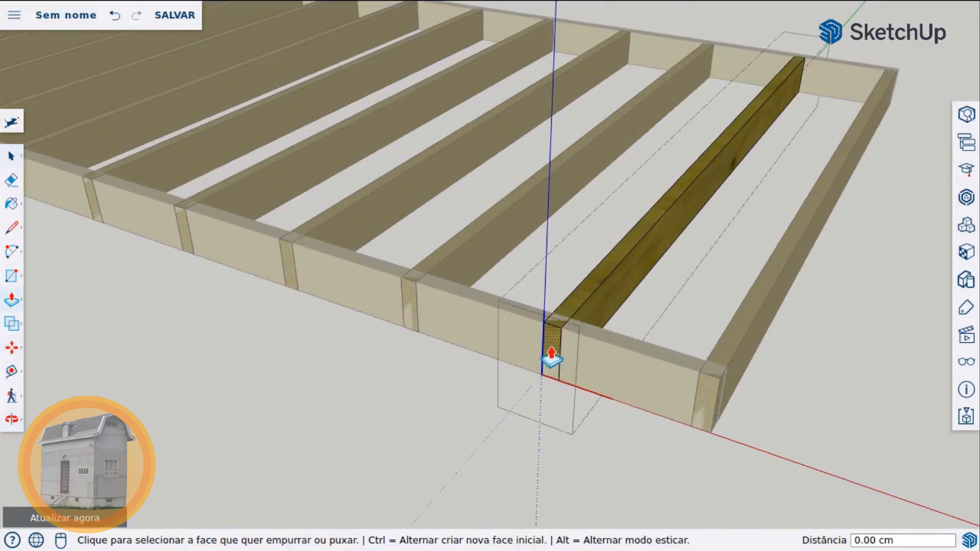
pyautogui.click(550, 357)
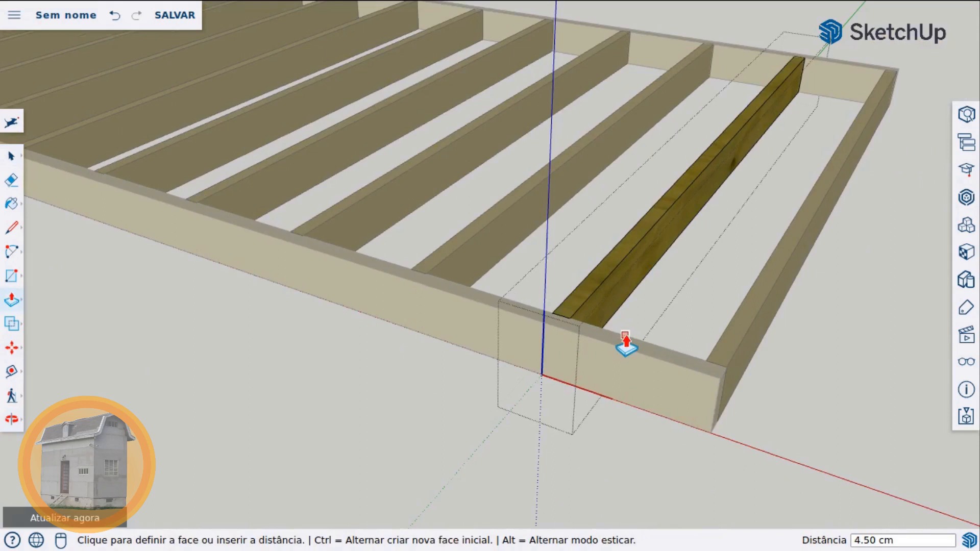
pyautogui.click(625, 342)
pyautogui.press('space')
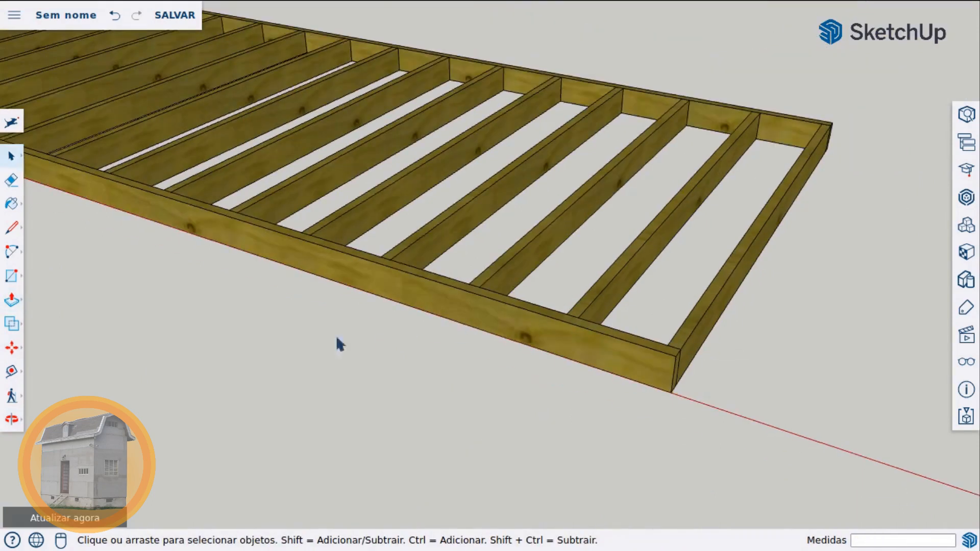
pyautogui.moveTo(335, 337); pyautogui.dragTo(708, 359, button='middle')
pyautogui.scroll(-3, 545, 373)
pyautogui.scroll(-1, 708, 358)
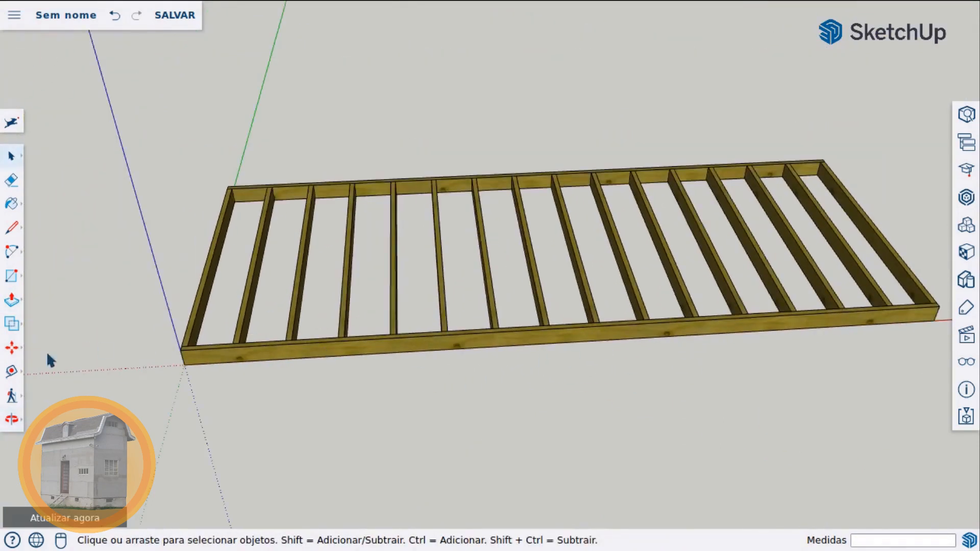
pyautogui.click(11, 372)
pyautogui.click(196, 294)
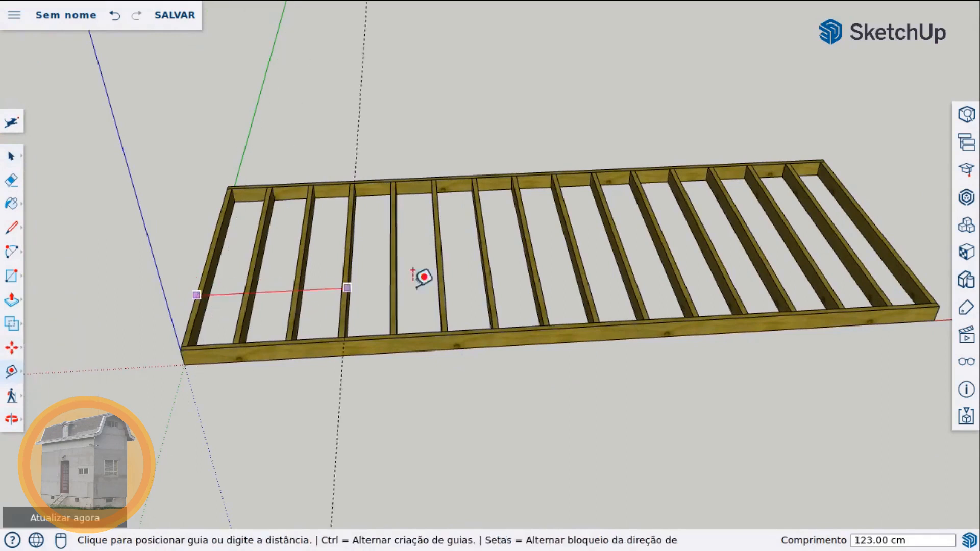
pyautogui.click(880, 228)
pyautogui.click(650, 153)
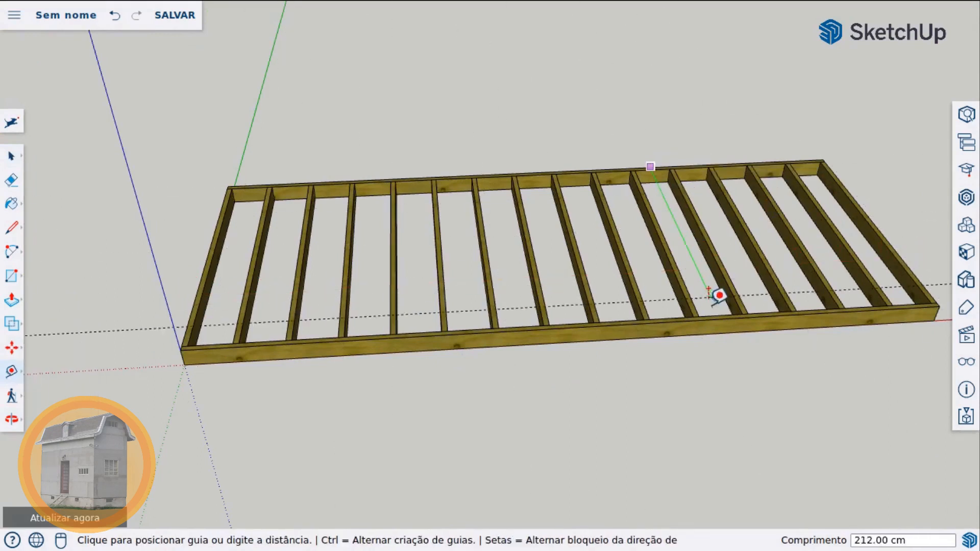
pyautogui.press('space')
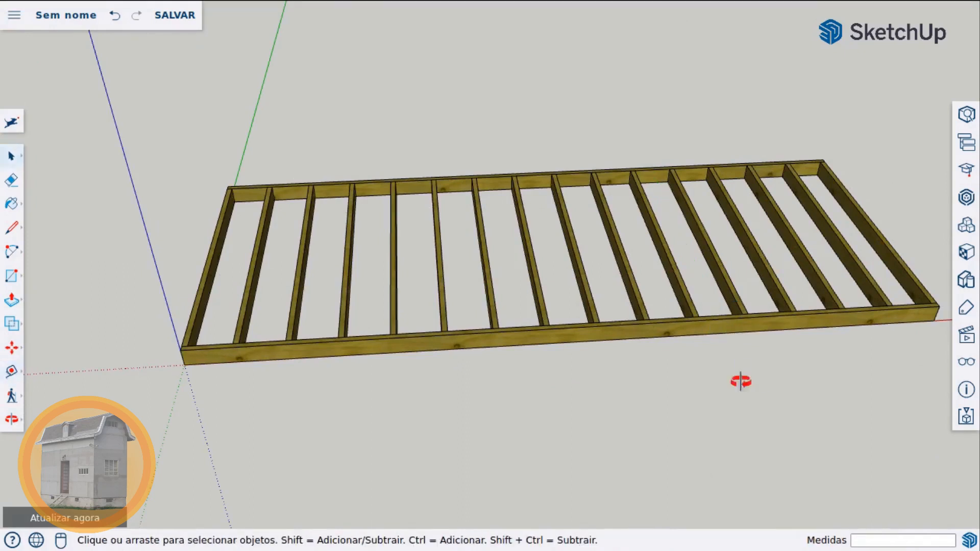
# - View the joist frame from higher and closer, then pick the Rectangle tool
pyautogui.moveTo(739, 381); pyautogui.dragTo(338, 301, button='middle')
pyautogui.keyDown('shift'); pyautogui.moveTo(586, 301); pyautogui.dragTo(645, 265, button='middle'); pyautogui.keyUp('shift')
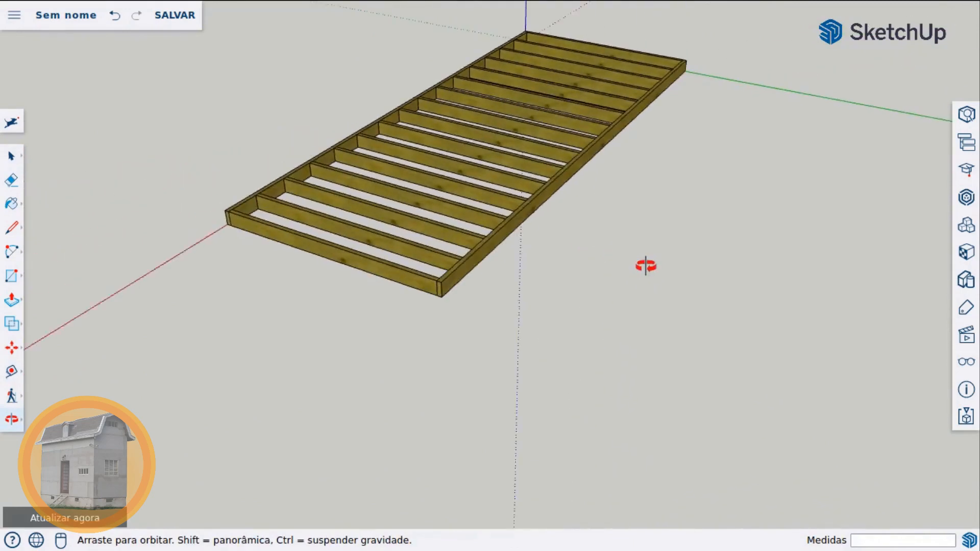
pyautogui.moveTo(528, 293); pyautogui.dragTo(240, 346, button='middle')
pyautogui.keyDown('shift'); pyautogui.moveTo(409, 324); pyautogui.dragTo(462, 263, button='middle'); pyautogui.keyUp('shift')
pyautogui.click(12, 276)
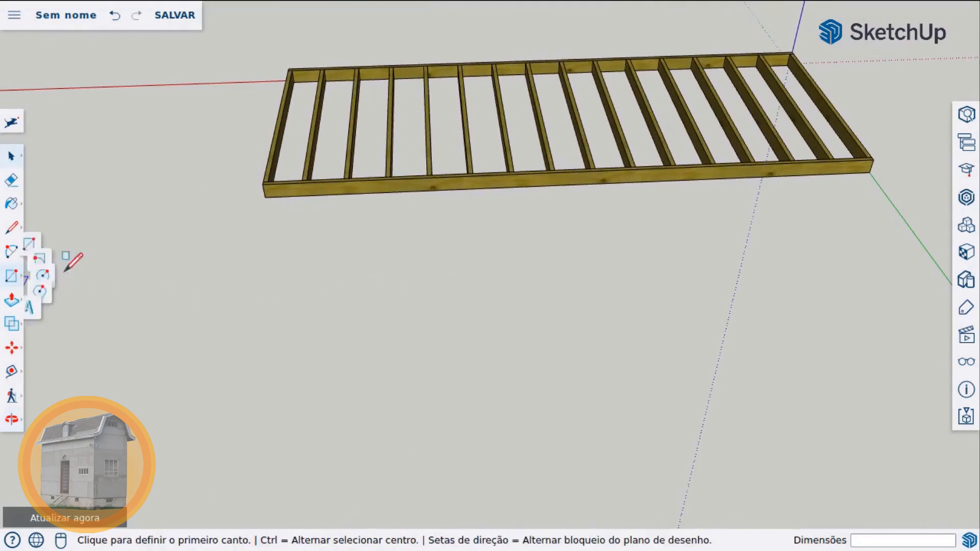
# - Draw a ground rectangle beside the frame and size it to 240,120 cm
pyautogui.click(312, 256)
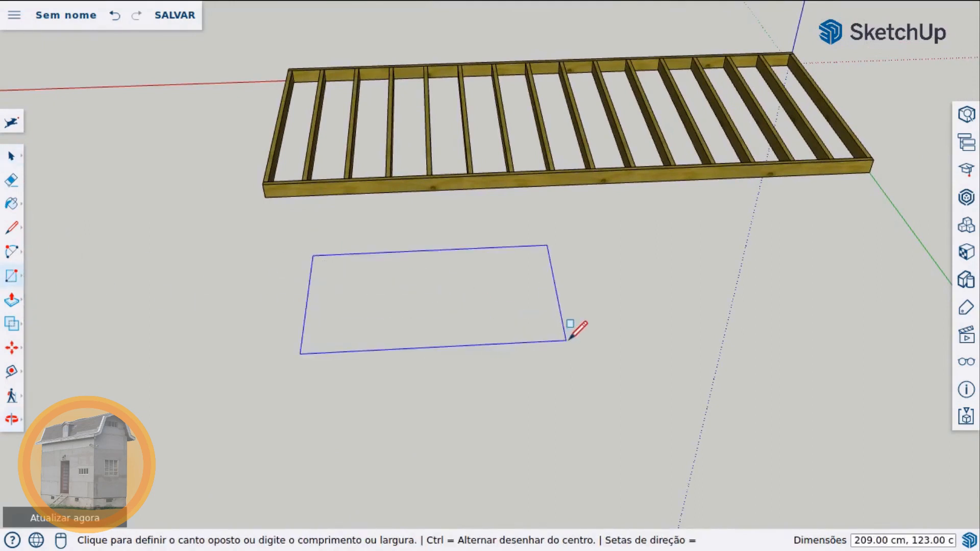
pyautogui.click(566, 341)
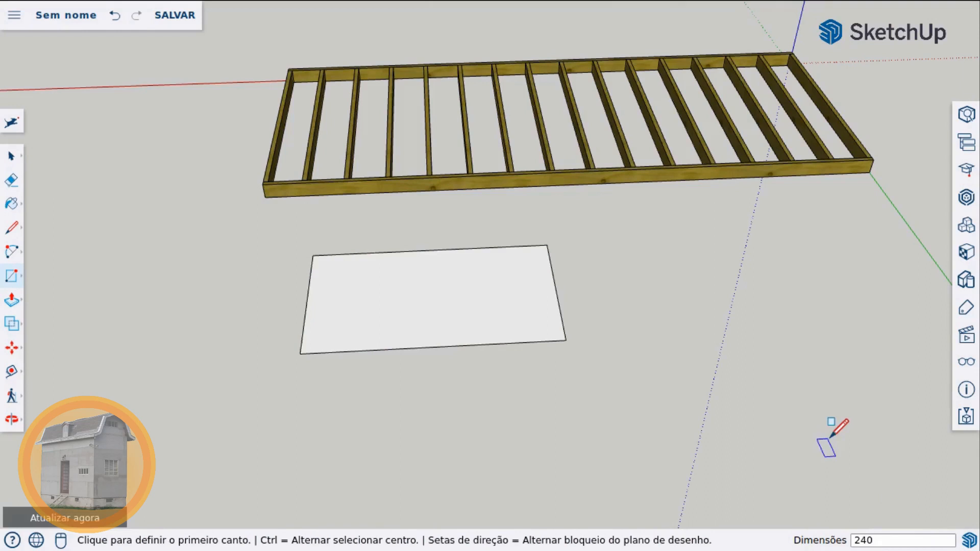
pyautogui.press('Return')
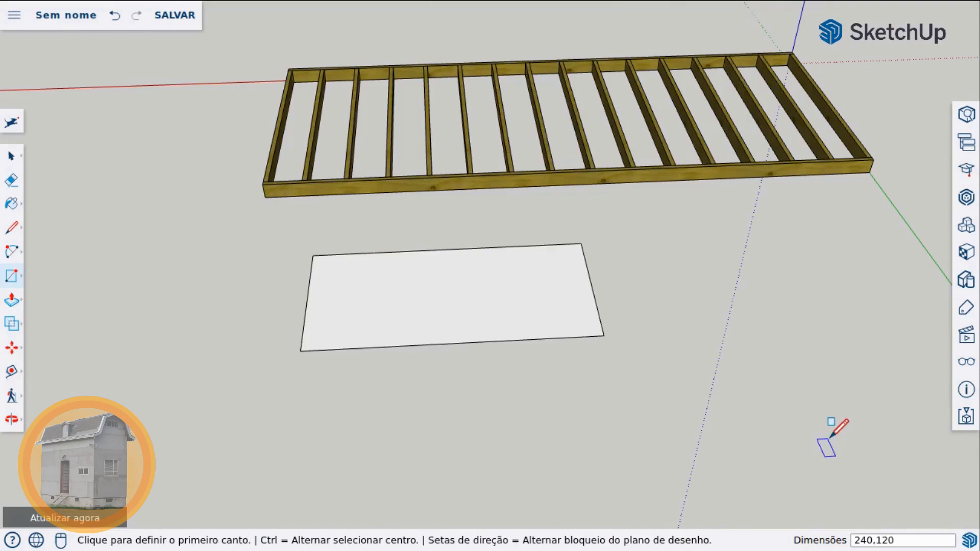
pyautogui.press('space')
# - Turn the view toward the new rectangle and select its face
pyautogui.moveTo(362, 391); pyautogui.dragTo(538, 321, button='middle')
pyautogui.scroll(3, 537, 315)
pyautogui.click(532, 306)
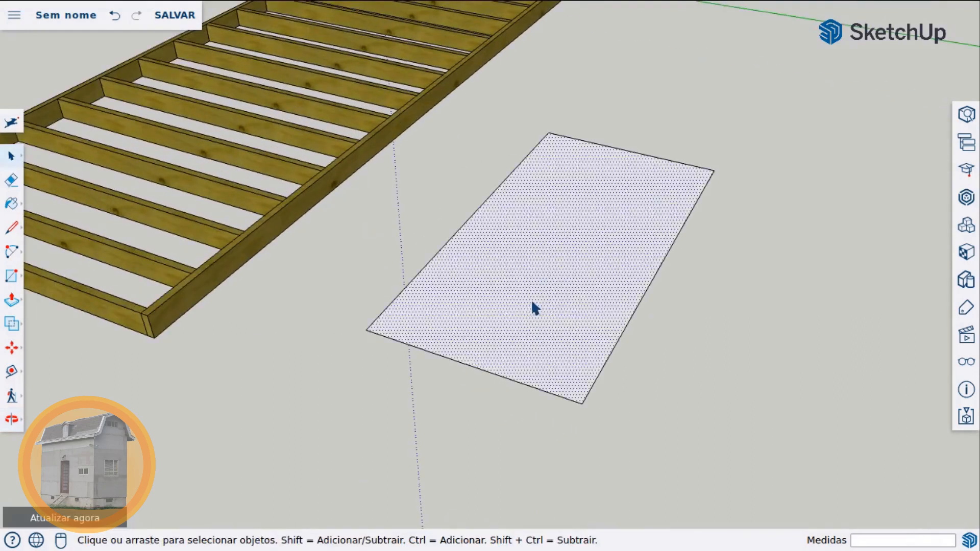
pyautogui.moveTo(677, 329); pyautogui.dragTo(562, 381, button='middle')
pyautogui.click(580, 369)
pyautogui.click(514, 339)
pyautogui.click(589, 406)
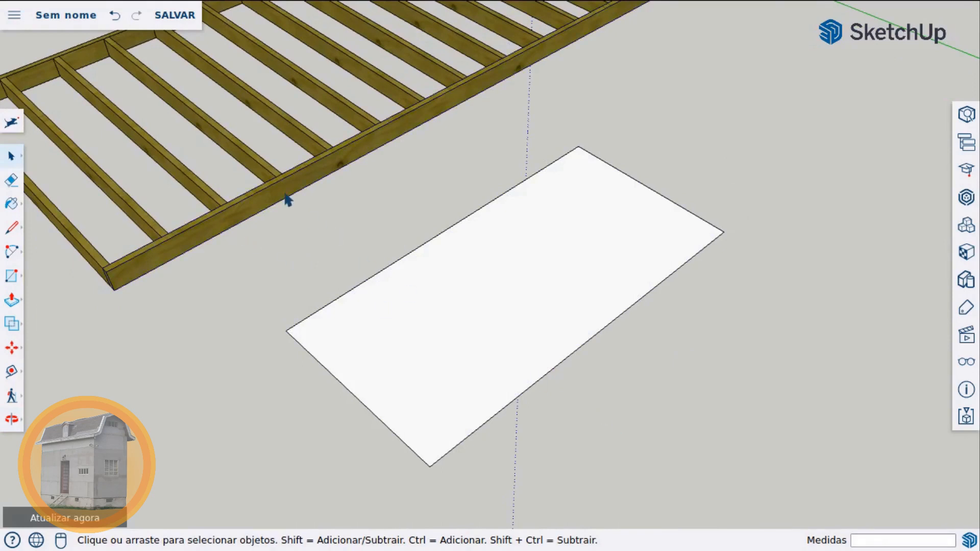
# - Make the rectangle face a component named chapaosb
pyautogui.click(487, 345)
pyautogui.press('g')
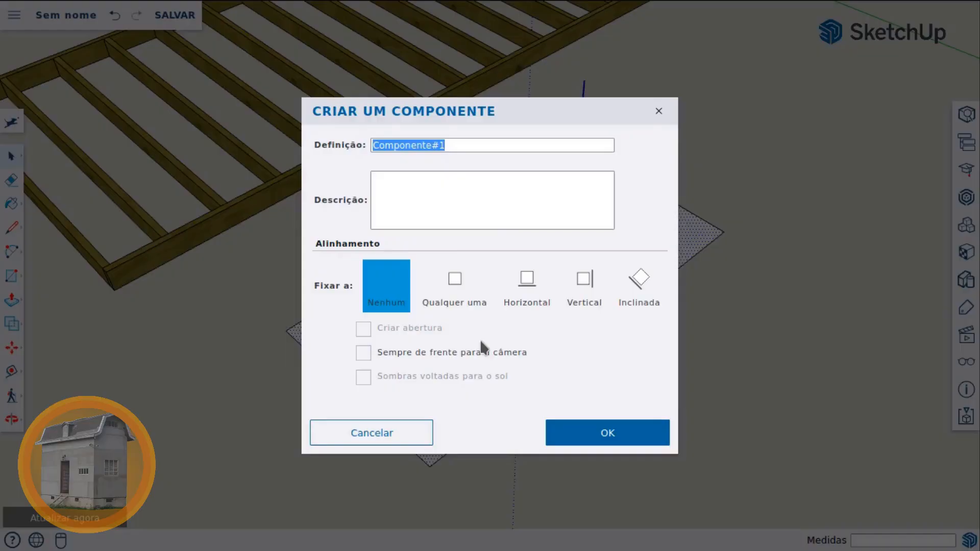
pyautogui.click(462, 148)
pyautogui.moveTo(418, 145); pyautogui.dragTo(335, 146)
pyautogui.write('chapaosb')
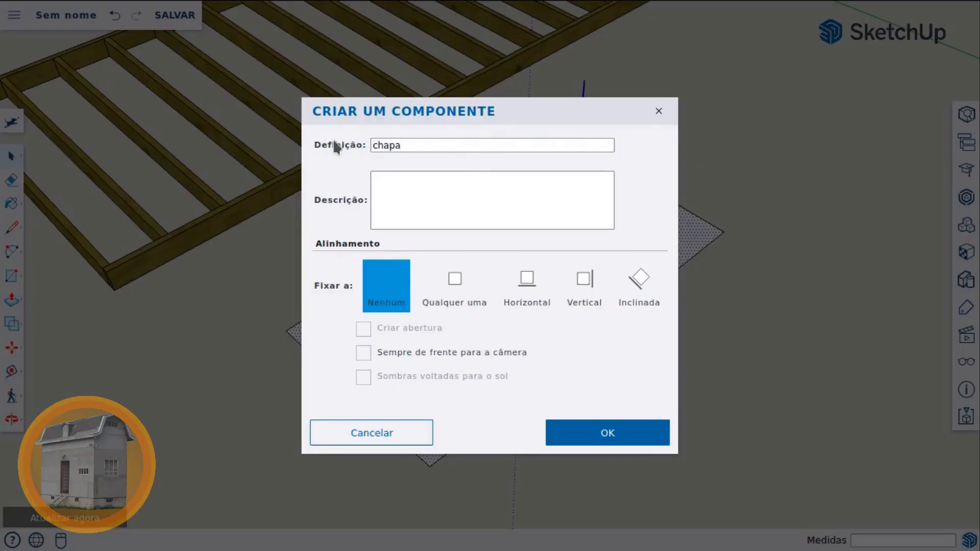
pyautogui.click(606, 435)
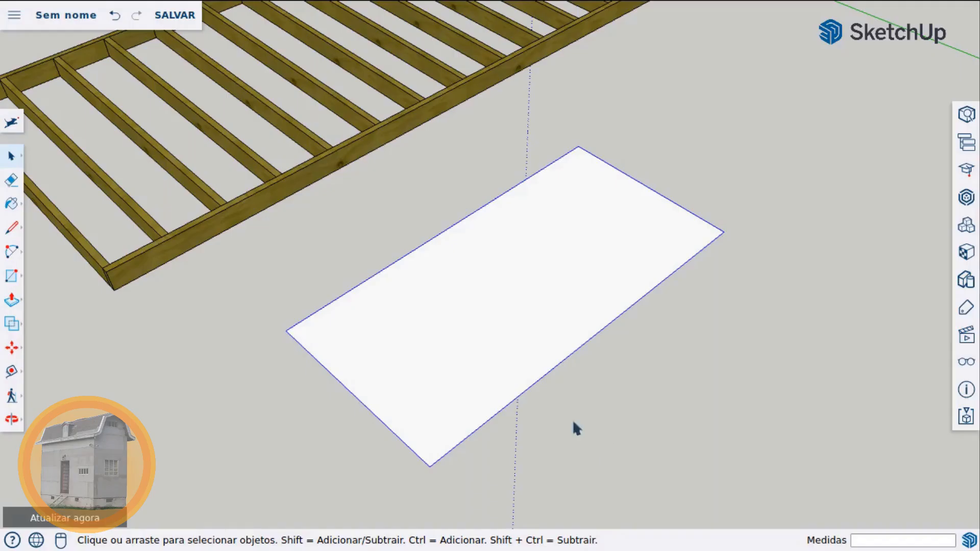
# - Reorient the view and open the chapaosb component for editing
pyautogui.moveTo(573, 427); pyautogui.dragTo(623, 261, button='middle')
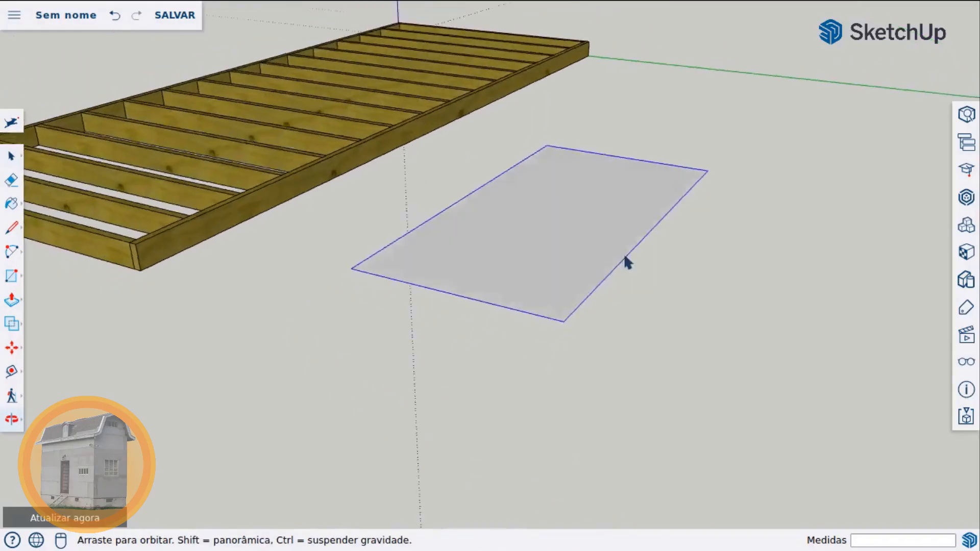
pyautogui.scroll(6, 560, 287)
pyautogui.moveTo(578, 300); pyautogui.dragTo(555, 331, button='middle')
pyautogui.scroll(-5, 558, 337)
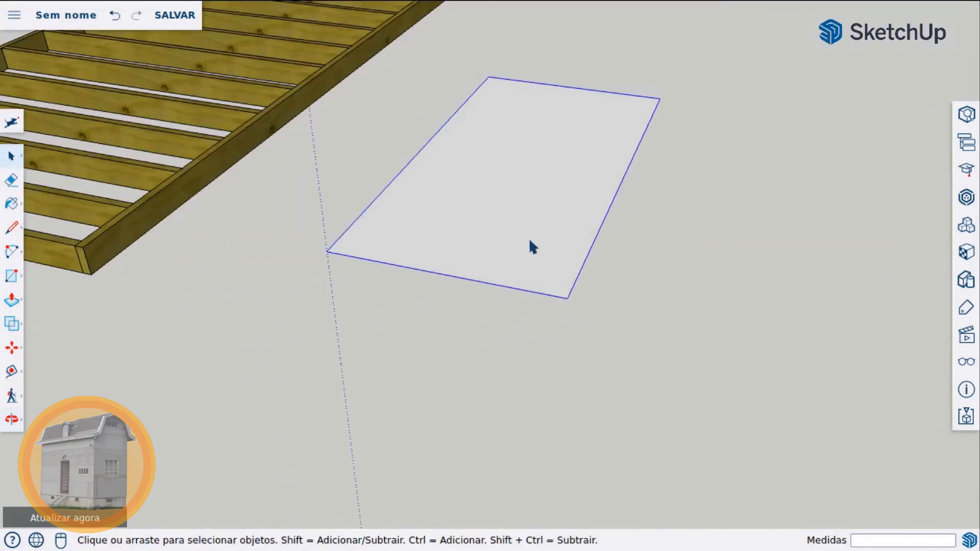
pyautogui.doubleClick(529, 241)
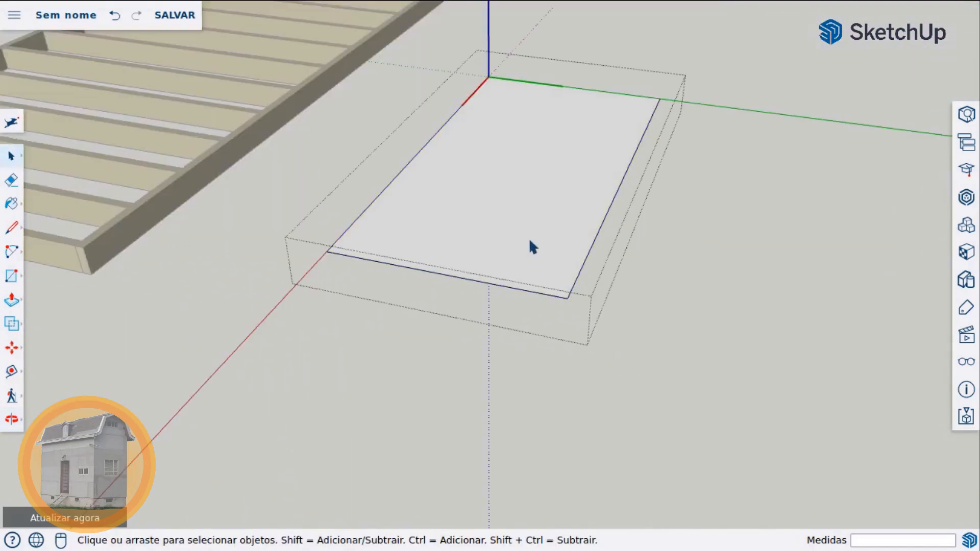
# - Push/Pull the chapaosb face up 1.8 cm into a solid sheet, then leave the component
pyautogui.press('p')
pyautogui.click(528, 260)
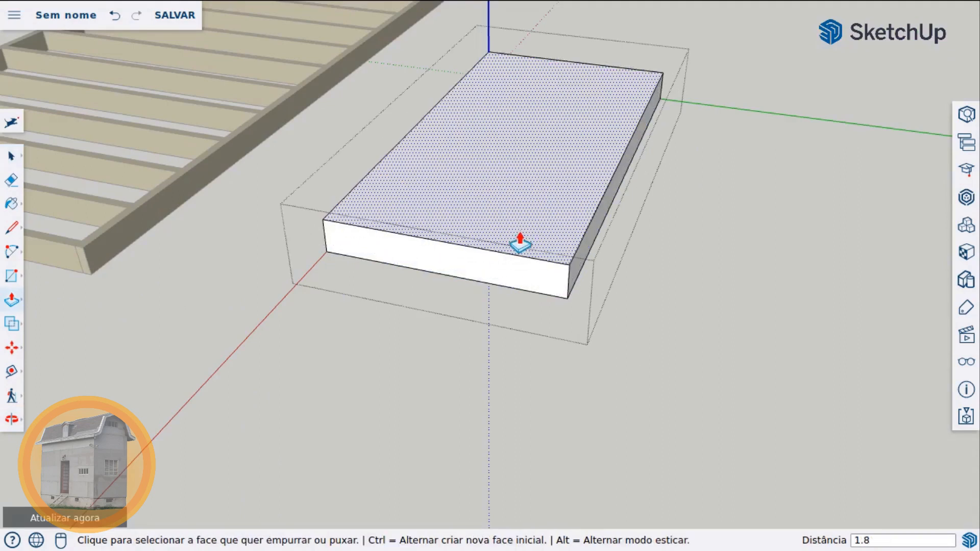
pyautogui.write('1.8')
pyautogui.press('Return')
pyautogui.press('space')
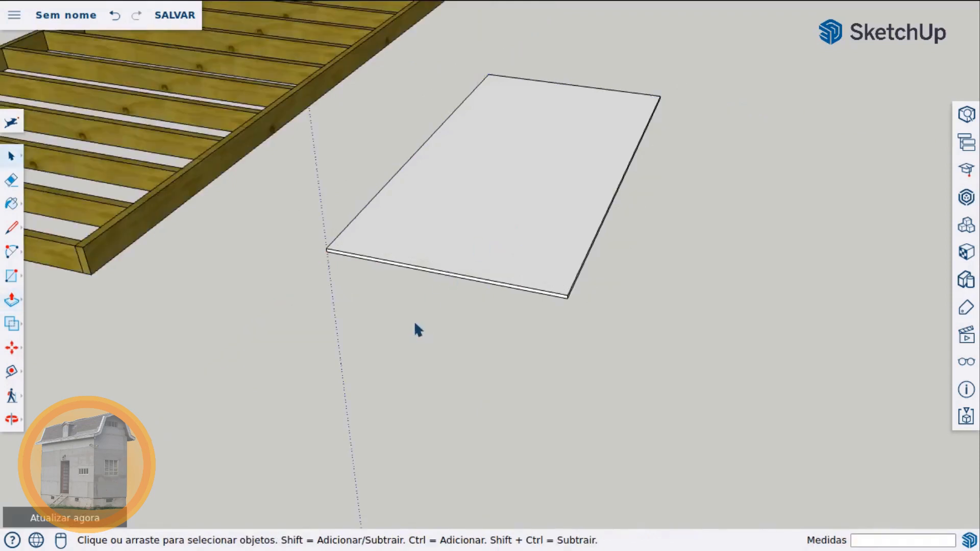
pyautogui.moveTo(414, 320); pyautogui.dragTo(658, 234, button='middle')
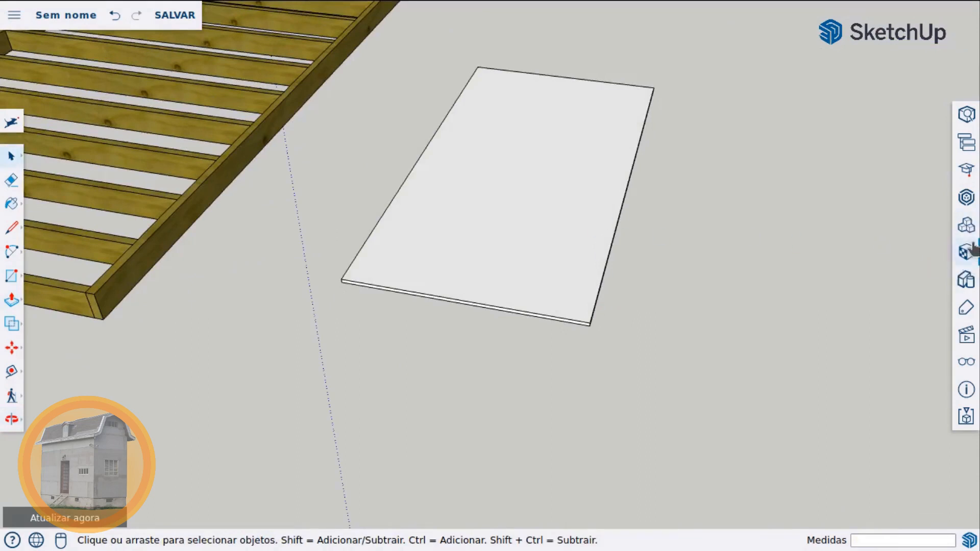
# - Paint the chapaosb plate with the light speckled Madeiras wood material, then close Materials
pyautogui.click(966, 251)
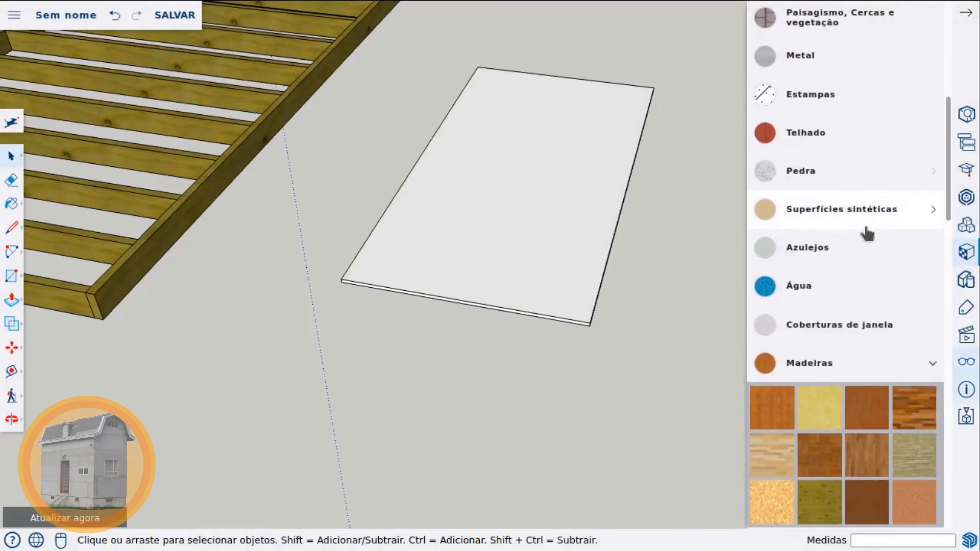
pyautogui.scroll(-3, 842, 295)
pyautogui.click(768, 309)
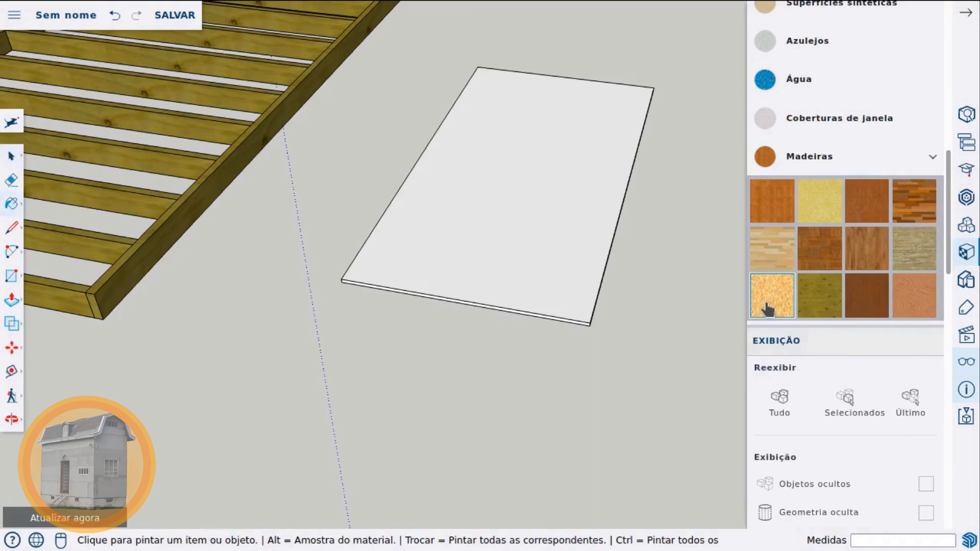
pyautogui.click(529, 276)
pyautogui.scroll(2, 528, 284)
pyautogui.scroll(1, 529, 284)
pyautogui.press('space')
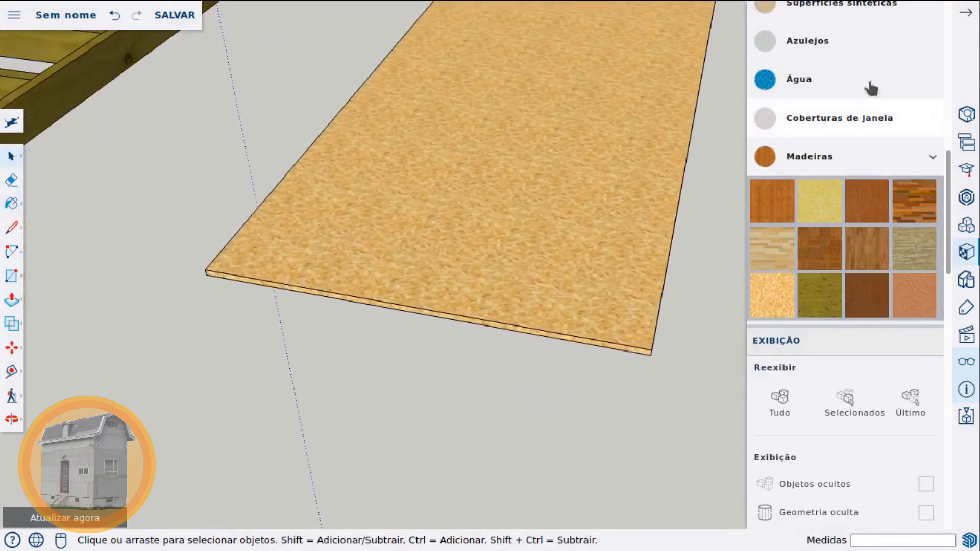
pyautogui.click(966, 12)
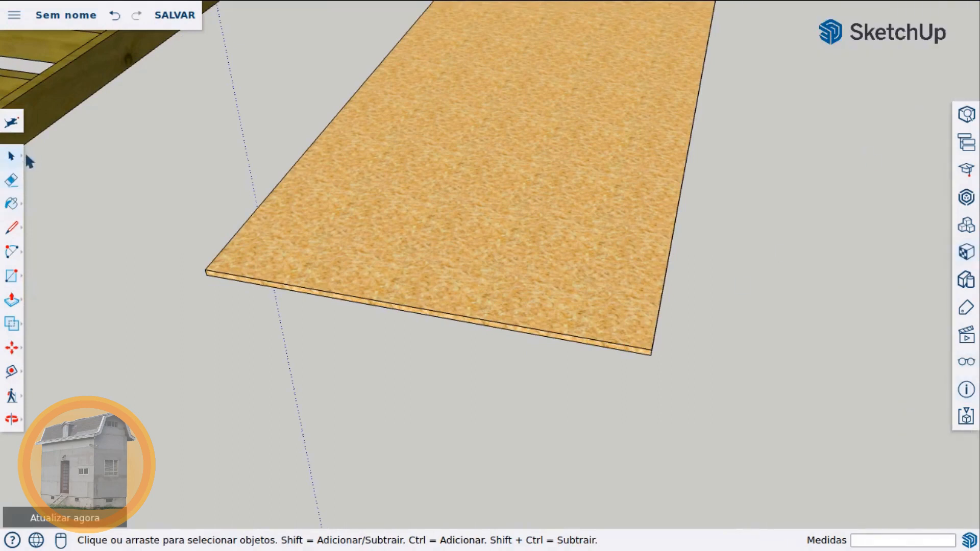
pyautogui.scroll(2, 609, 404)
pyautogui.moveTo(657, 376); pyautogui.dragTo(670, 352, button='middle')
pyautogui.scroll(3, 672, 399)
# - Move the OSB plate by its corner onto the joist frame's top corner
pyautogui.click(660, 383)
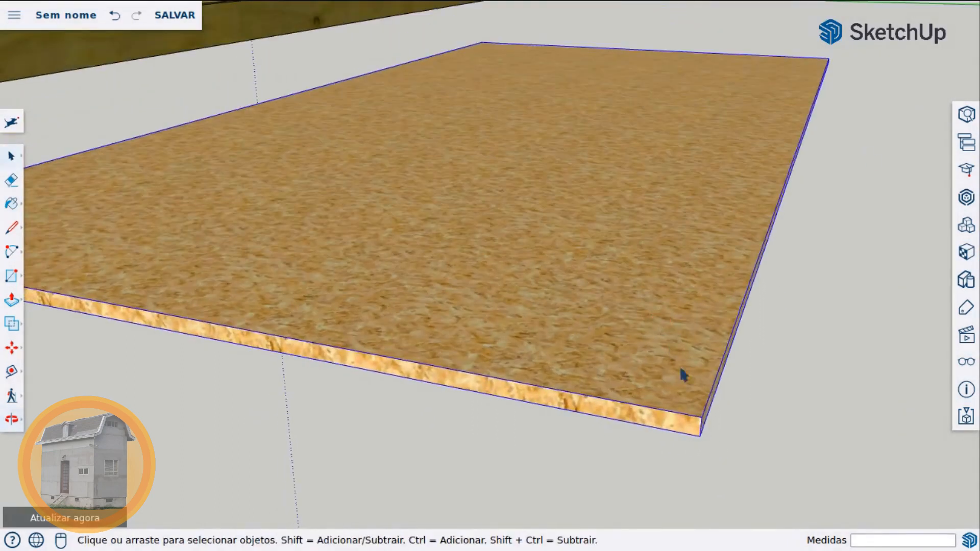
pyautogui.press('m')
pyautogui.click(699, 435)
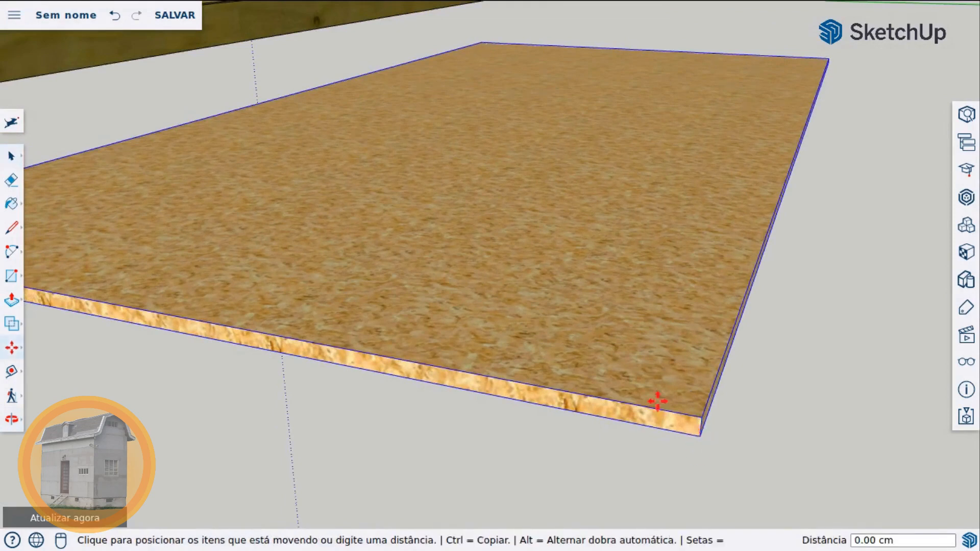
pyautogui.keyDown('shift'); pyautogui.moveTo(123, 183); pyautogui.dragTo(883, 329, button='middle'); pyautogui.keyUp('shift')
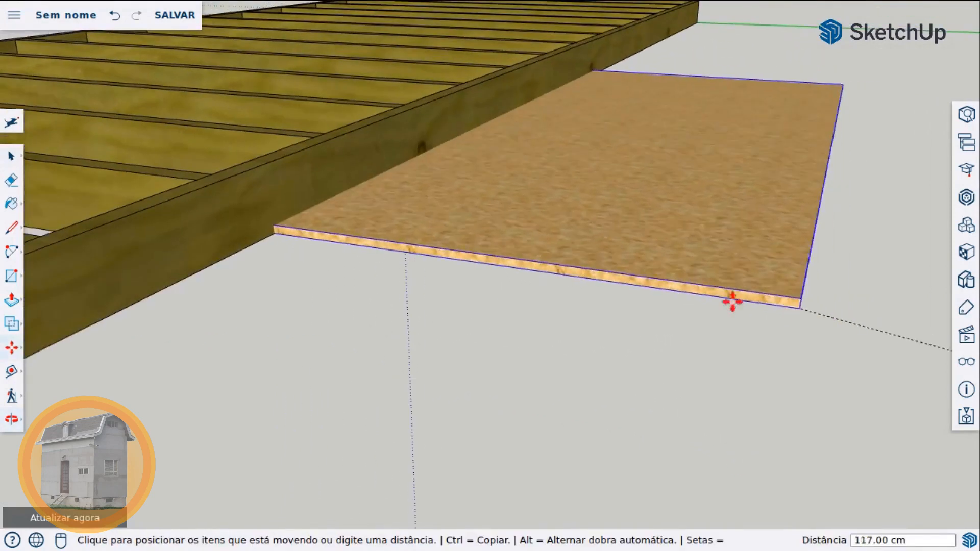
pyautogui.moveTo(280, 416); pyautogui.dragTo(835, 350, button='middle')
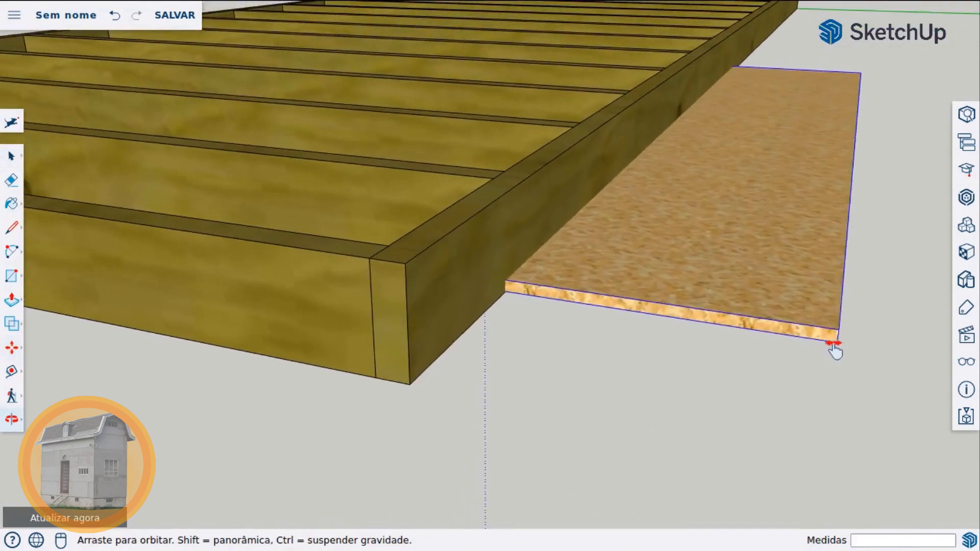
pyautogui.click(404, 263)
pyautogui.moveTo(383, 356); pyautogui.dragTo(606, 421, button='middle')
pyautogui.scroll(-6, 460, 357)
pyautogui.moveTo(321, 346); pyautogui.dragTo(480, 350, button='middle')
pyautogui.scroll(2, 650, 361)
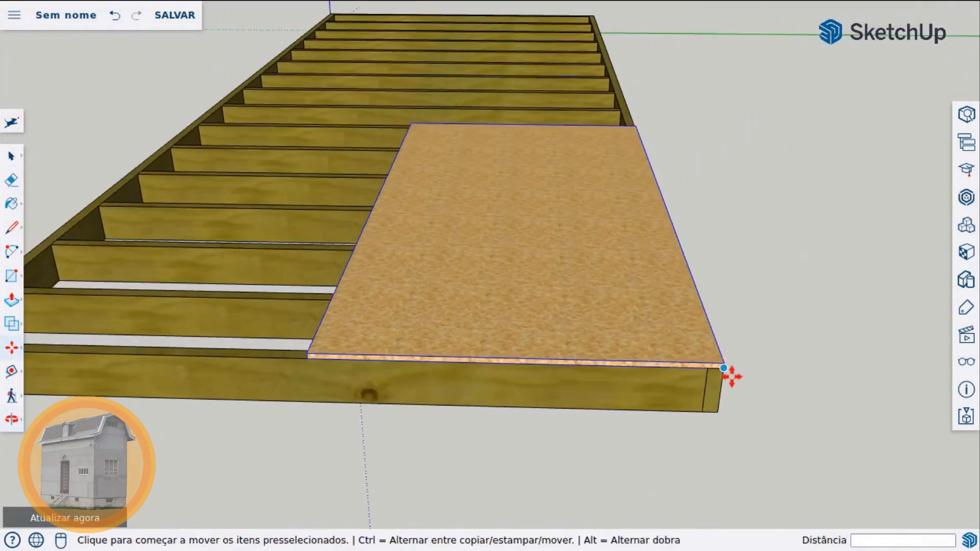
pyautogui.click(724, 362)
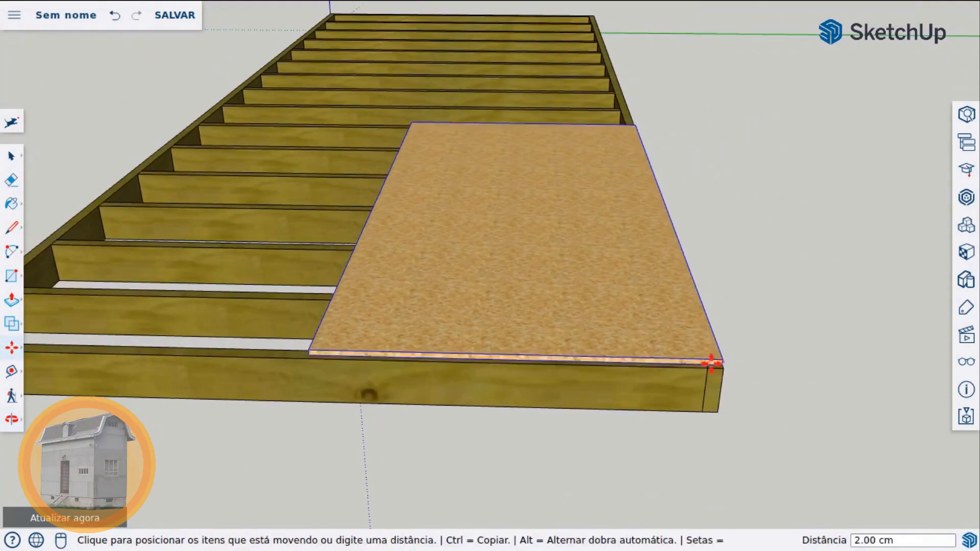
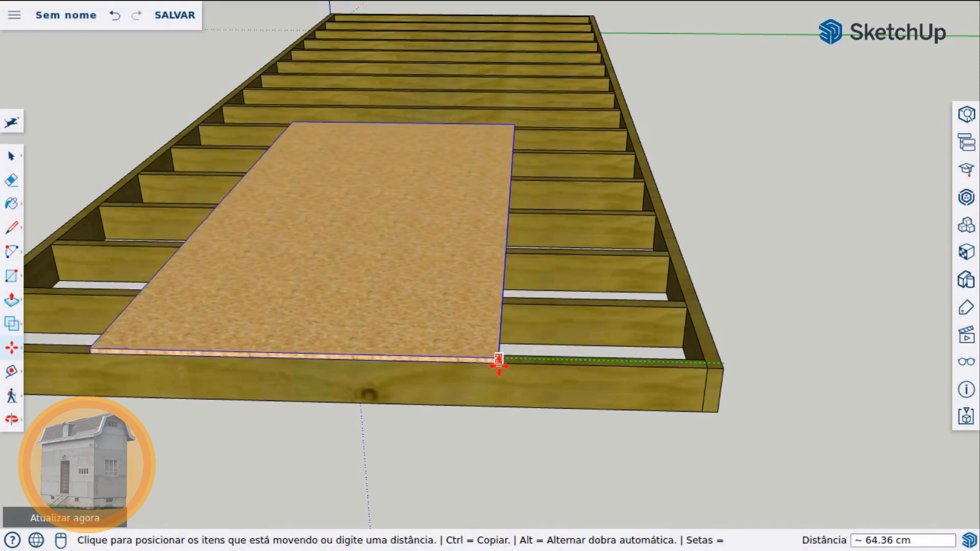
# - Copy the OSB slab 120 cm over so a second sheet sits beside the first
pyautogui.press('ctrl')
pyautogui.click(309, 354)
pyautogui.moveTo(628, 294); pyautogui.dragTo(318, 357, button='middle')
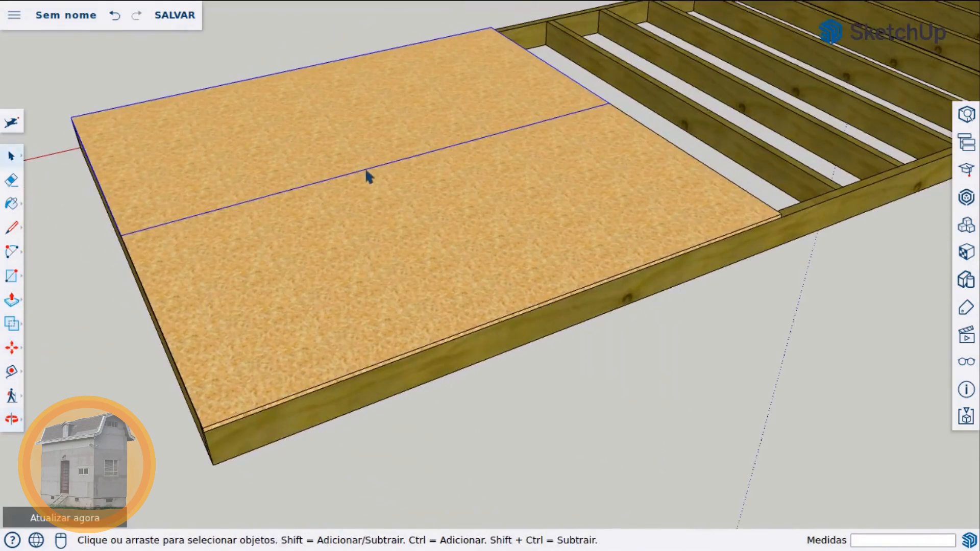
pyautogui.moveTo(728, 243); pyautogui.dragTo(329, 336, button='middle')
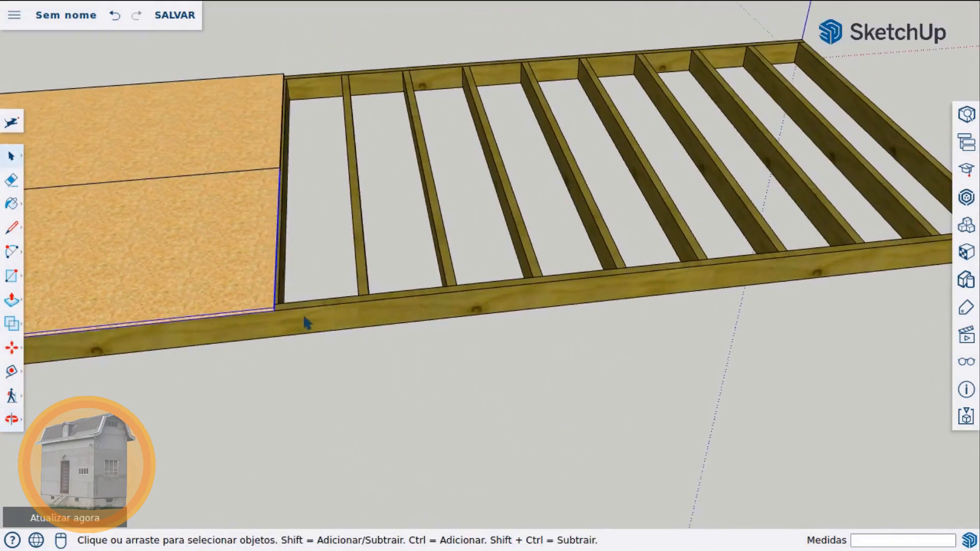
# - Copy the OSB slab by its corner 240 cm along the frame onto the other row
pyautogui.press('m')
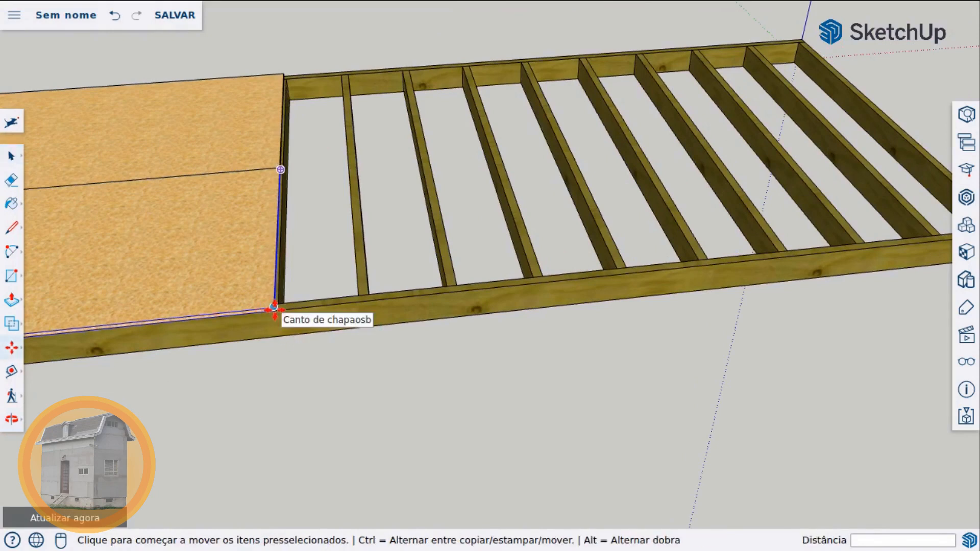
pyautogui.click(271, 313)
pyautogui.moveTo(744, 256); pyautogui.dragTo(179, 301, button='middle')
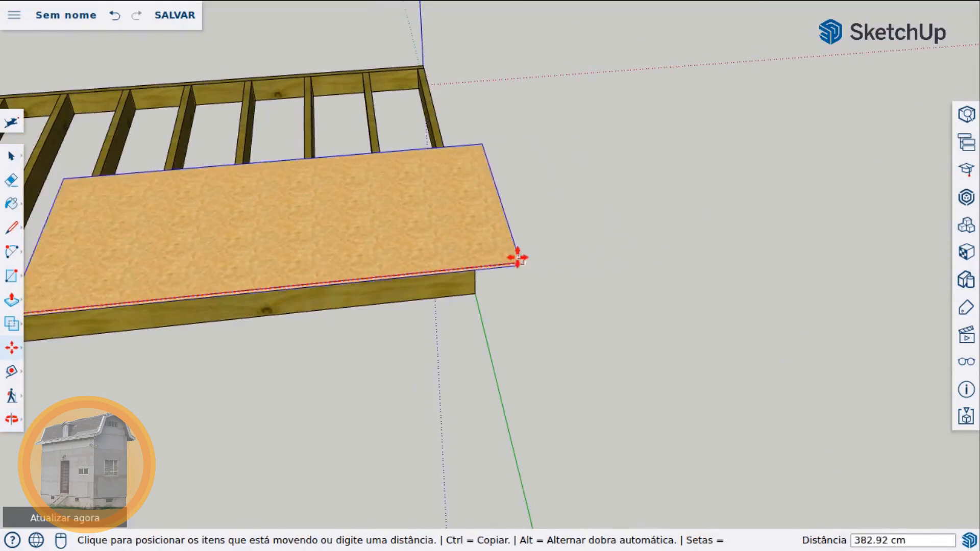
pyautogui.moveTo(473, 293); pyautogui.dragTo(716, 278, button='middle')
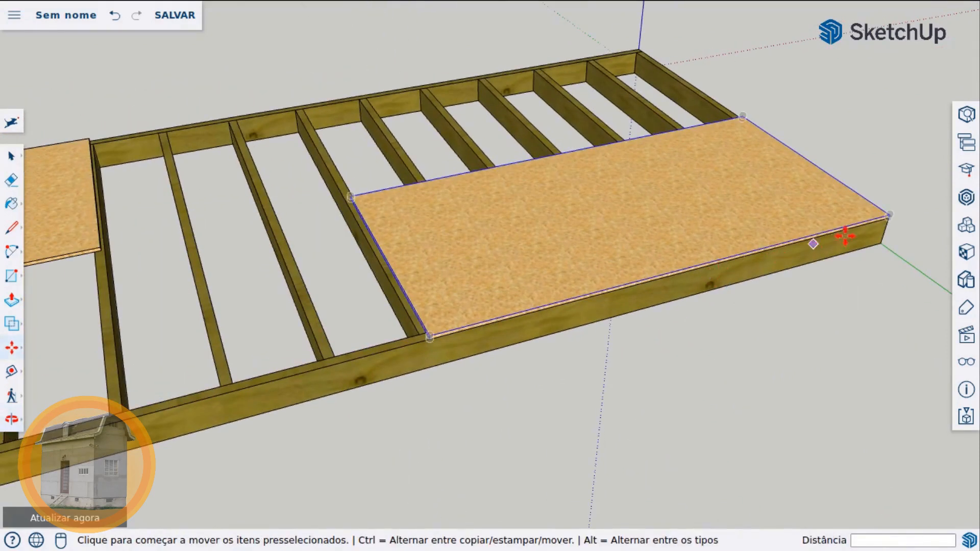
pyautogui.click(891, 213)
pyautogui.press('ctrl')
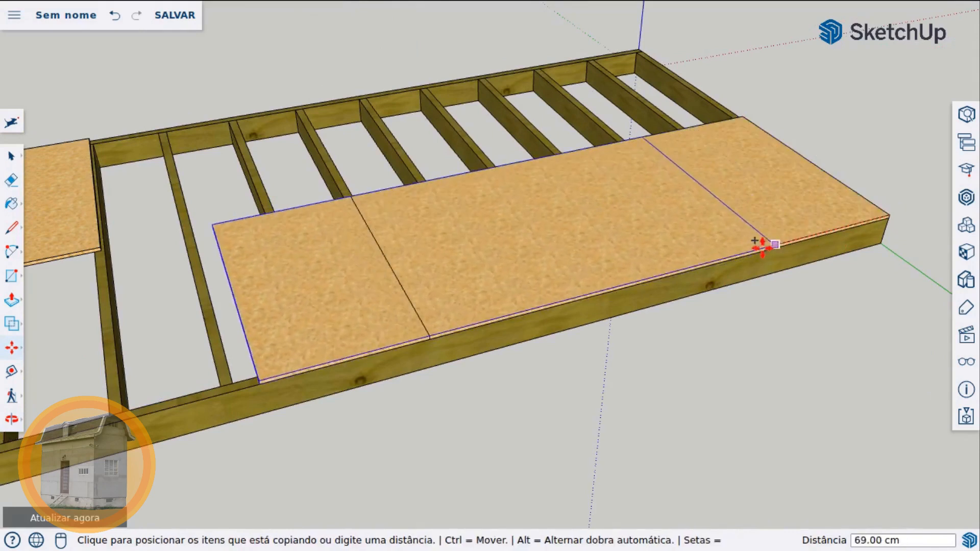
pyautogui.click(429, 332)
pyautogui.moveTo(344, 406); pyautogui.dragTo(555, 295, button='middle')
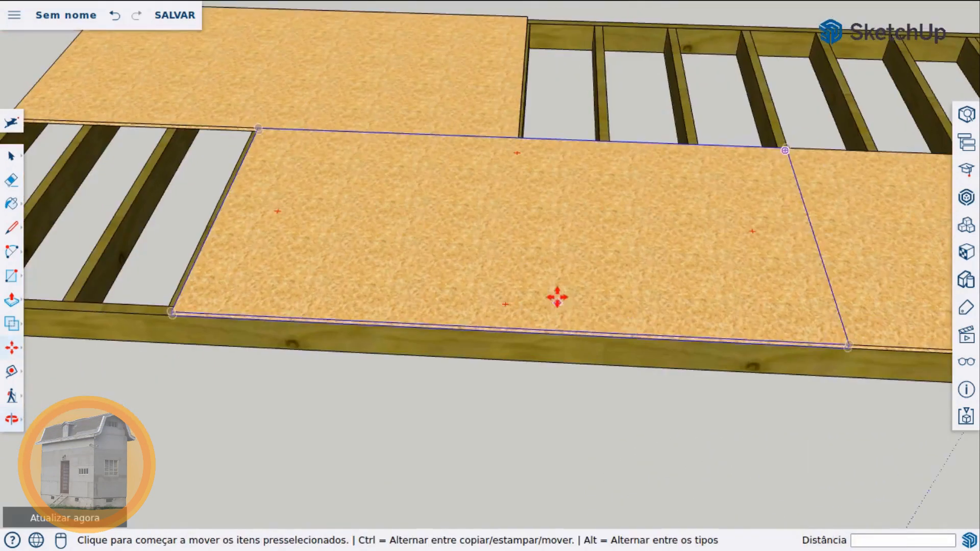
# - Orbit and zoom around the joist frame to check the staggered slabs and sheathing seams
pyautogui.scroll(-3, 556, 296)
pyautogui.moveTo(678, 245); pyautogui.dragTo(275, 302, button='middle')
pyautogui.keyDown('shift'); pyautogui.moveTo(770, 311); pyautogui.dragTo(412, 321, button='middle'); pyautogui.keyUp('shift')
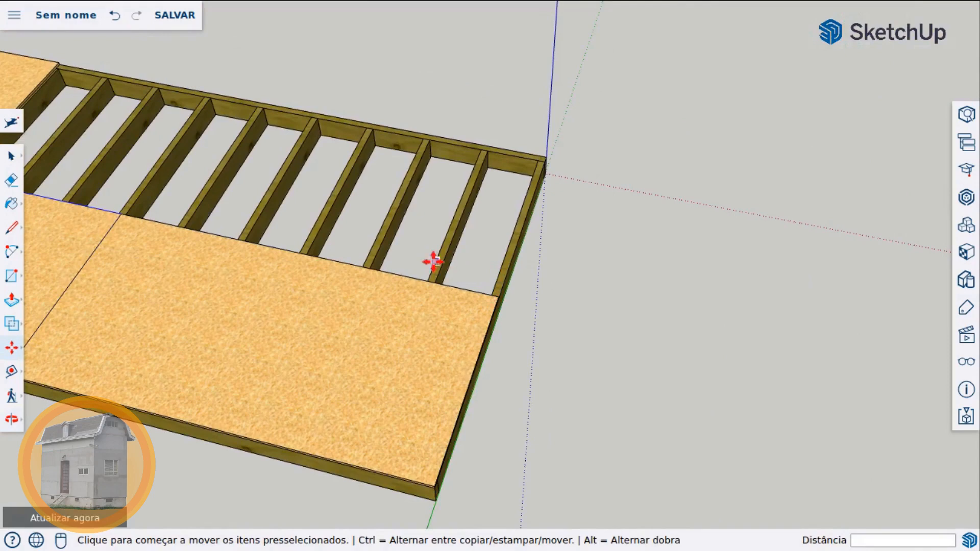
pyautogui.moveTo(72, 297); pyautogui.dragTo(490, 359, button='middle')
pyautogui.scroll(3, 535, 435)
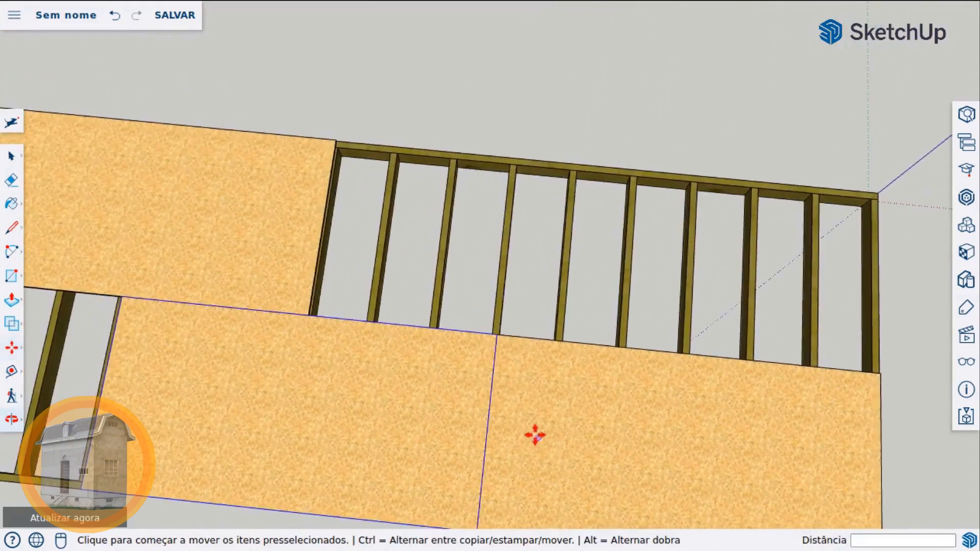
pyautogui.scroll(4, 535, 435)
pyautogui.moveTo(440, 238); pyautogui.dragTo(796, 306, button='middle')
pyautogui.keyDown('shift'); pyautogui.moveTo(316, 306); pyautogui.dragTo(711, 345, button='middle'); pyautogui.keyUp('shift')
pyautogui.moveTo(562, 177); pyautogui.dragTo(526, 279, button='middle')
pyautogui.scroll(-6, 606, 212)
pyautogui.press('space')
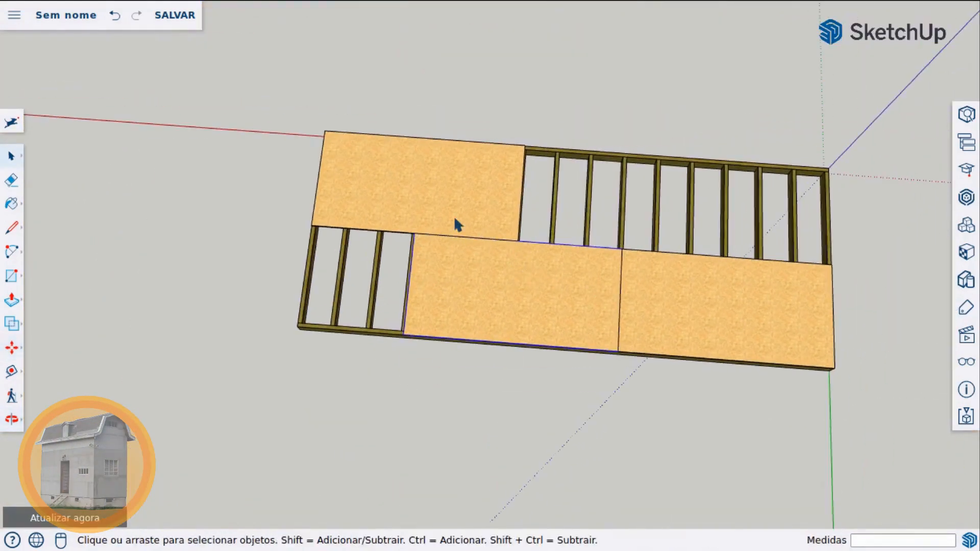
# - Copy the upper-left slab to sit beside the original in the upper row
pyautogui.scroll(4, 454, 215)
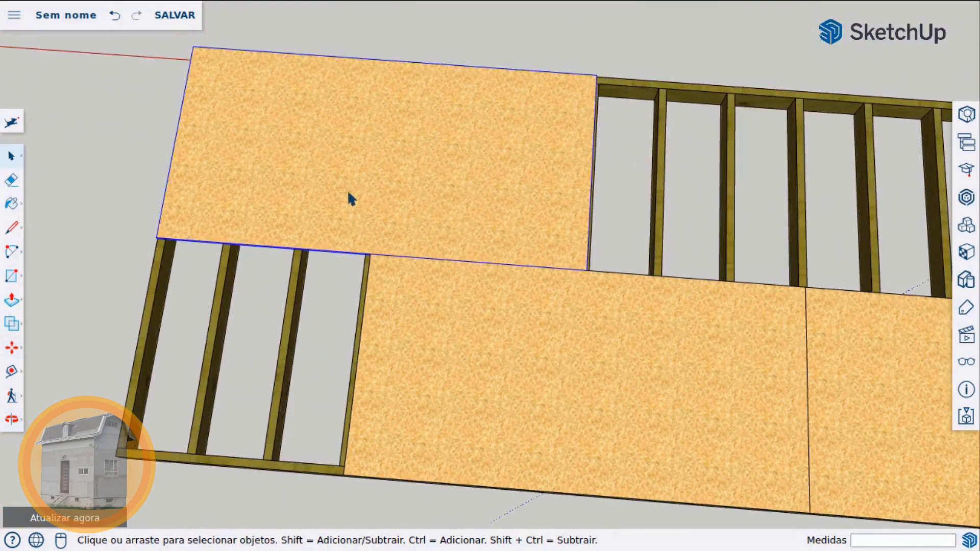
pyautogui.press('m')
pyautogui.click(341, 199)
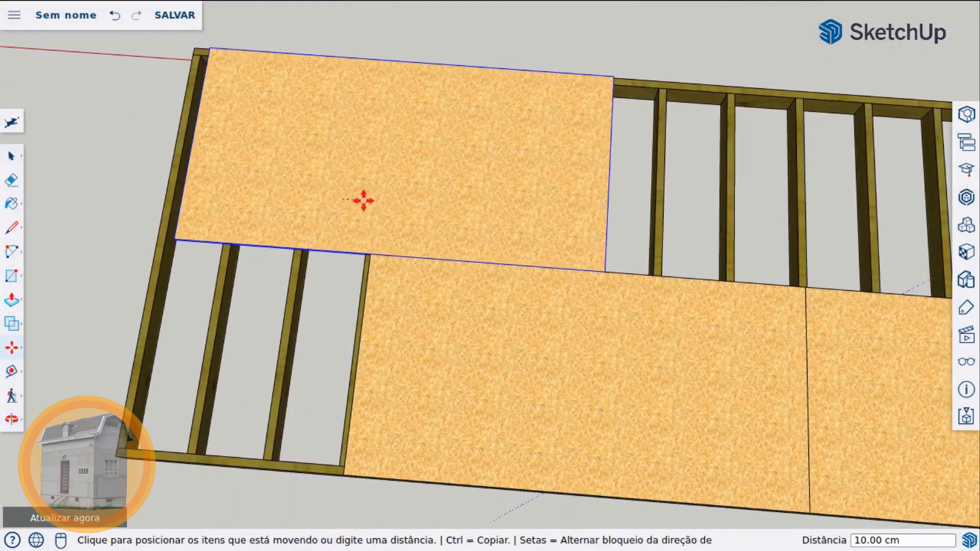
pyautogui.press('ctrl')
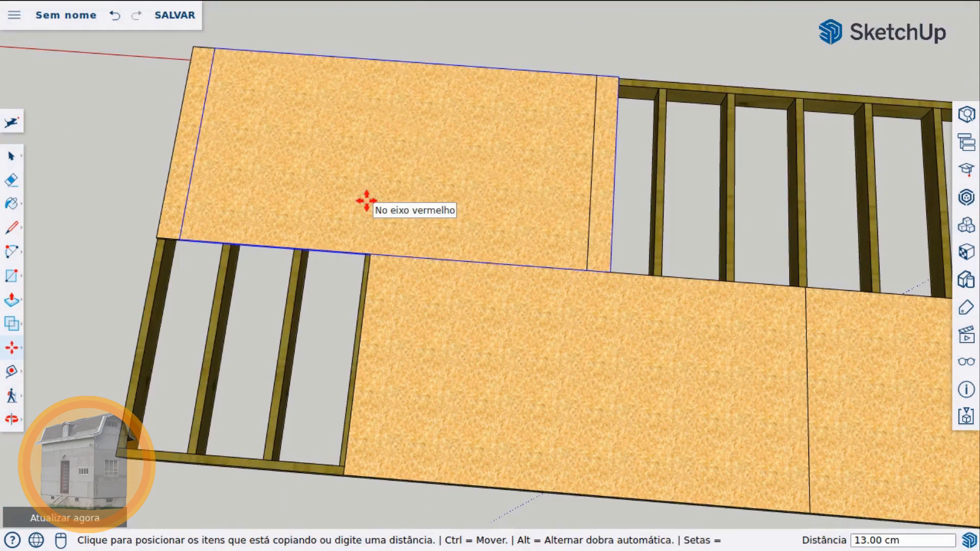
pyautogui.click(367, 201)
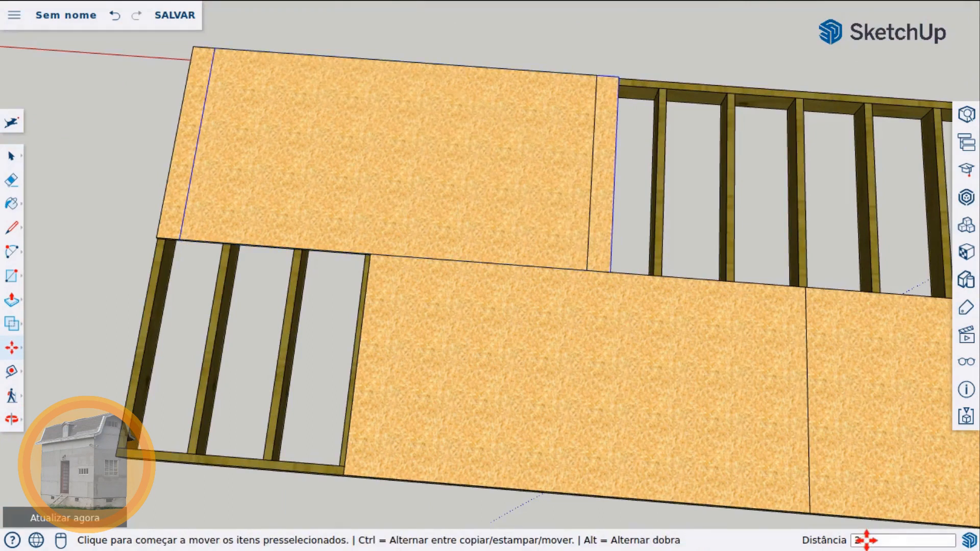
pyautogui.press('Return')
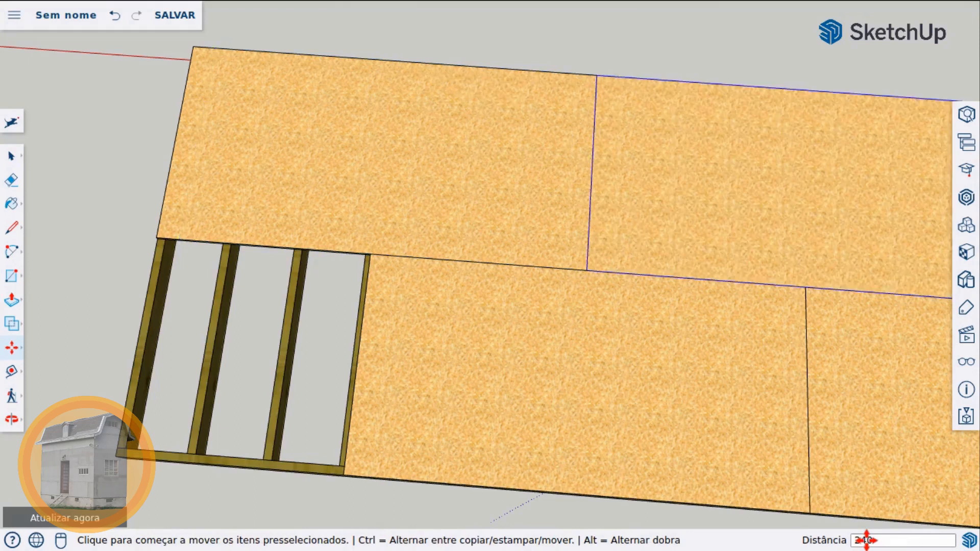
pyautogui.moveTo(754, 344); pyautogui.dragTo(366, 335, button='middle')
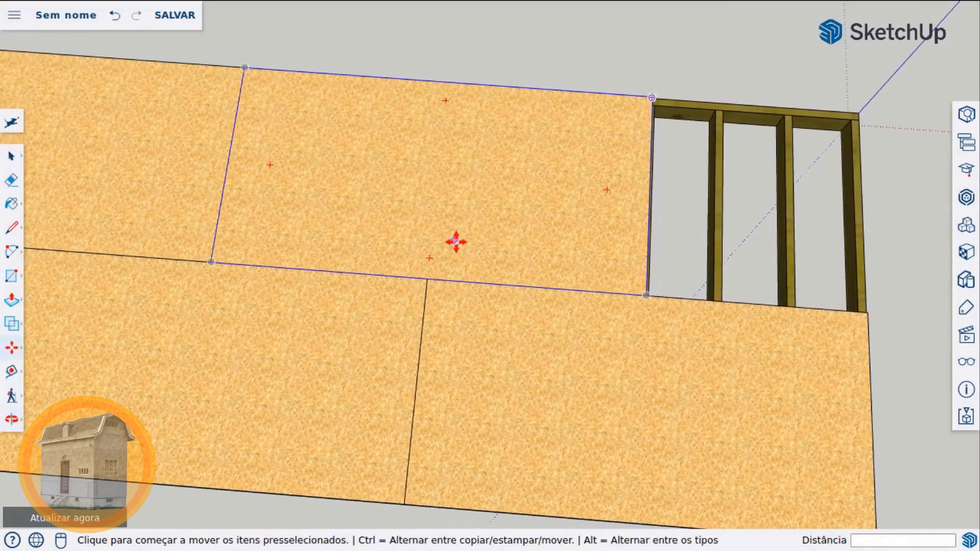
# - Copy the new upper slab another 240 cm along, overhanging the frame end
pyautogui.click(455, 242)
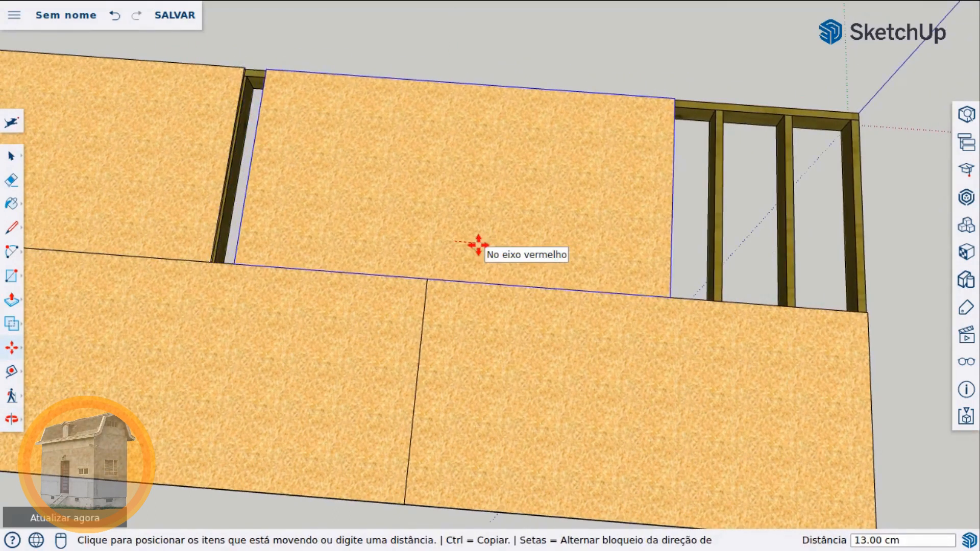
pyautogui.press('ctrl')
pyautogui.click(478, 245)
pyautogui.write('240')
pyautogui.press('Return')
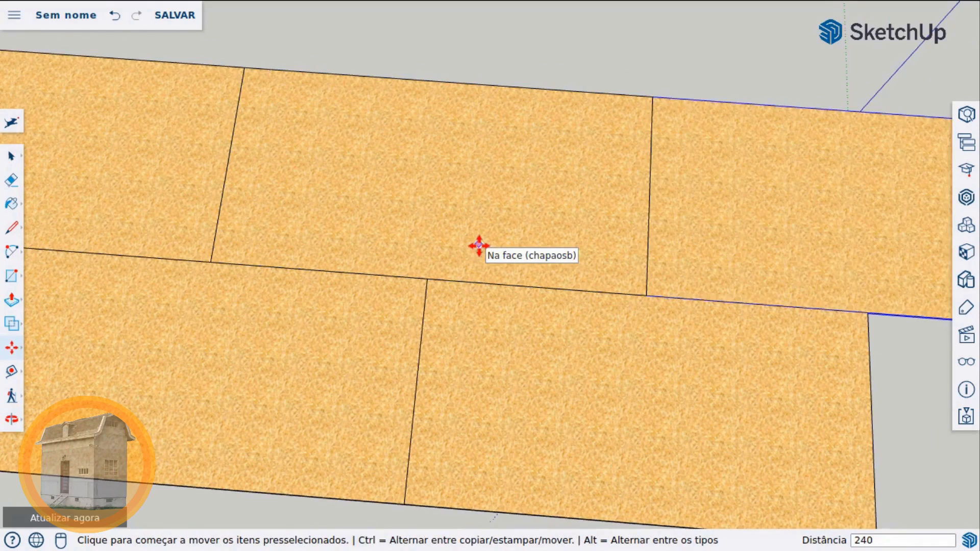
pyautogui.moveTo(705, 253); pyautogui.dragTo(208, 76, button='middle')
pyautogui.moveTo(525, 229); pyautogui.dragTo(415, 302, button='middle')
pyautogui.press('space')
# - Make the overhanging end slab unique with Tornar único
pyautogui.rightClick(545, 301)
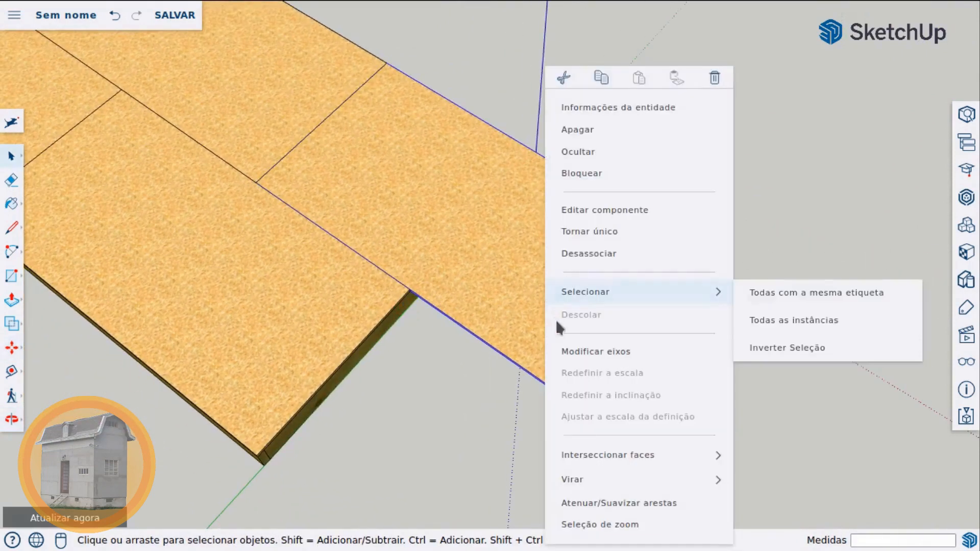
pyautogui.click(592, 233)
pyautogui.scroll(4, 553, 332)
pyautogui.moveTo(553, 332); pyautogui.dragTo(458, 202, button='middle')
pyautogui.moveTo(548, 355); pyautogui.dragTo(566, 313, button='middle')
# - Open the end slab for editing, test a Push/Pull on its front face, cancel, and exit
pyautogui.tripleClick(596, 363)
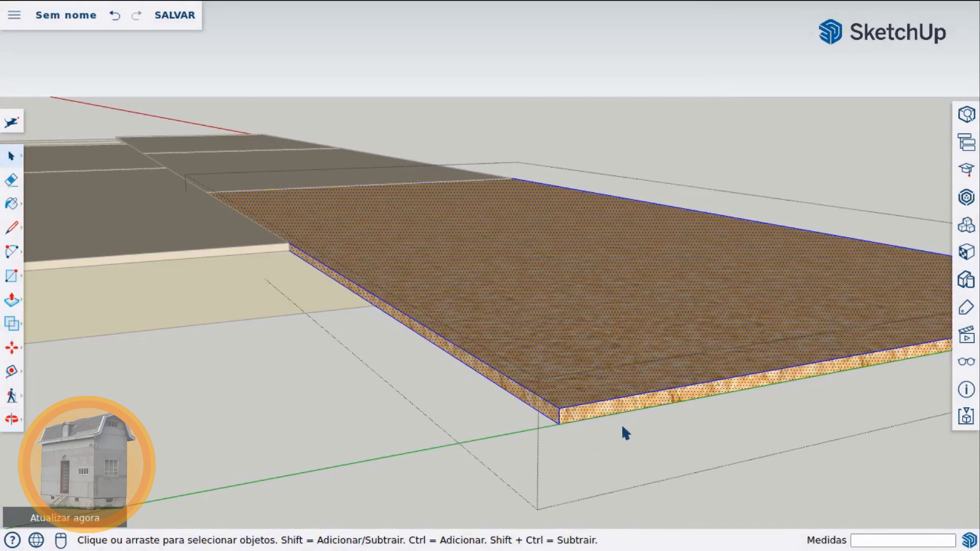
pyautogui.press('p')
pyautogui.click(596, 423)
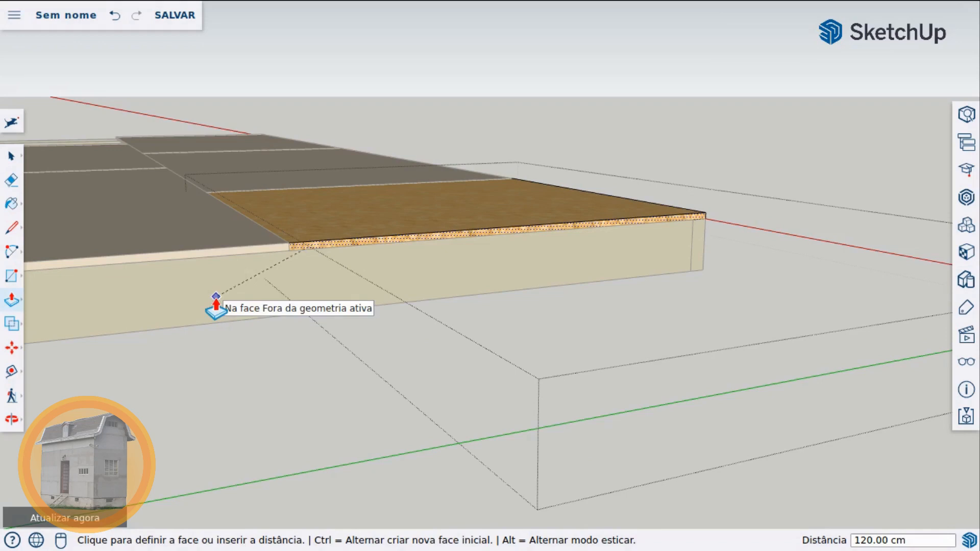
pyautogui.press('Escape')
pyautogui.press('space')
pyautogui.click(306, 356)
pyautogui.moveTo(424, 418); pyautogui.dragTo(341, 111, button='middle')
pyautogui.scroll(2, 340, 153)
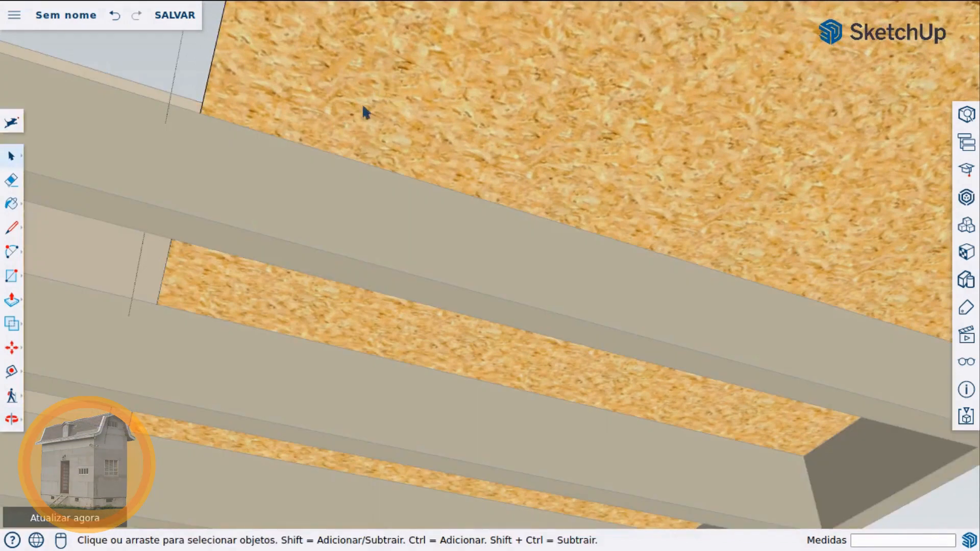
# - Draw a line across the slab underside at the frame end, splitting off the overhang
pyautogui.scroll(4, 206, 131)
pyautogui.moveTo(254, 119); pyautogui.dragTo(344, 209, button='middle')
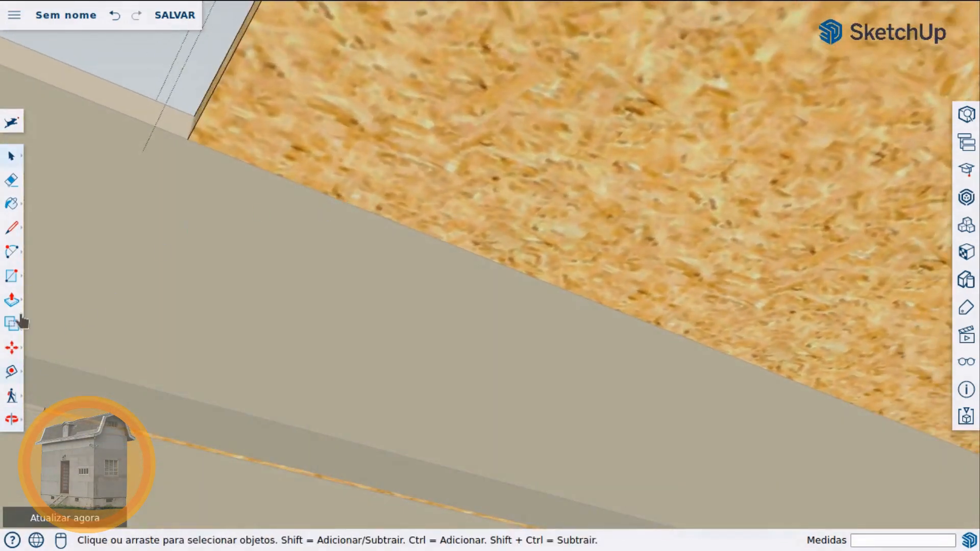
pyautogui.click(13, 230)
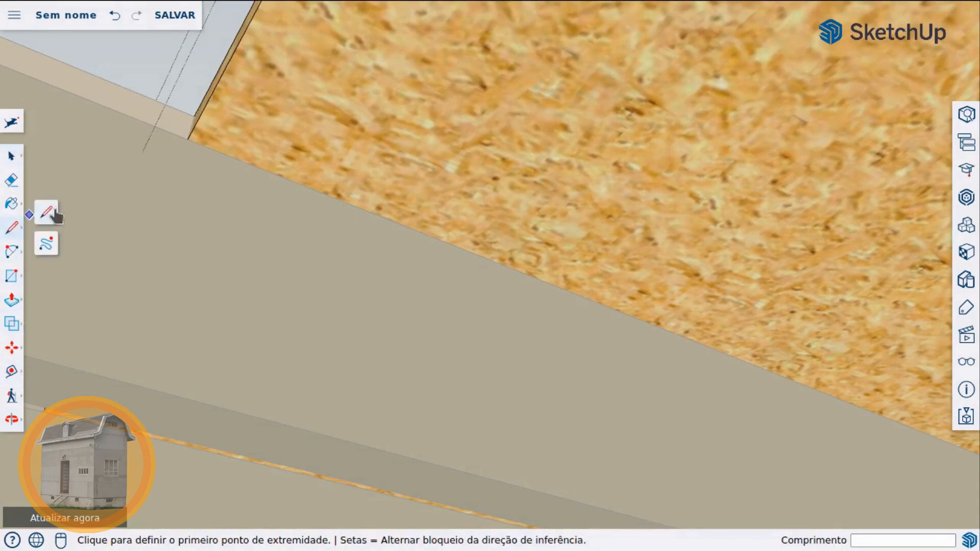
pyautogui.click(189, 138)
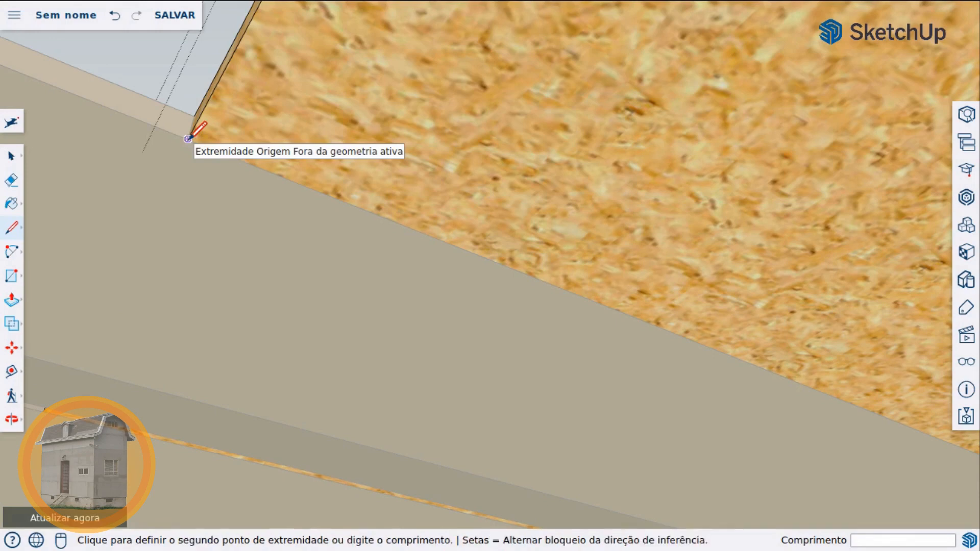
pyautogui.moveTo(579, 284)
pyautogui.mouseDown(button='middle')
pyautogui.moveTo(620, 280)
pyautogui.moveTo(51, 129)
pyautogui.mouseUp(button='middle')
pyautogui.keyDown('shift'); pyautogui.moveTo(816, 202); pyautogui.dragTo(347, 270, button='middle'); pyautogui.keyUp('shift')
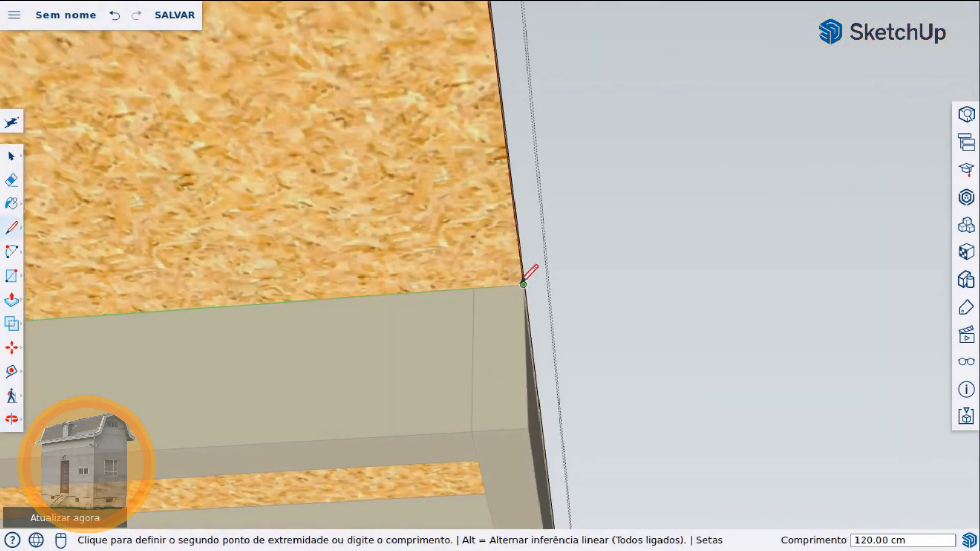
pyautogui.click(524, 284)
pyautogui.moveTo(516, 289); pyautogui.dragTo(726, 313, button='middle')
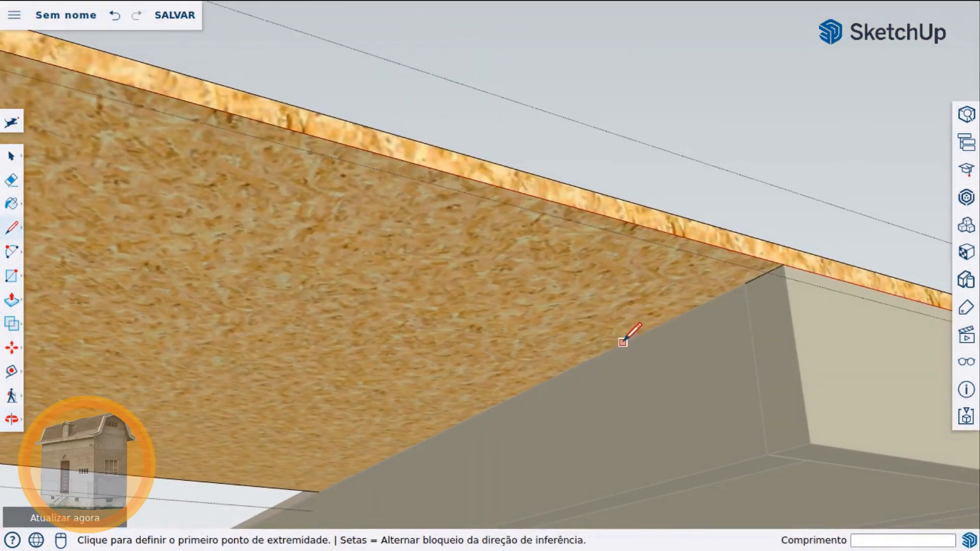
# - Push/Pull the overhanging strip 1.80 cm through to remove it, leaving the slab flush
pyautogui.press('p')
pyautogui.click(513, 321)
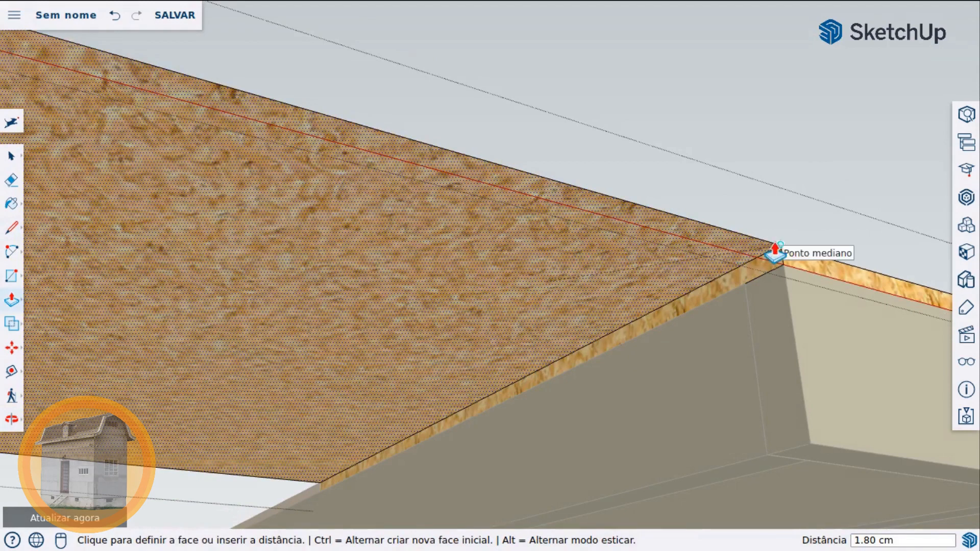
pyautogui.click(771, 251)
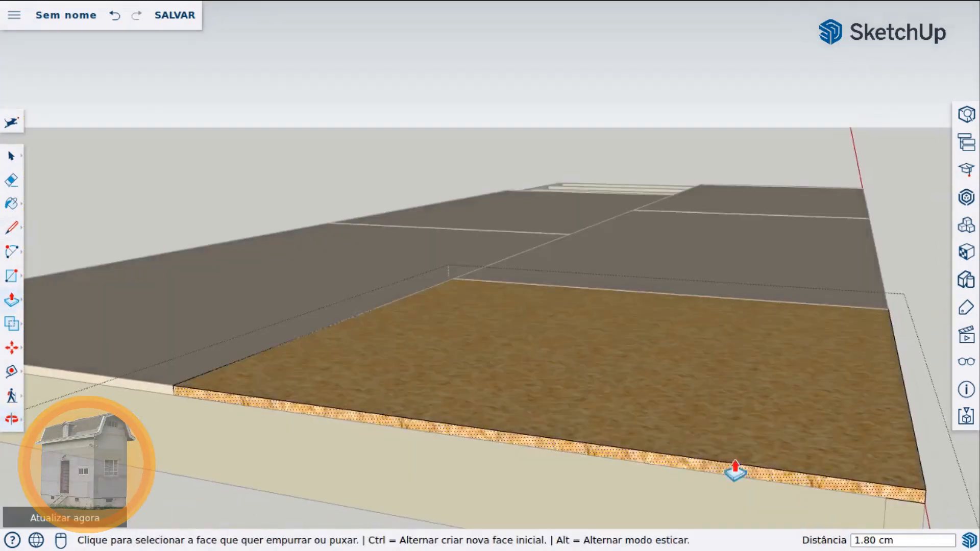
pyautogui.scroll(-3, 735, 469)
pyautogui.moveTo(636, 444)
pyautogui.mouseDown(button='middle')
pyautogui.moveTo(590, 393)
pyautogui.moveTo(645, 429)
pyautogui.mouseUp(button='middle')
pyautogui.press('space')
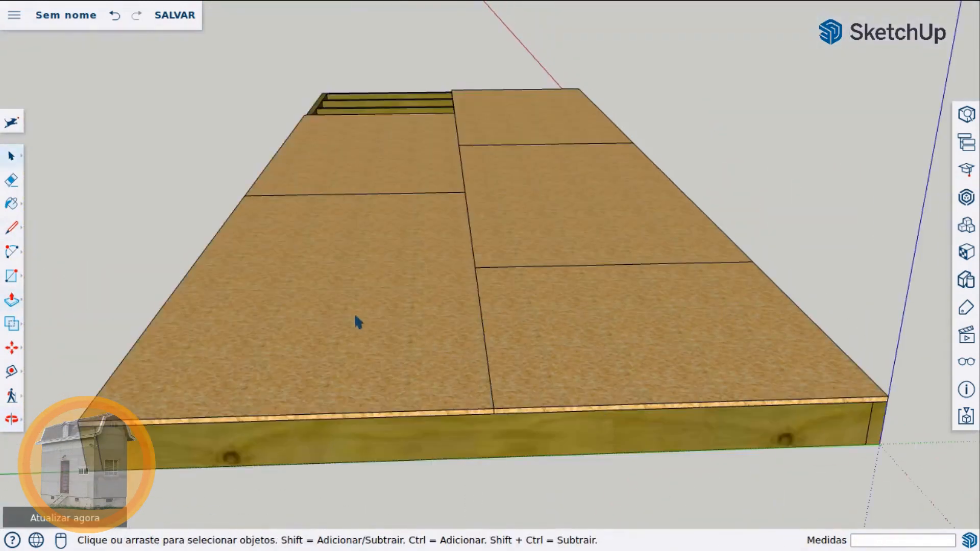
pyautogui.moveTo(356, 317); pyautogui.dragTo(803, 426, button='middle')
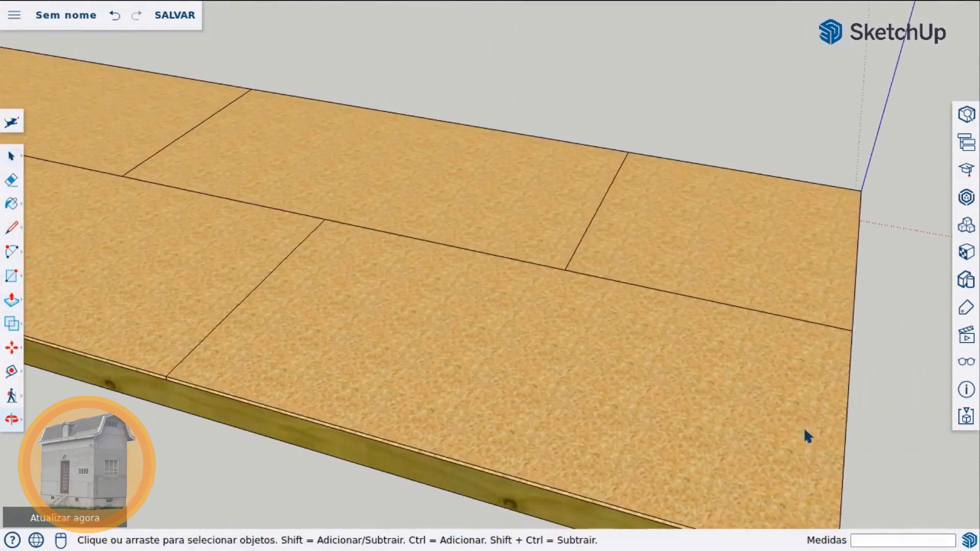
pyautogui.scroll(-3, 659, 371)
pyautogui.keyDown('shift'); pyautogui.moveTo(602, 355); pyautogui.dragTo(629, 270, button='middle'); pyautogui.keyUp('shift')
pyautogui.moveTo(630, 366); pyautogui.dragTo(659, 372, button='middle')
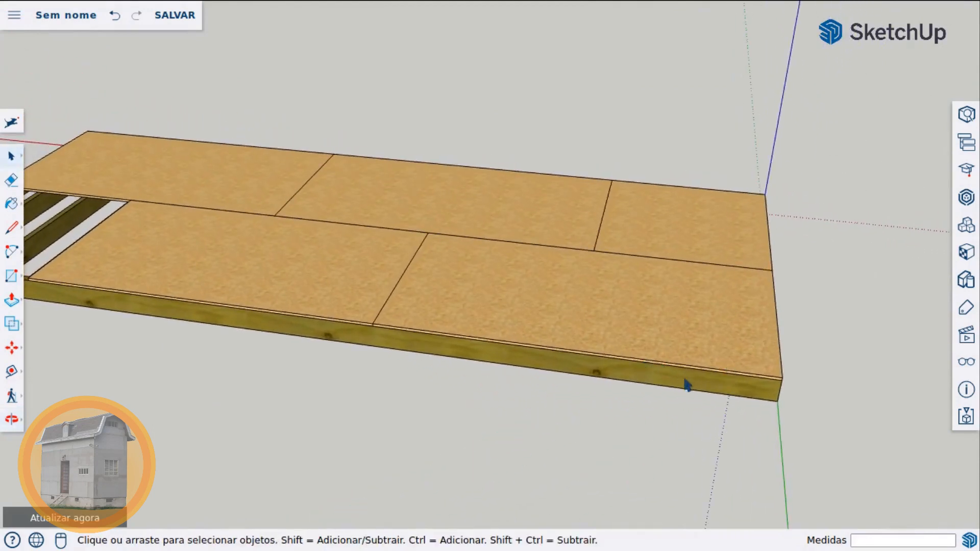
pyautogui.moveTo(644, 311); pyautogui.dragTo(542, 345, button='middle')
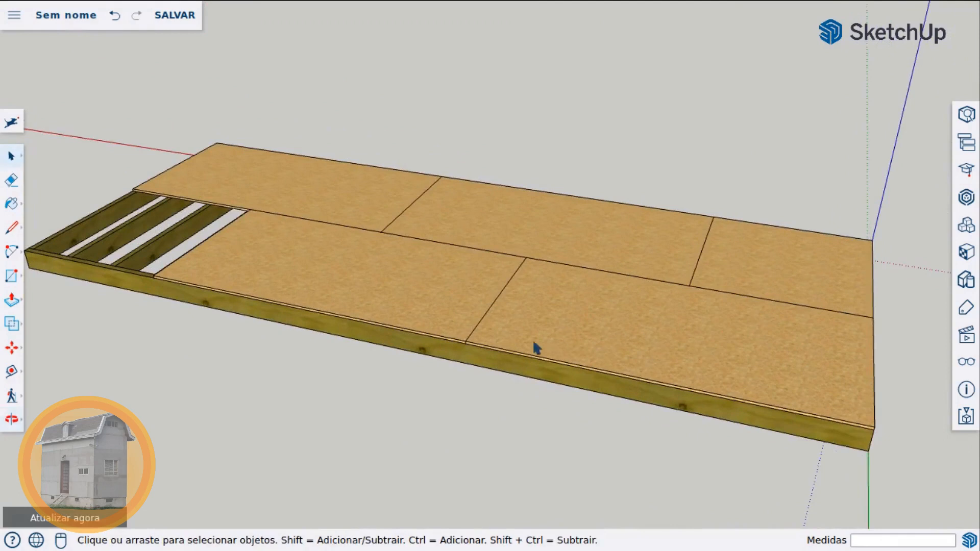
pyautogui.moveTo(457, 348); pyautogui.dragTo(723, 346, button='middle')
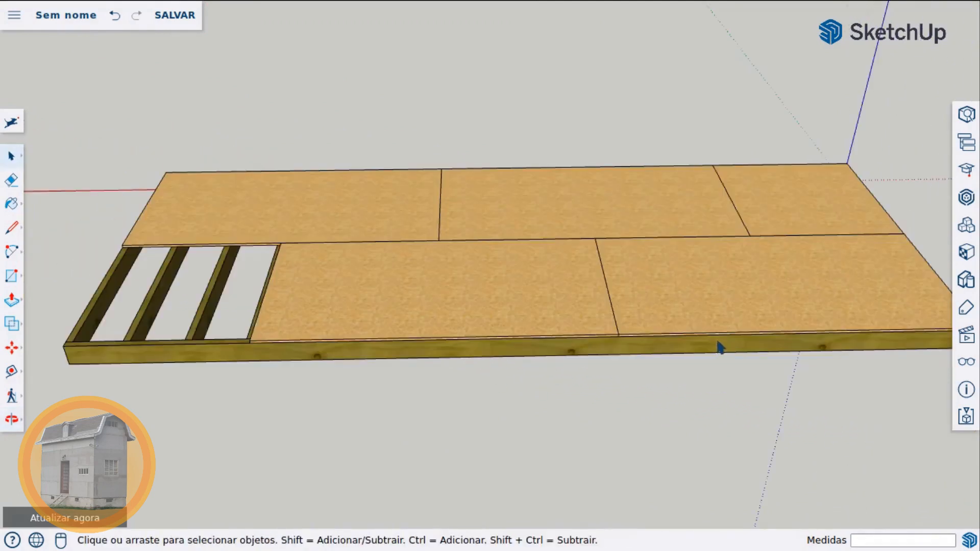
# - Copy an OSB plate by its corner into the last bare end bay of the joist frame
pyautogui.scroll(3, 770, 225)
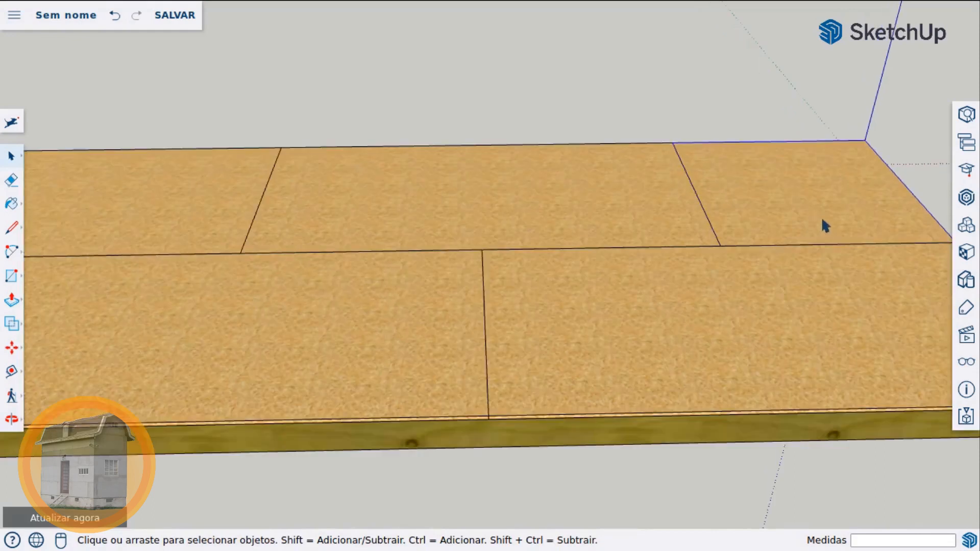
pyautogui.scroll(-2, 808, 229)
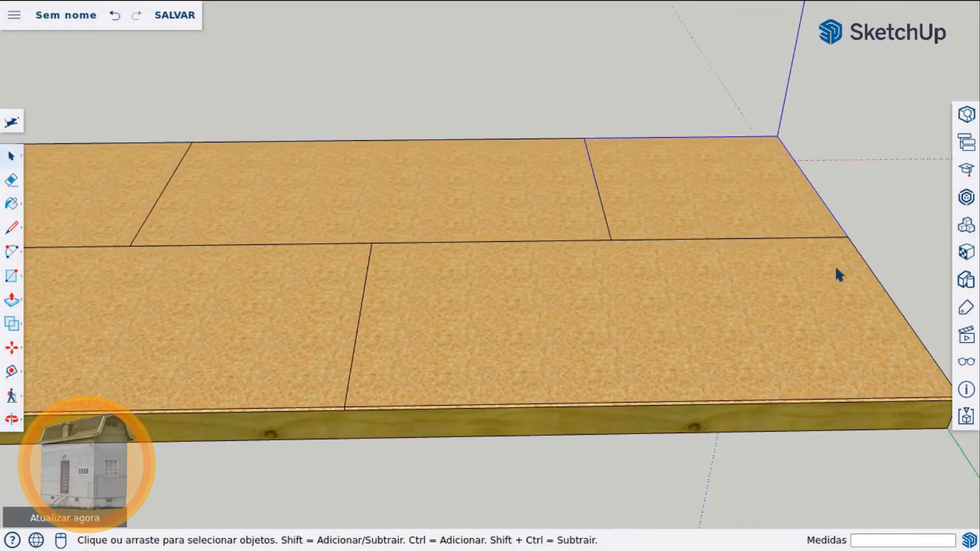
pyautogui.press('m')
pyautogui.click(845, 238)
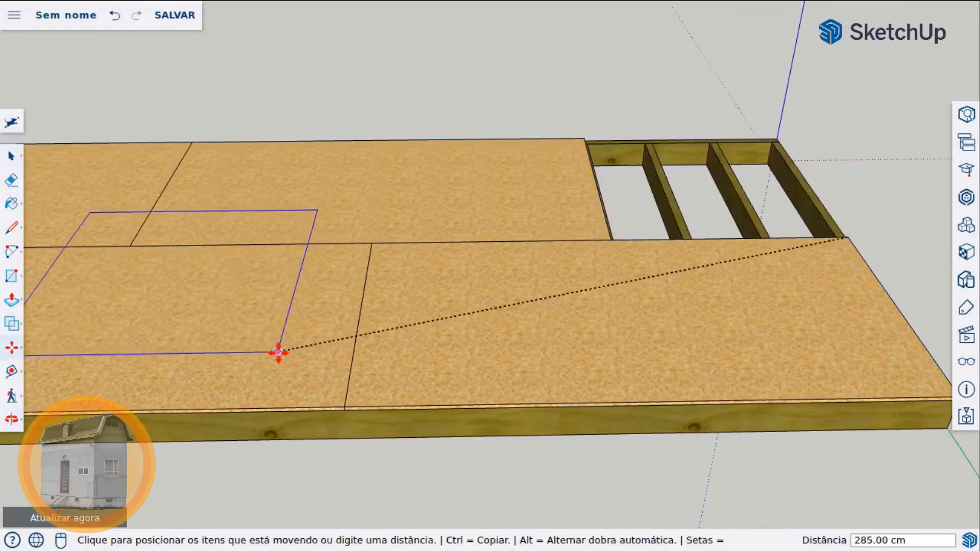
pyautogui.moveTo(279, 352); pyautogui.dragTo(878, 337, button='middle')
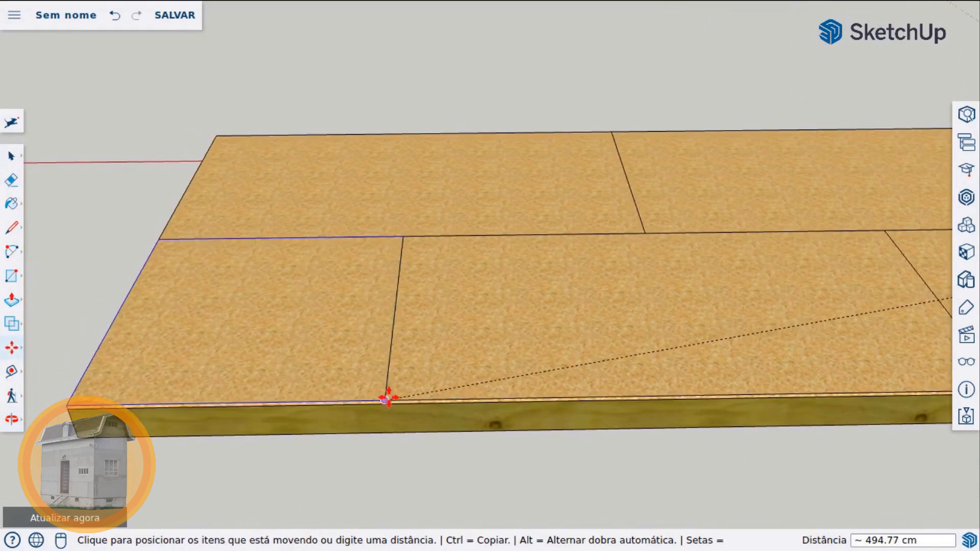
pyautogui.moveTo(386, 398); pyautogui.dragTo(574, 390, button='middle')
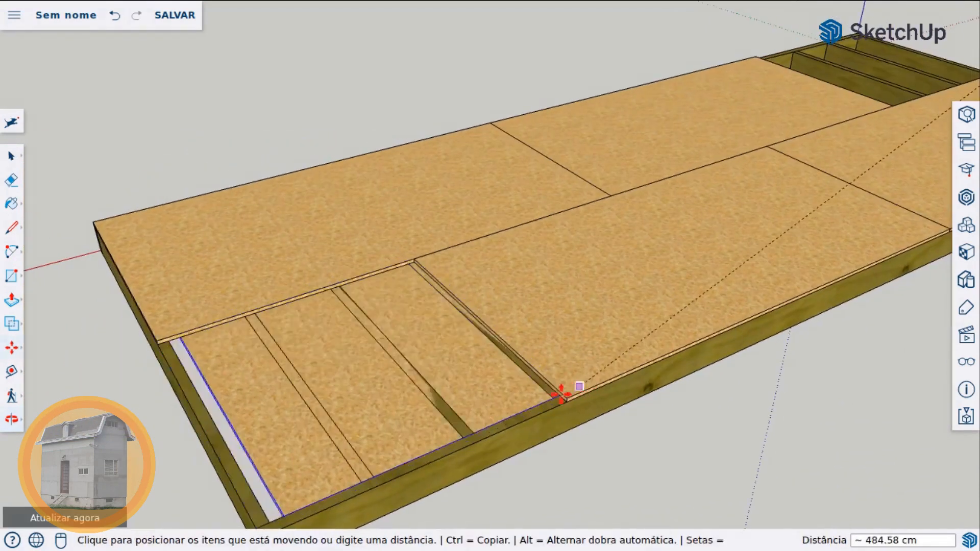
pyautogui.press('ctrl')
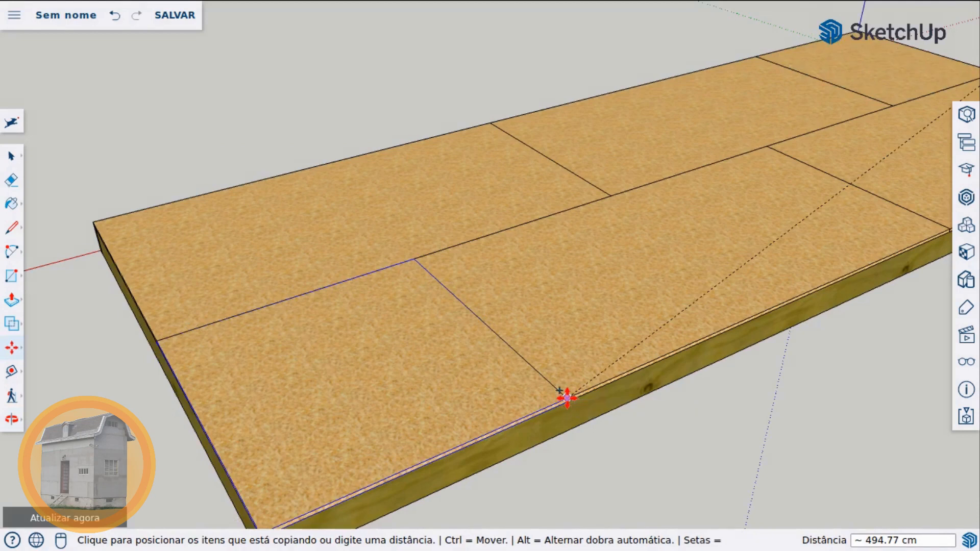
pyautogui.click(566, 398)
pyautogui.press('space')
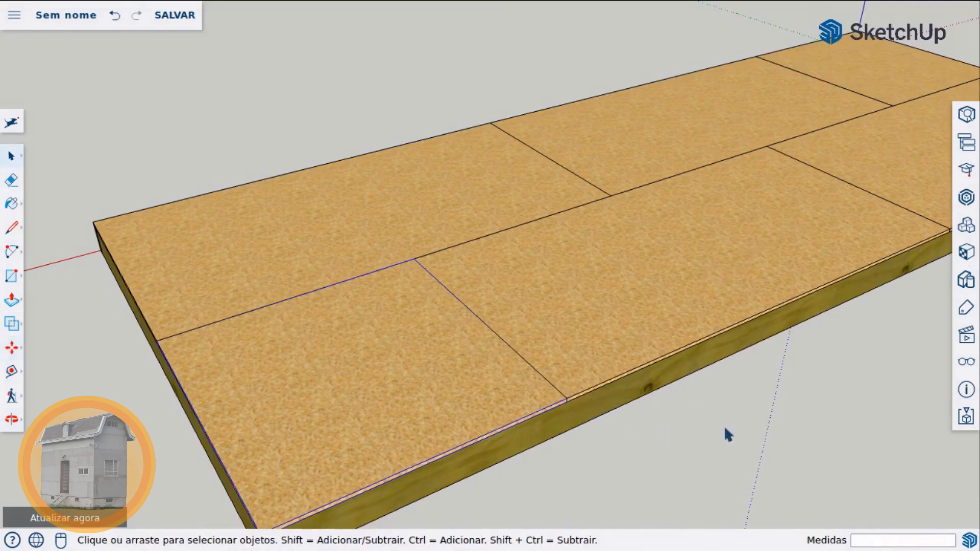
pyautogui.scroll(-3, 740, 444)
pyautogui.moveTo(760, 455); pyautogui.dragTo(572, 396, button='middle')
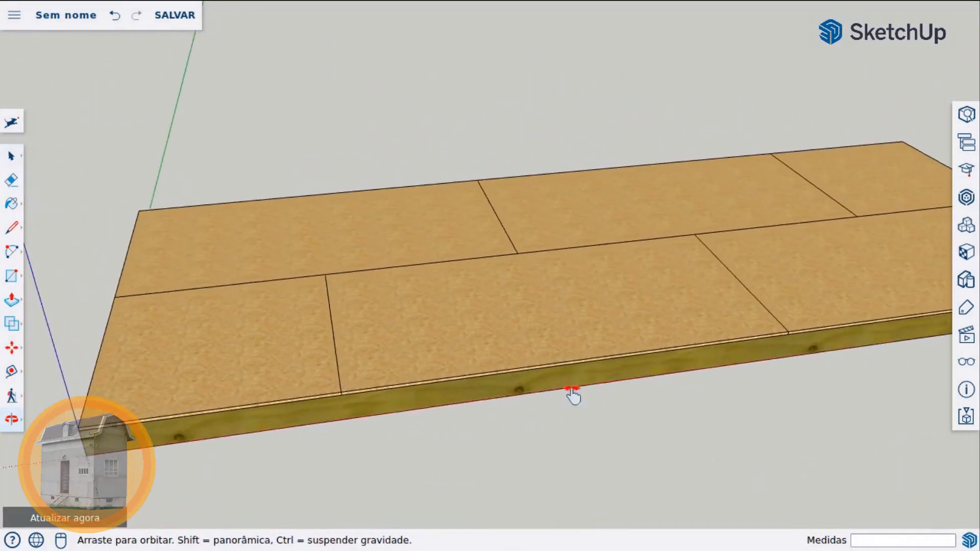
pyautogui.scroll(-3, 573, 338)
pyautogui.scroll(-2, 626, 247)
pyautogui.moveTo(626, 247); pyautogui.dragTo(602, 383, button='middle')
pyautogui.moveTo(715, 415); pyautogui.dragTo(234, 328, button='middle')
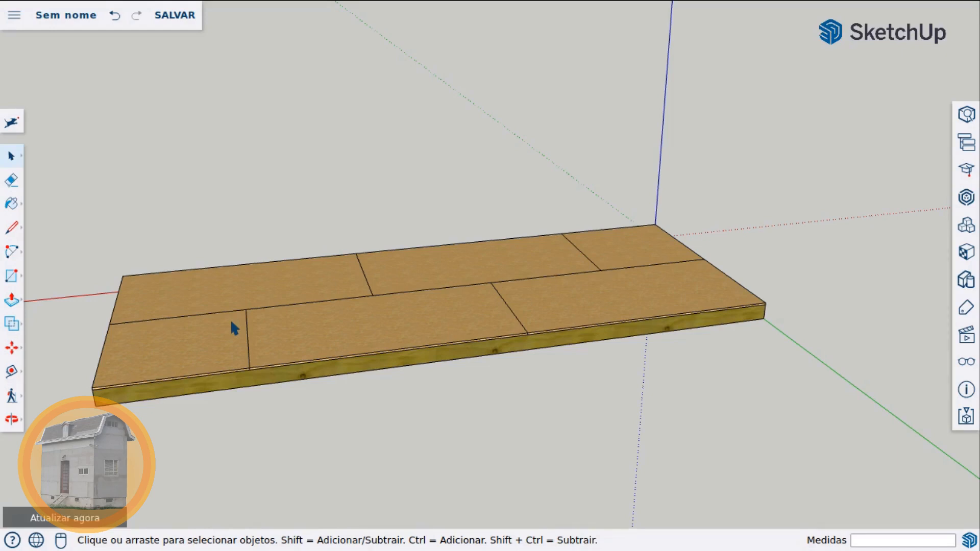
pyautogui.moveTo(323, 321); pyautogui.dragTo(477, 369, button='middle')
pyautogui.scroll(5, 672, 411)
pyautogui.moveTo(744, 365); pyautogui.dragTo(535, 357, button='middle')
pyautogui.moveTo(536, 357); pyautogui.dragTo(203, 233, button='middle')
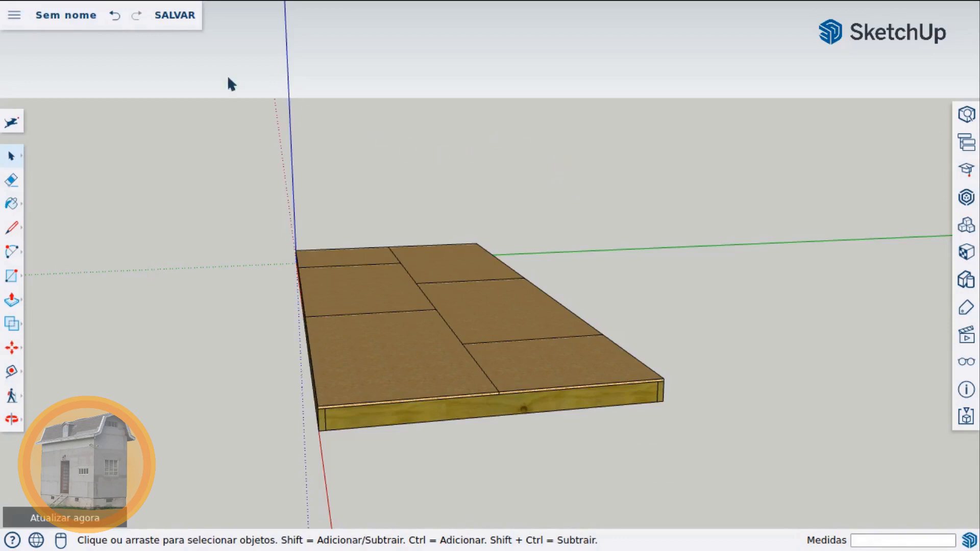
# - Purge unused items, create a minicasa folder in the SketchUp project, and save as modelo_um there
pyautogui.click(175, 15)
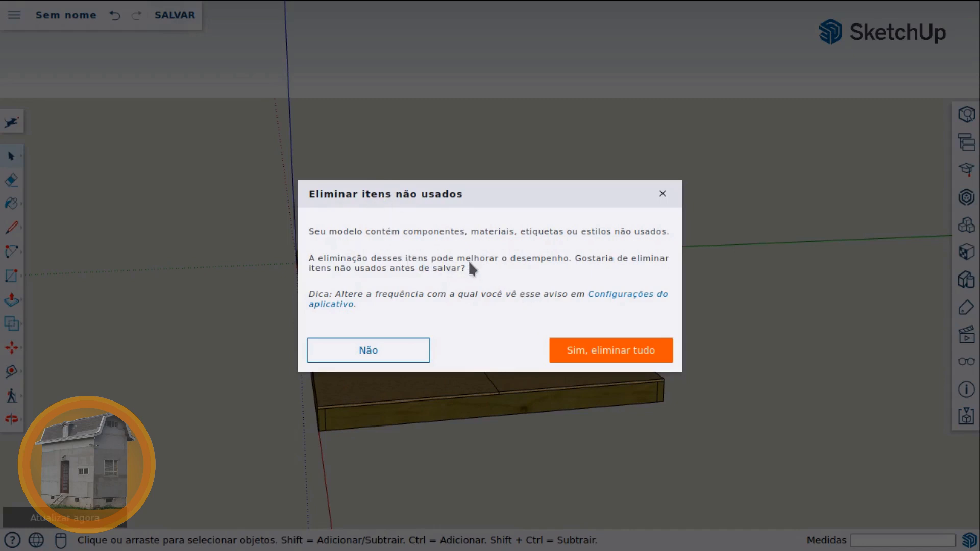
pyautogui.click(582, 350)
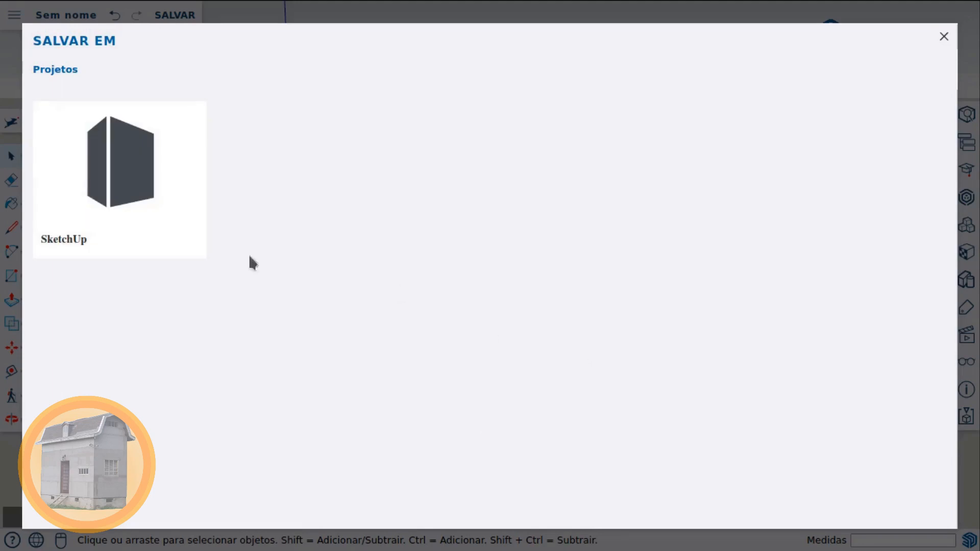
pyautogui.click(118, 170)
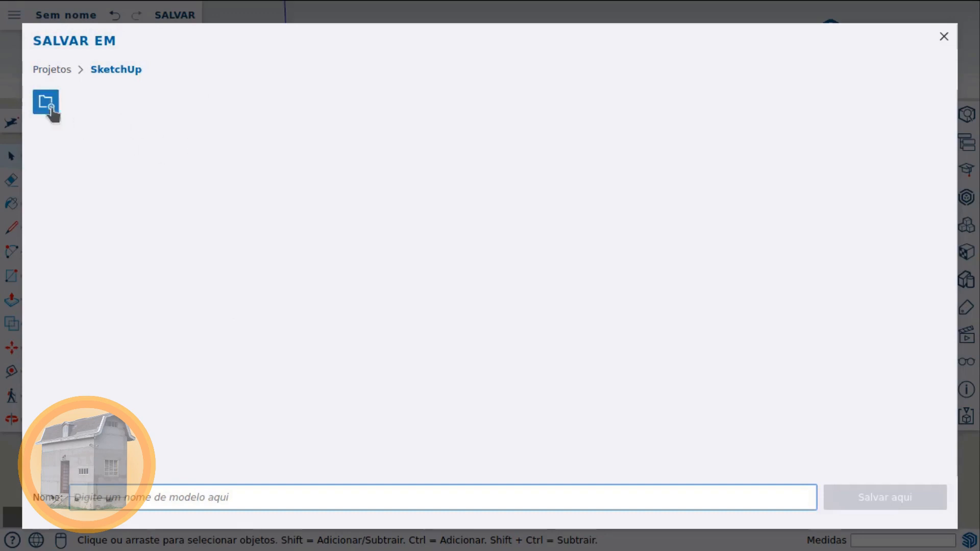
pyautogui.click(45, 102)
pyautogui.write('minicasa')
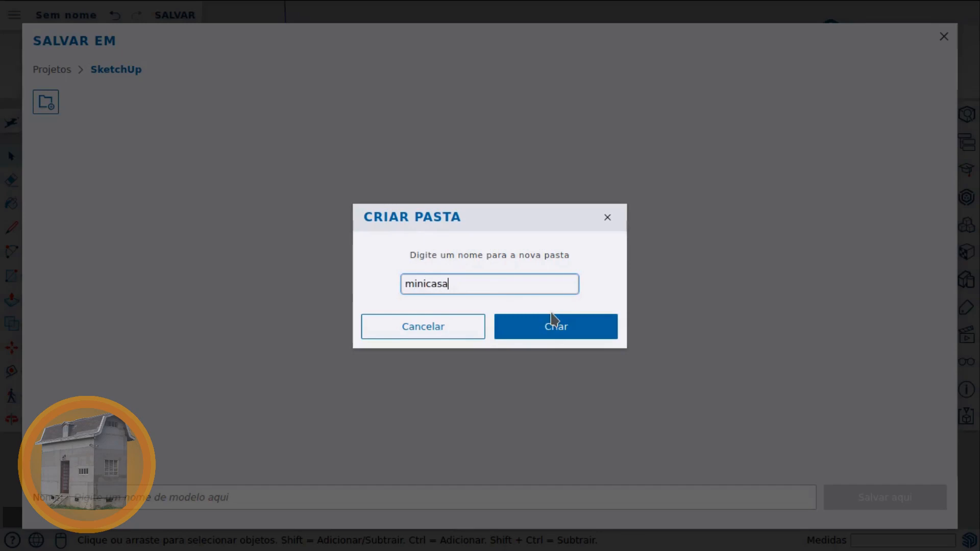
pyautogui.click(550, 322)
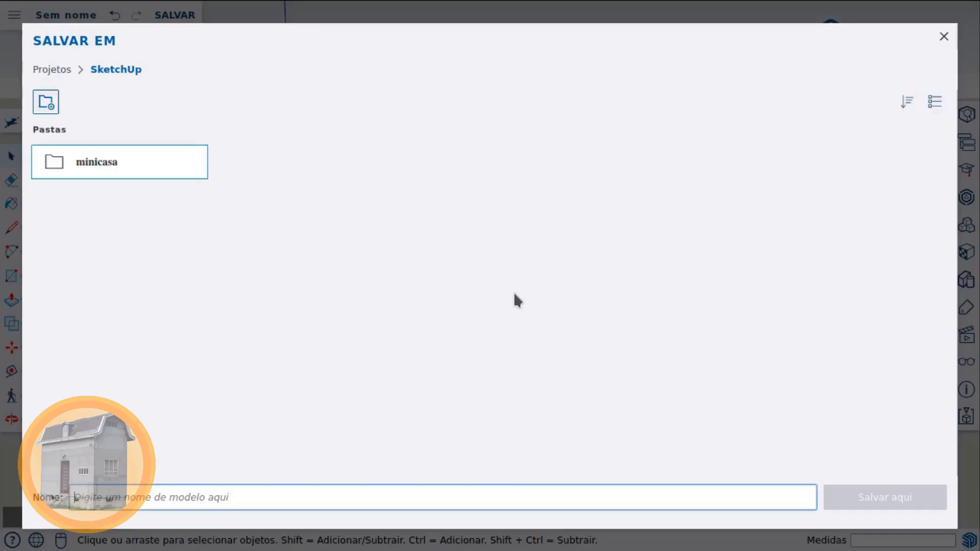
pyautogui.click(97, 167)
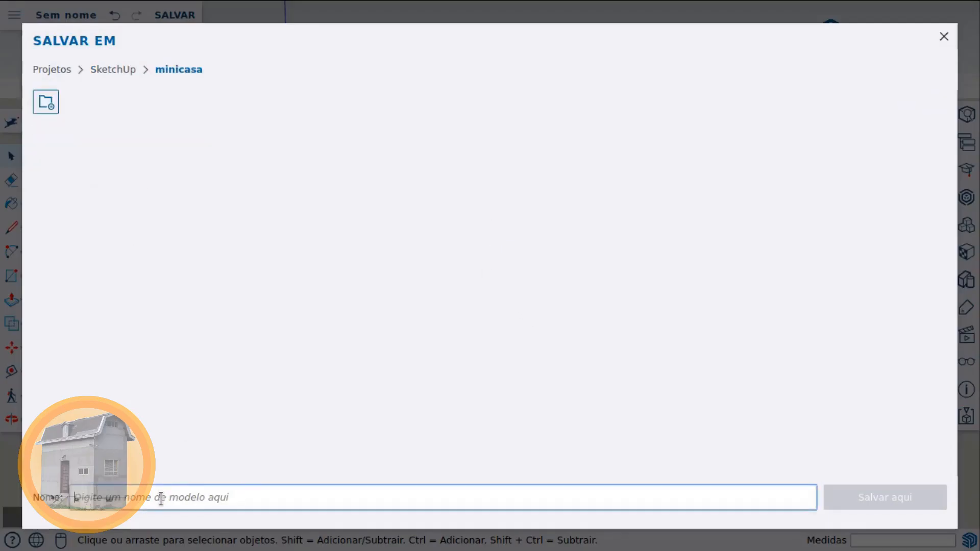
pyautogui.write('modelo_um')
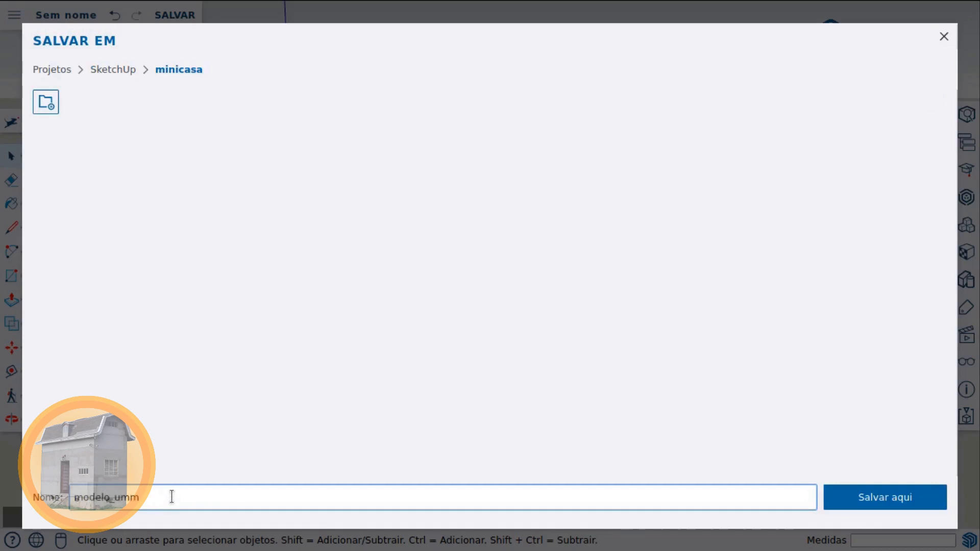
pyautogui.click(884, 498)
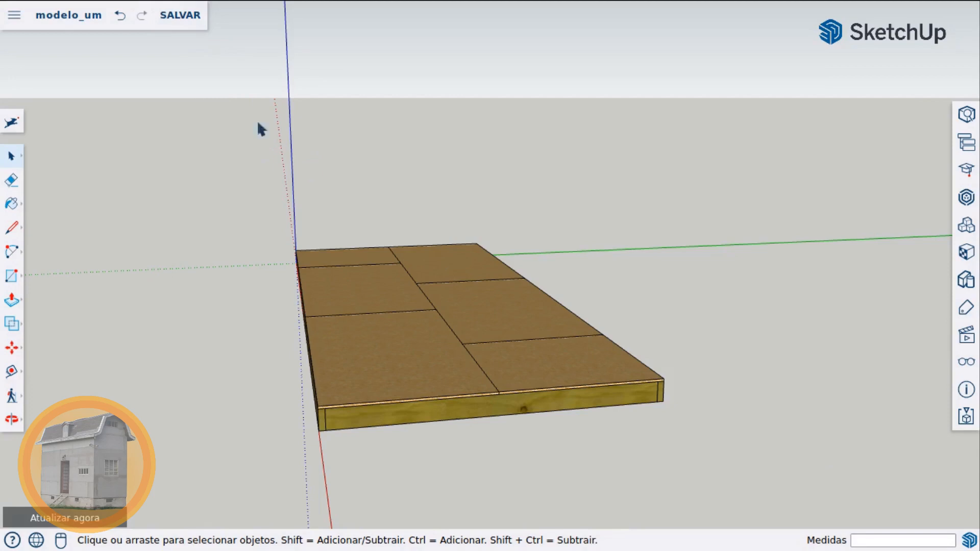
pyautogui.click(15, 16)
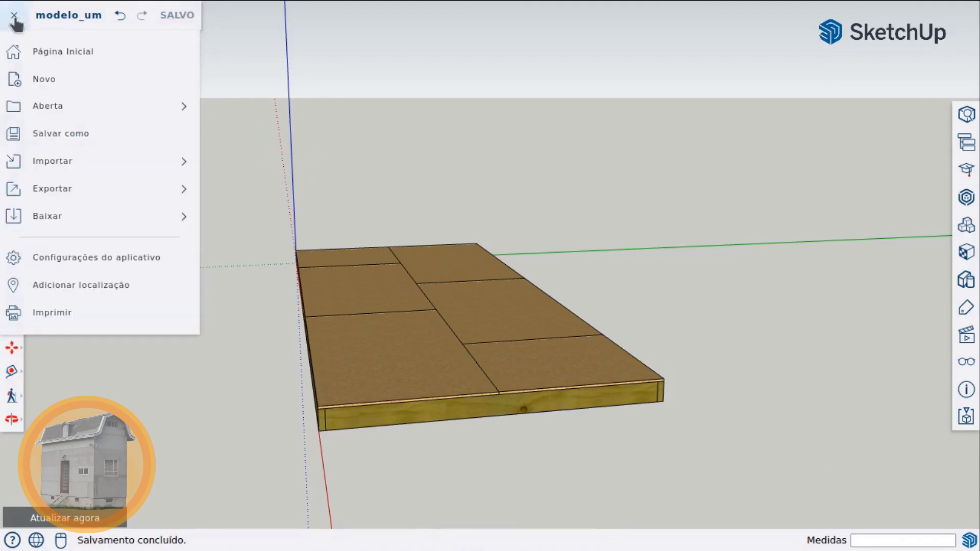
pyautogui.moveTo(68, 109)
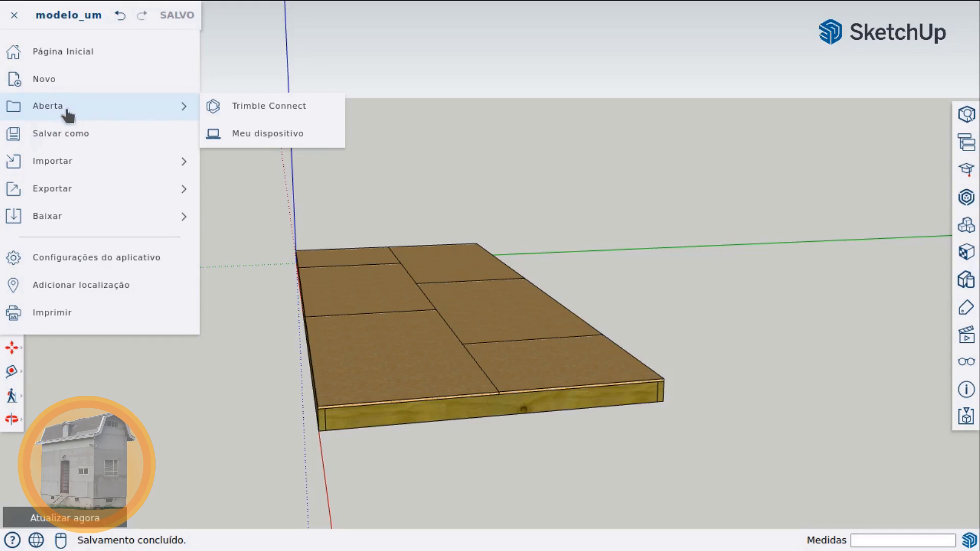
pyautogui.click(287, 108)
pyautogui.click(92, 190)
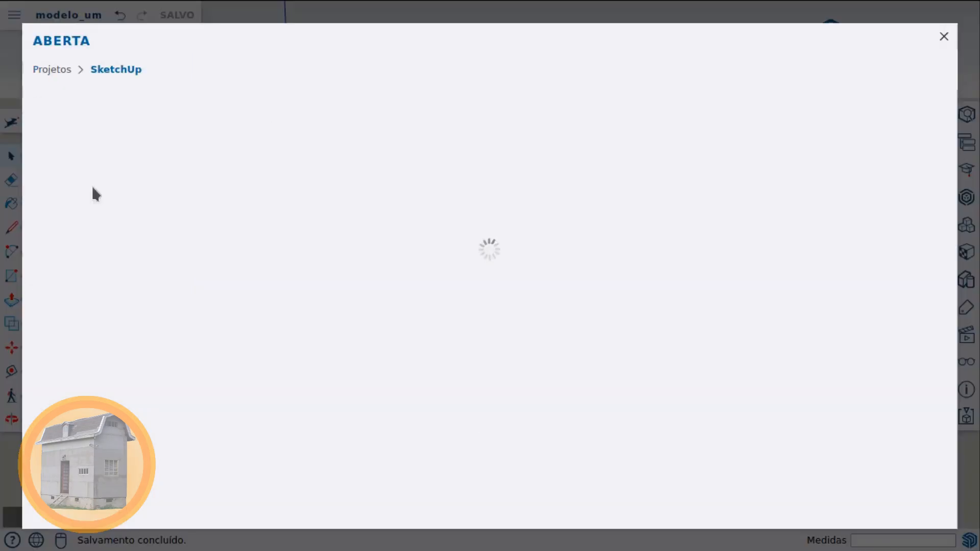
pyautogui.click(116, 167)
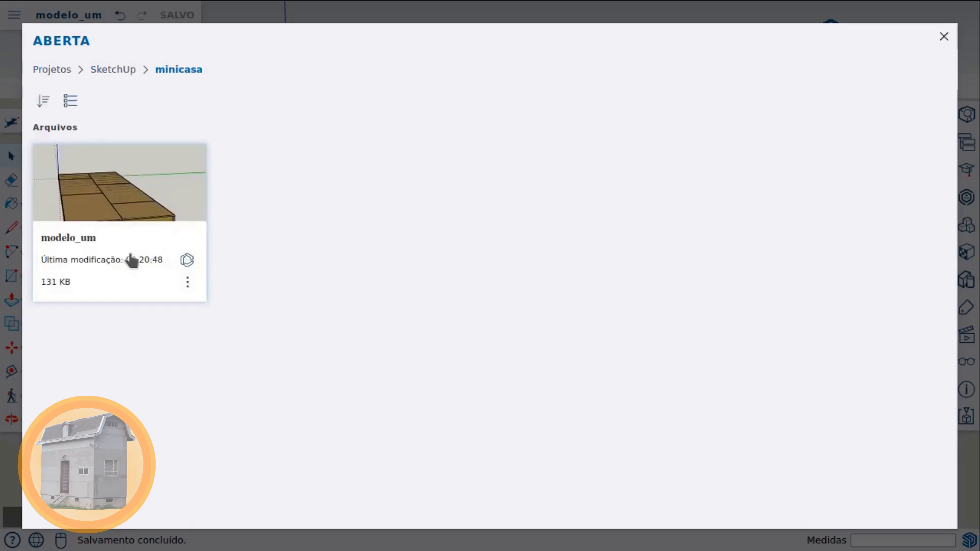
pyautogui.click(944, 37)
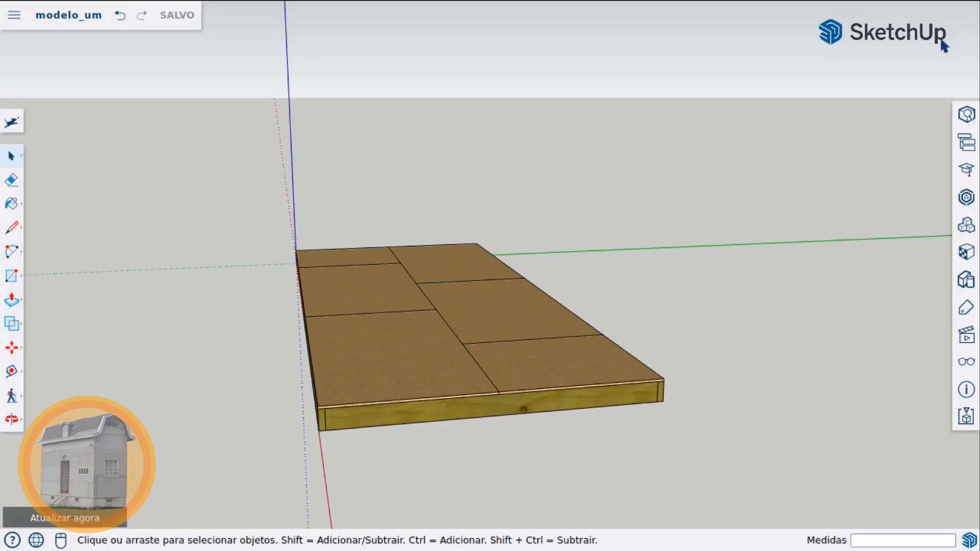
pyautogui.click(14, 14)
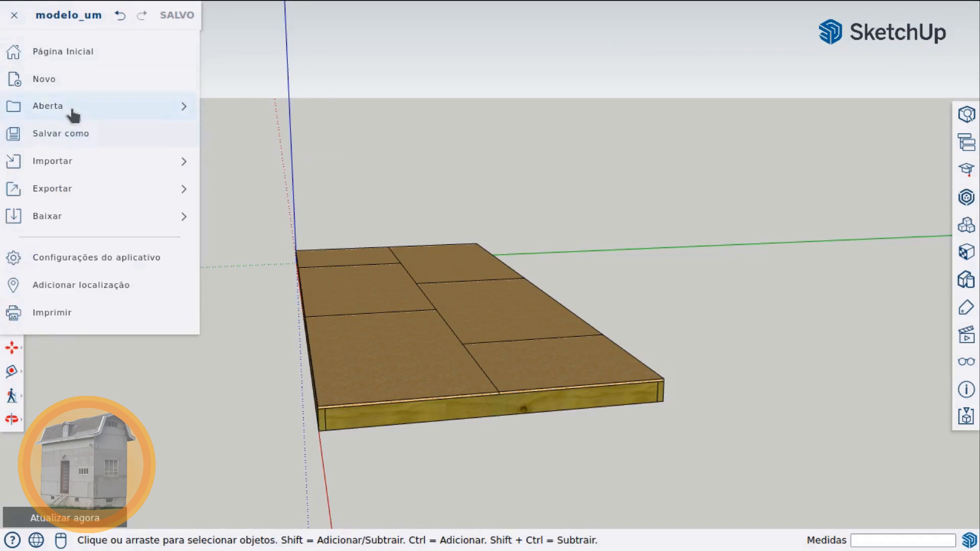
pyautogui.moveTo(102, 108)
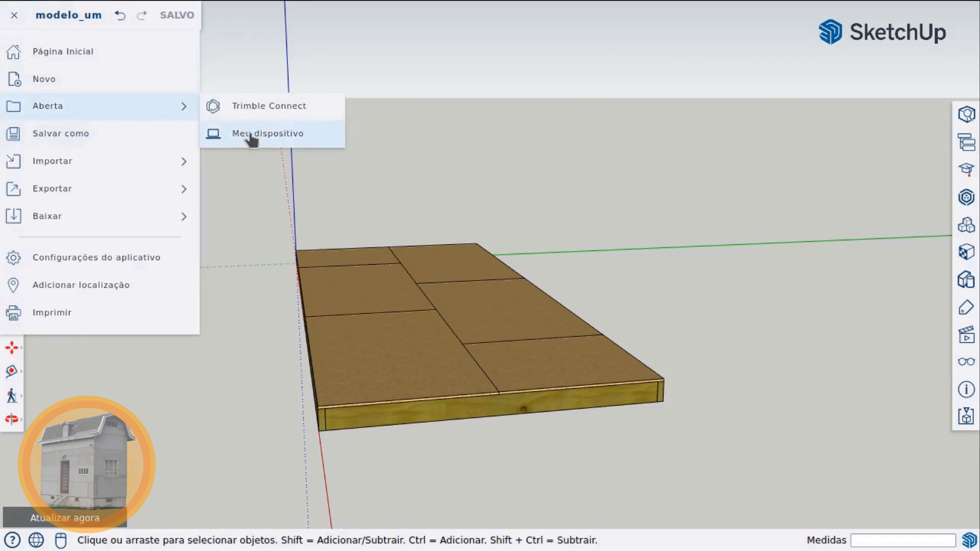
pyautogui.click(252, 133)
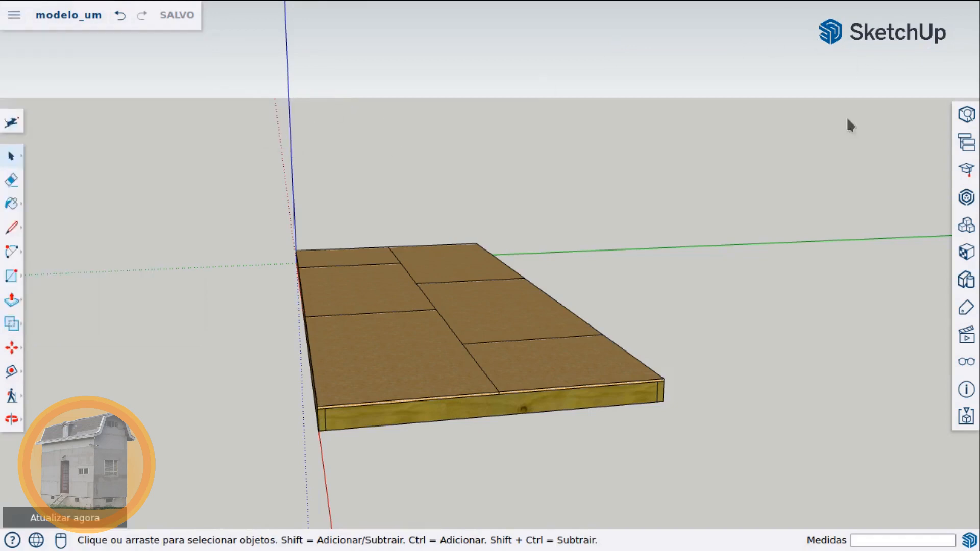
pyautogui.moveTo(221, 178); pyautogui.dragTo(573, 251, button='middle')
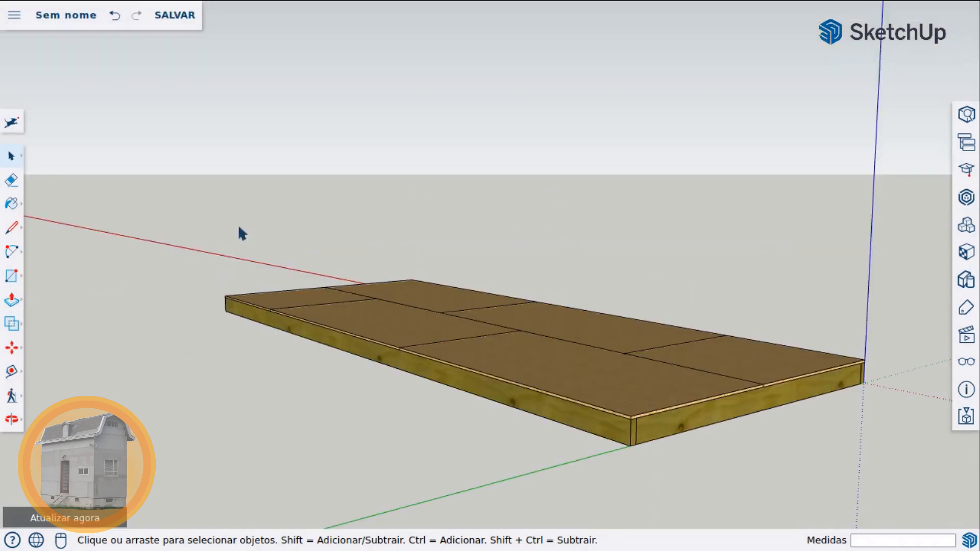
pyautogui.moveTo(179, 174); pyautogui.dragTo(895, 480)
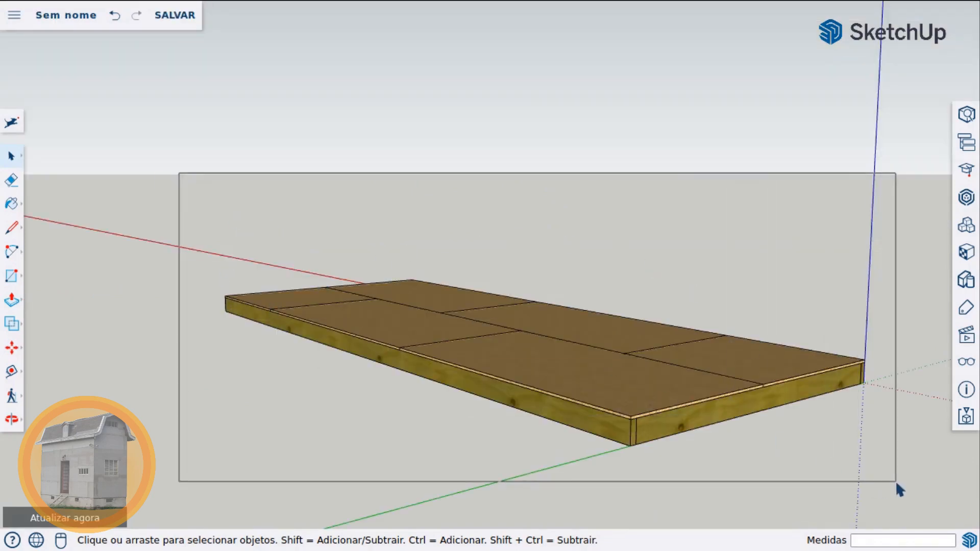
pyautogui.moveTo(895, 479); pyautogui.dragTo(260, 171)
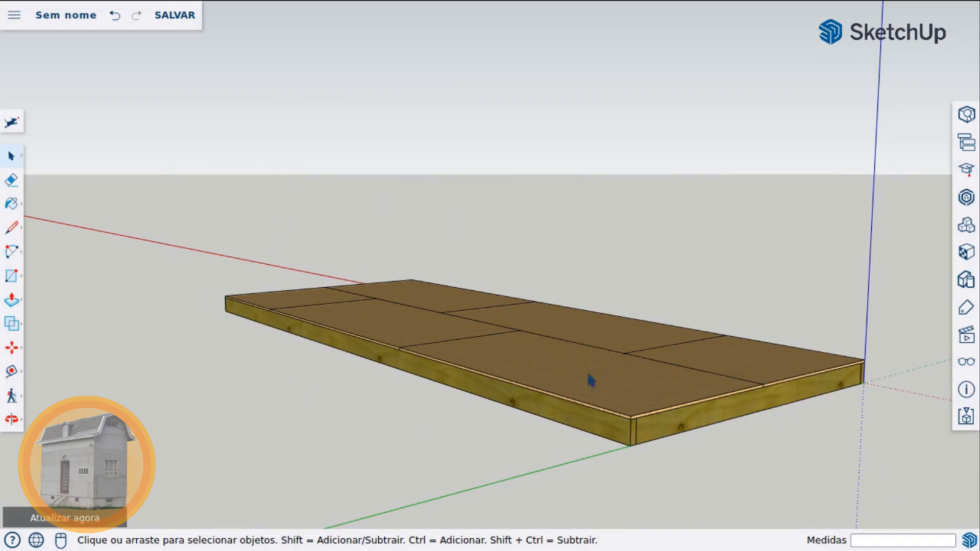
pyautogui.moveTo(357, 427); pyautogui.dragTo(571, 454, button='middle')
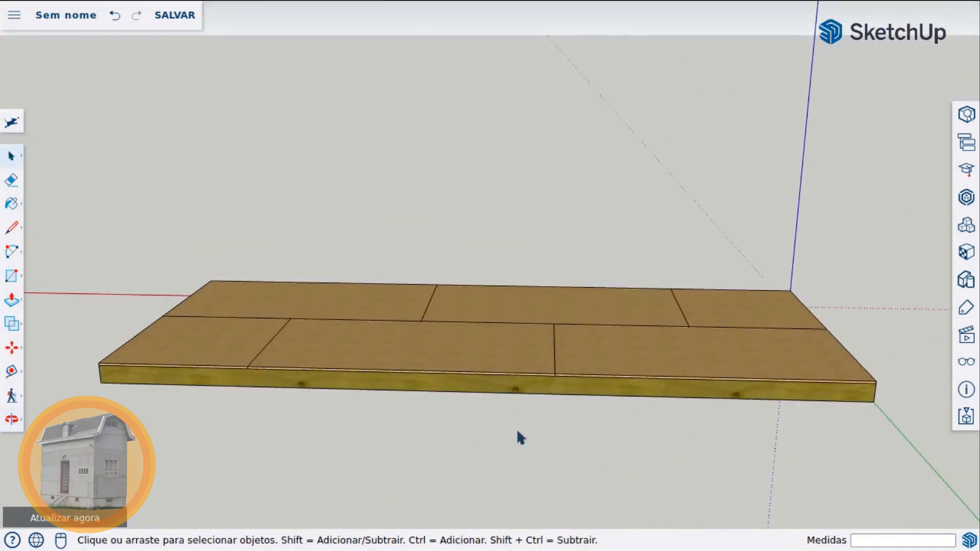
pyautogui.moveTo(414, 446); pyautogui.dragTo(727, 476, button='middle')
pyautogui.moveTo(599, 469); pyautogui.dragTo(757, 362, button='middle')
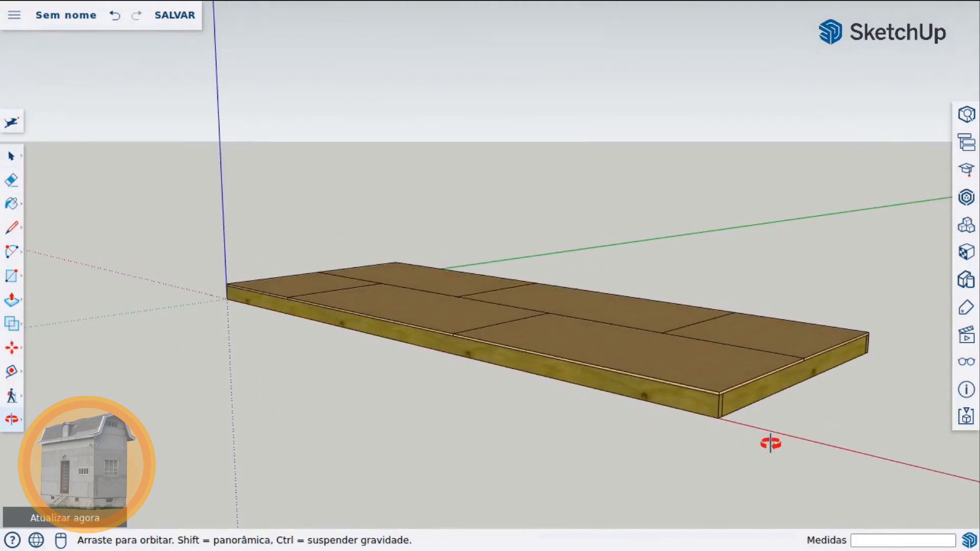